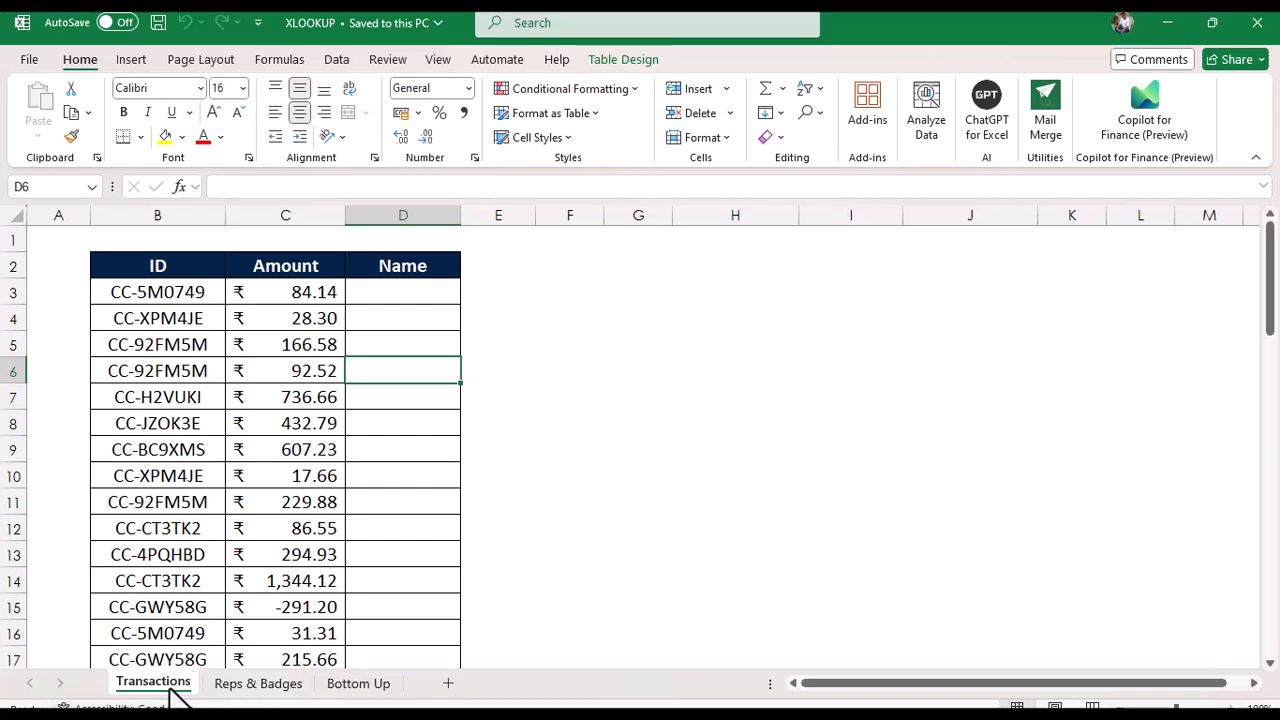
Step: Review the data on the Transactions, Reps & Badges and Bottom Up sheets
{"action": "left_click", "coordinate": [240, 690]}
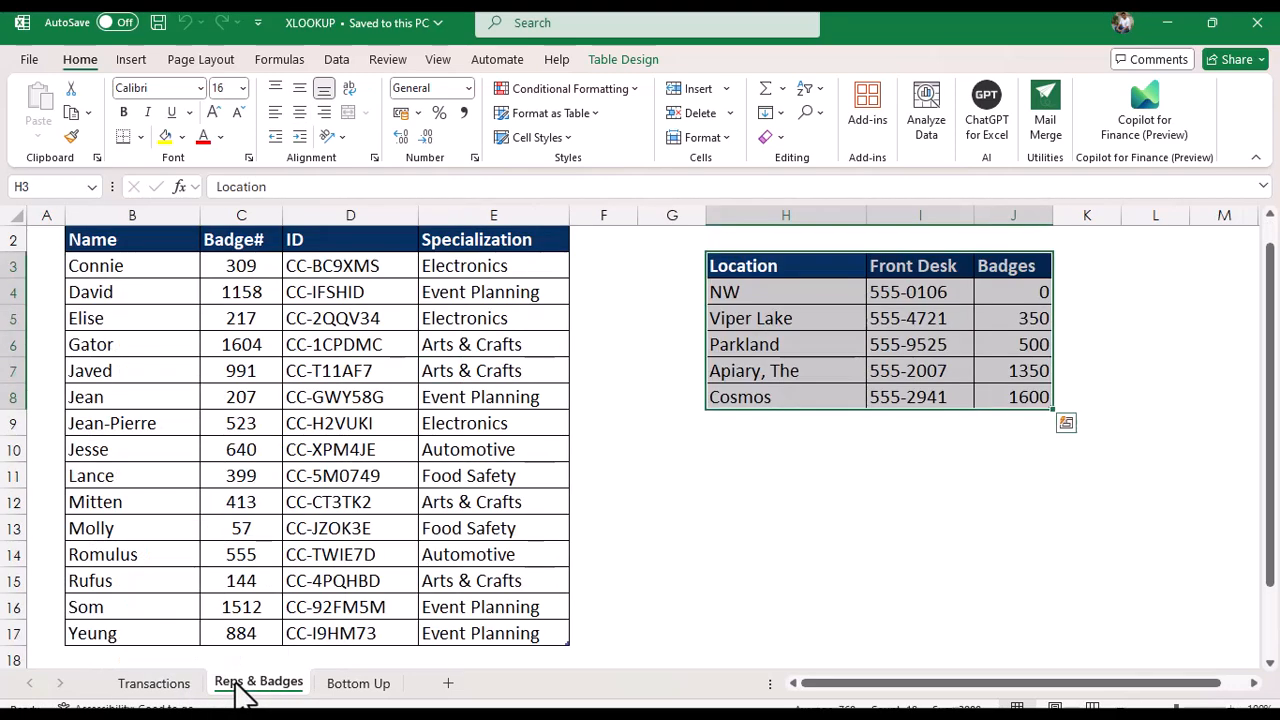
{"action": "left_click", "coordinate": [352, 685]}
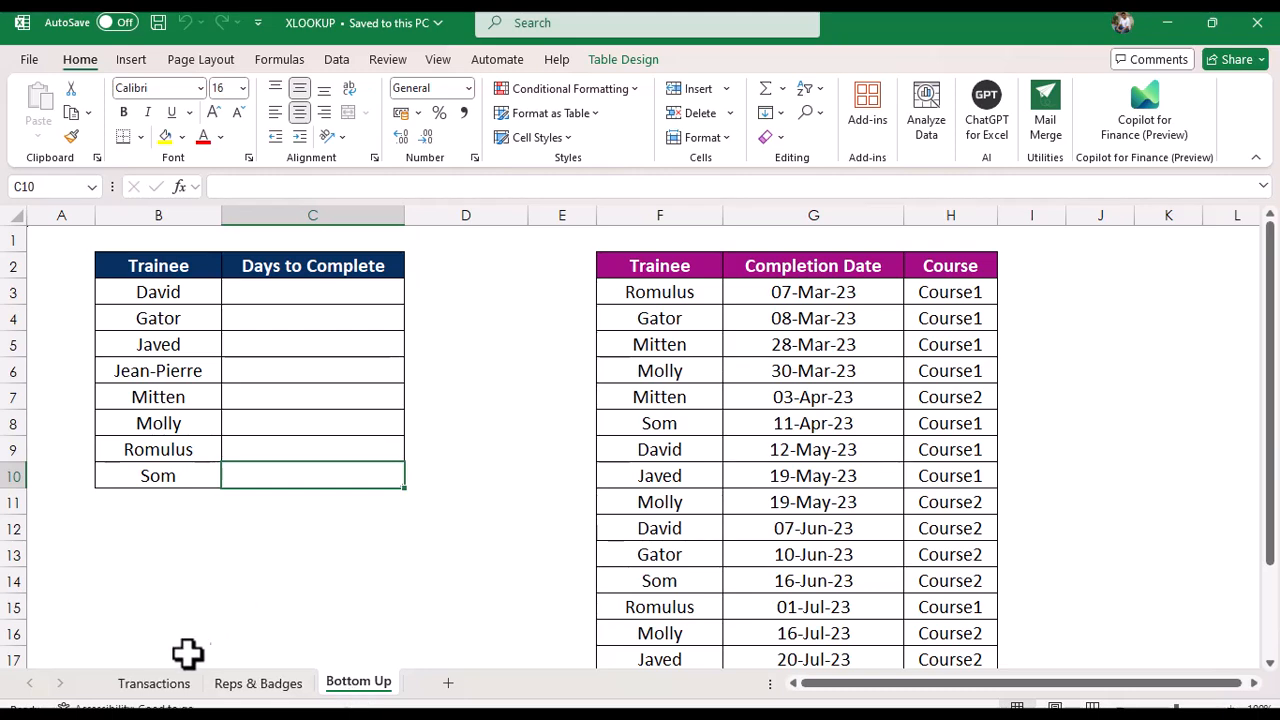
{"action": "left_click", "coordinate": [150, 684]}
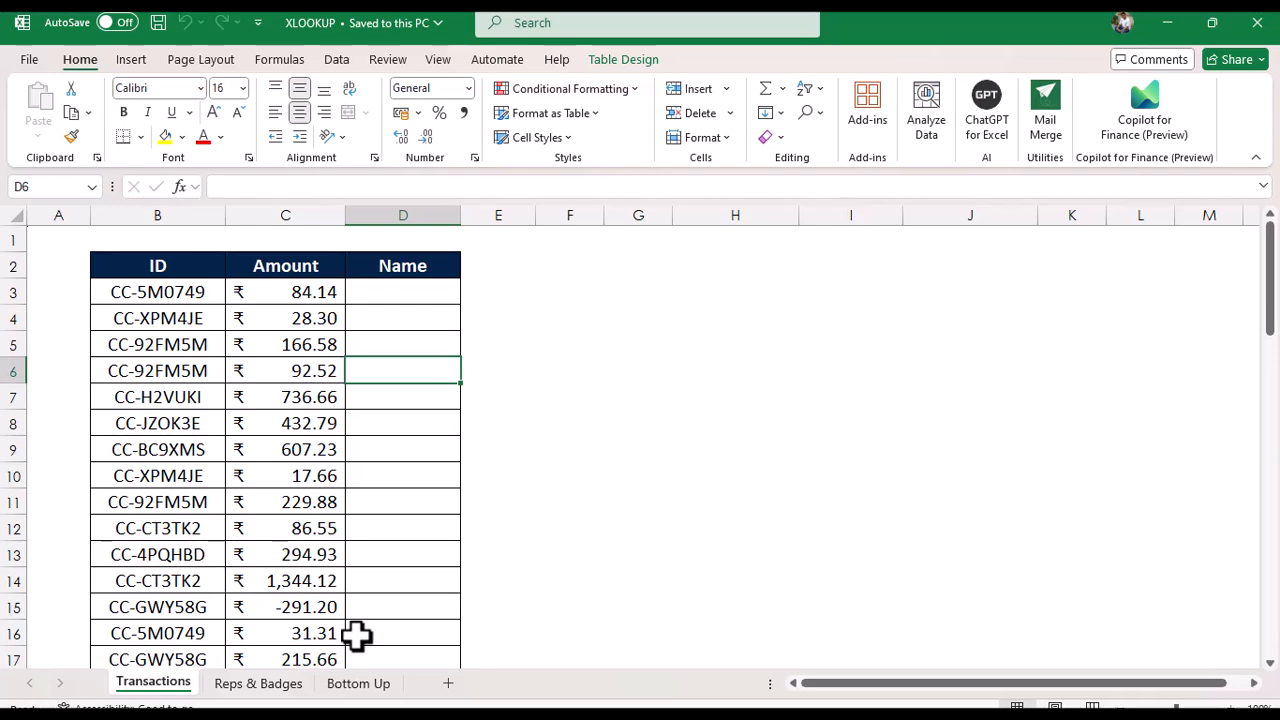
{"action": "left_click", "coordinate": [258, 684]}
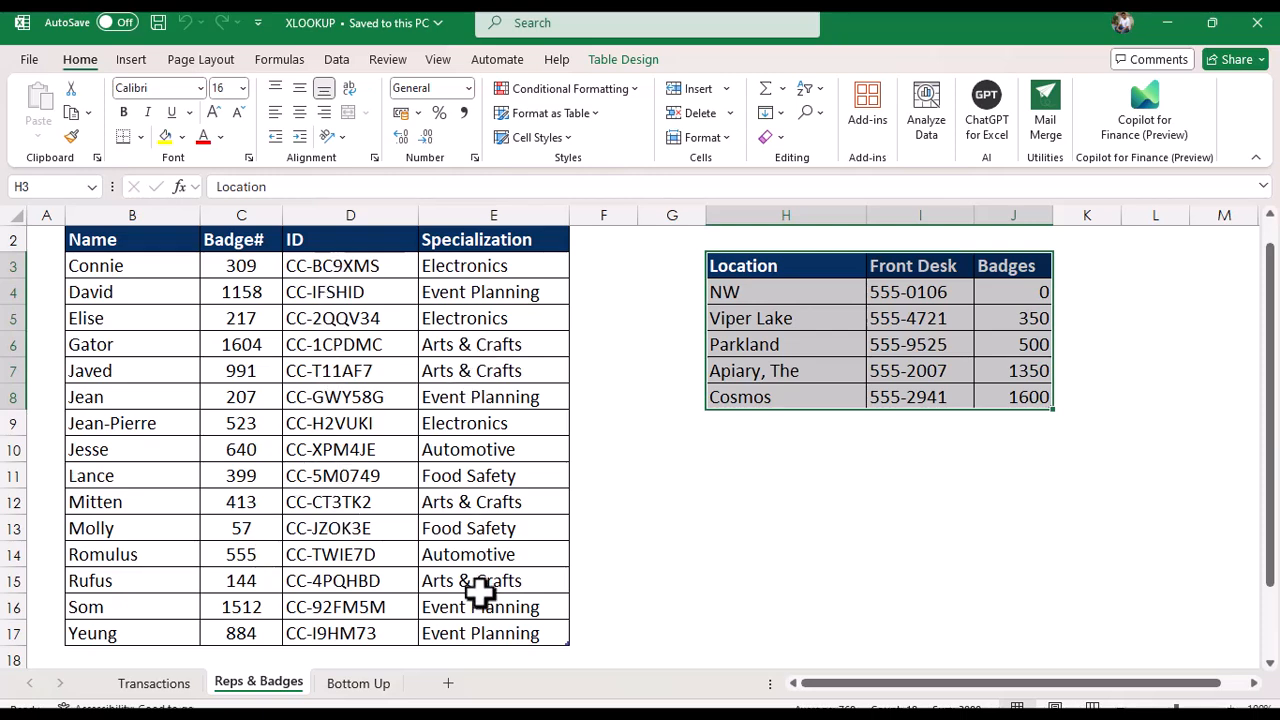
{"action": "left_click", "coordinate": [150, 684]}
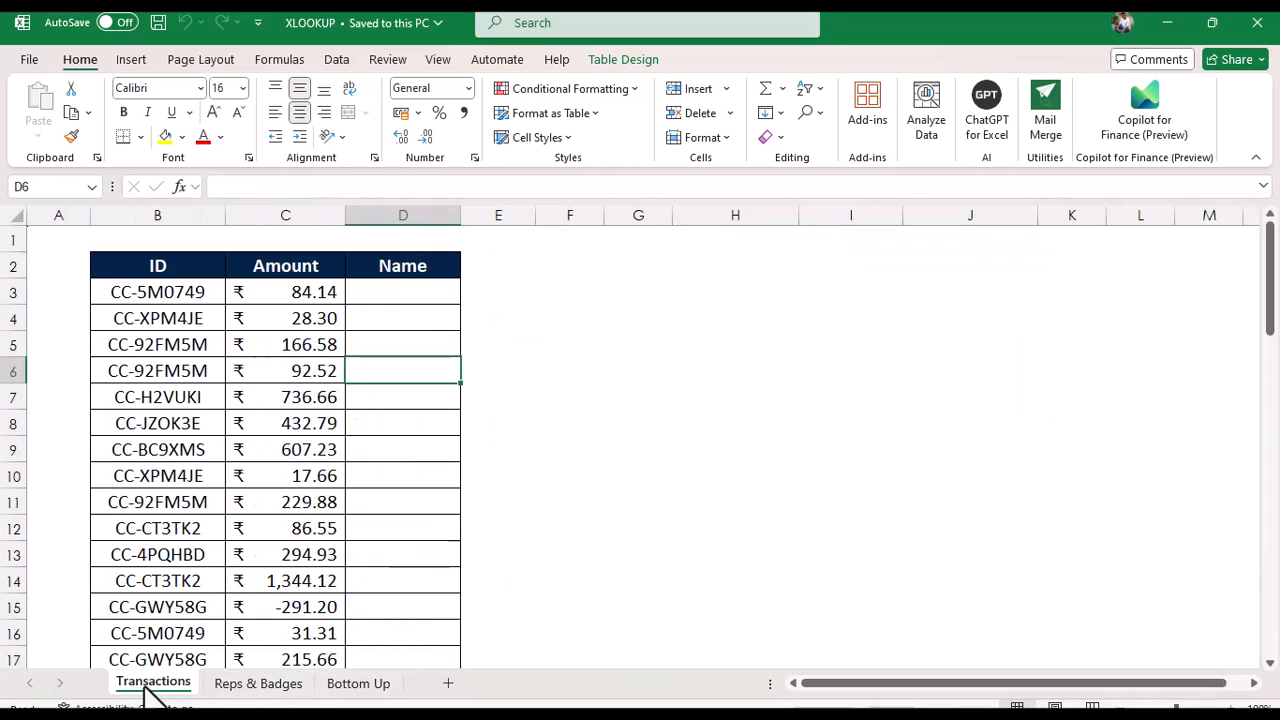
Step: Compare the ID column on Reps & Badges with the one on Transactions, and locate the representatives' Name column
{"action": "left_click", "coordinate": [258, 684]}
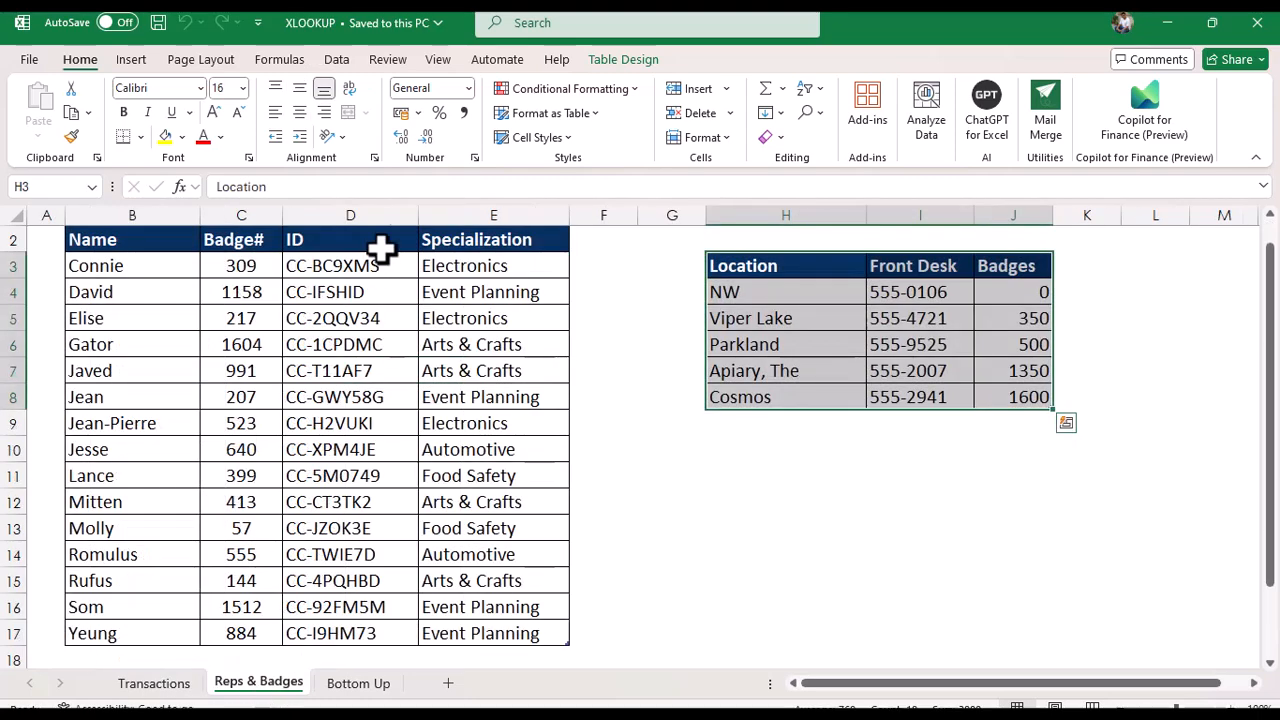
{"action": "left_click", "coordinate": [386, 209]}
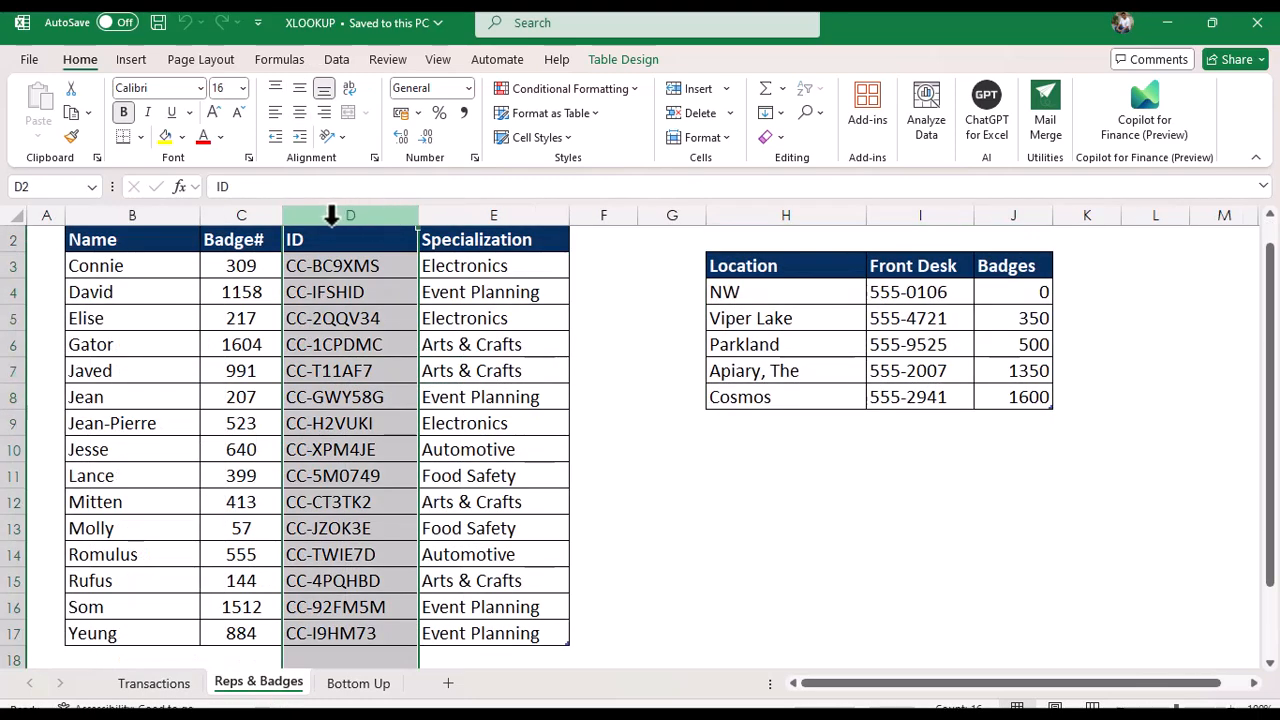
{"action": "left_click", "coordinate": [153, 686]}
{"action": "left_click", "coordinate": [205, 212]}
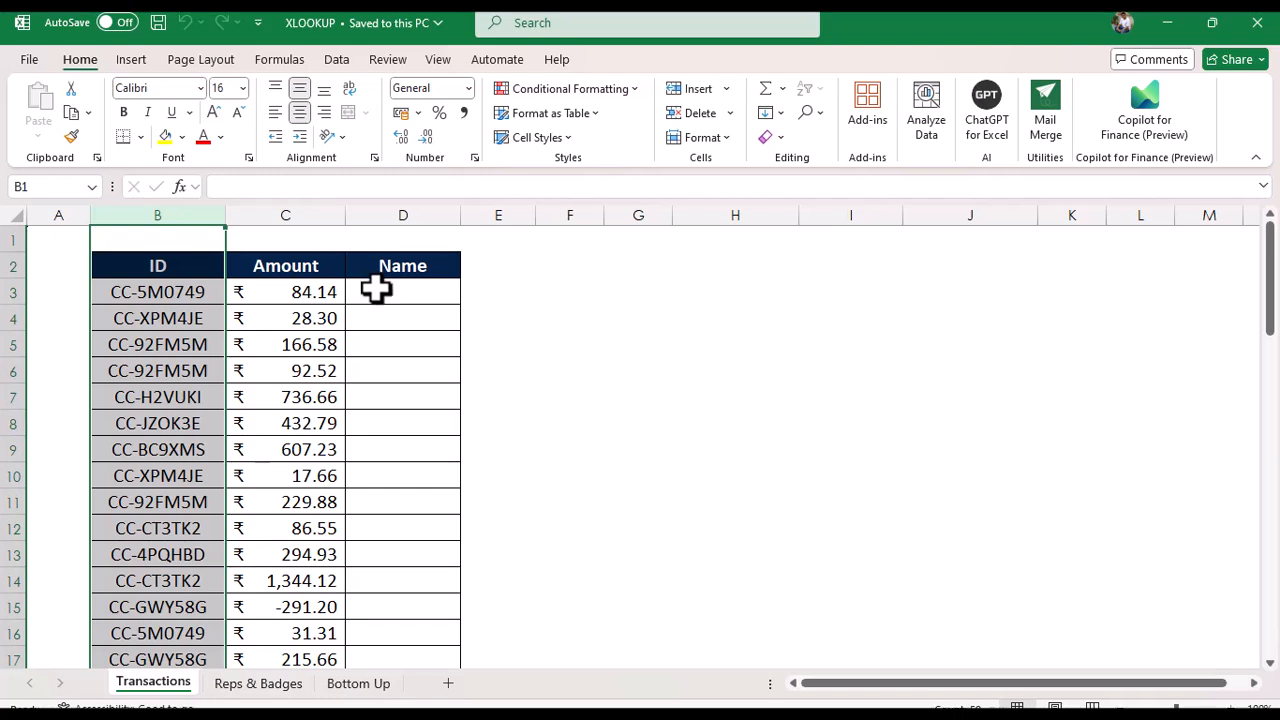
{"action": "left_click", "coordinate": [251, 686]}
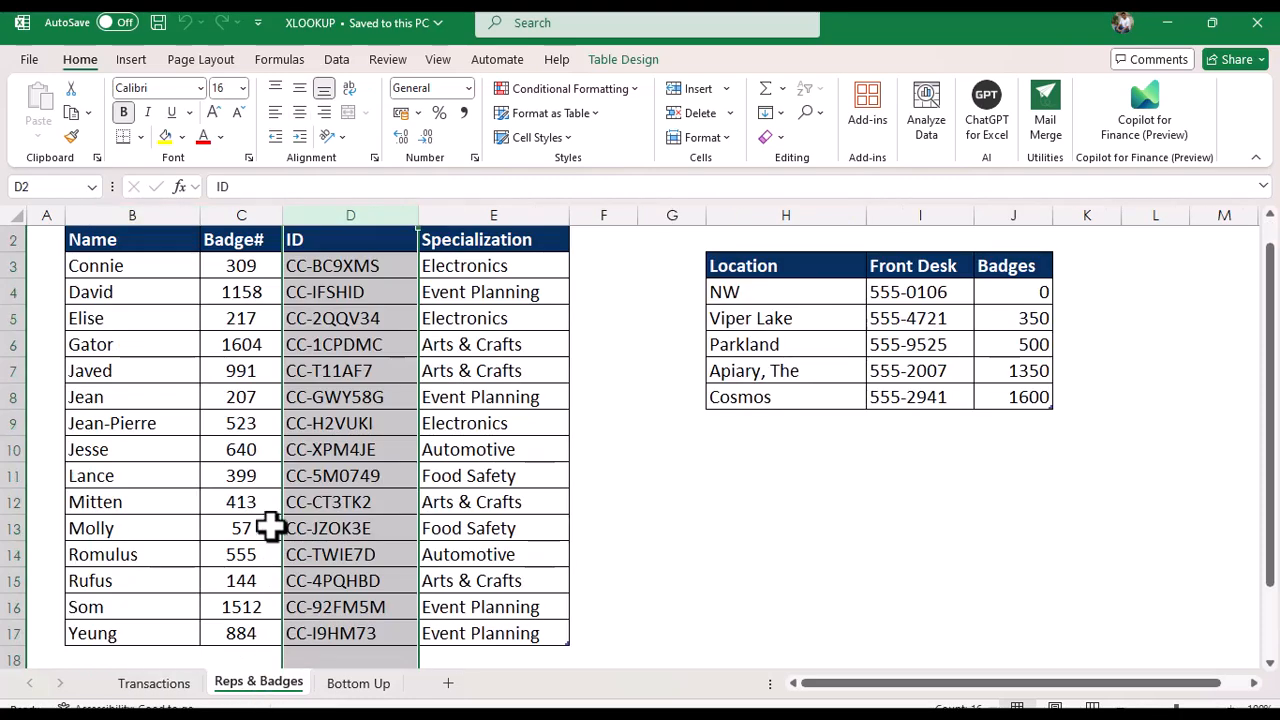
{"action": "left_click", "coordinate": [135, 270]}
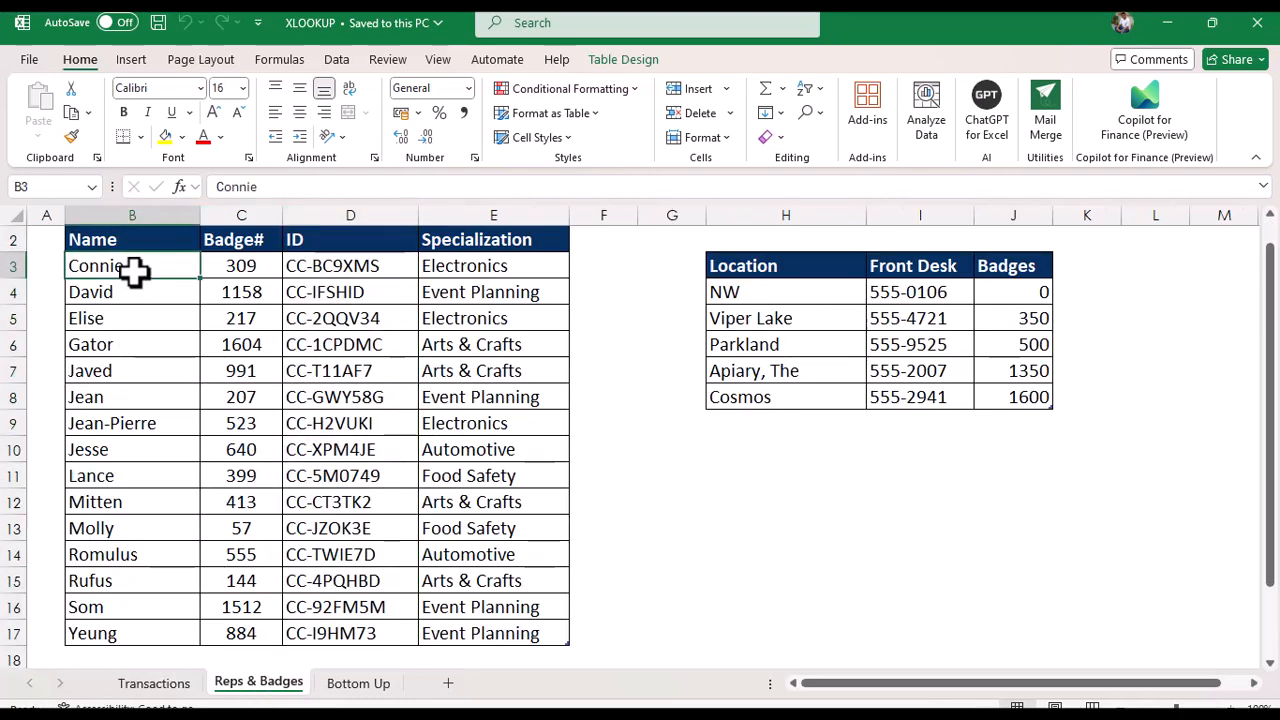
{"action": "left_click", "coordinate": [158, 686]}
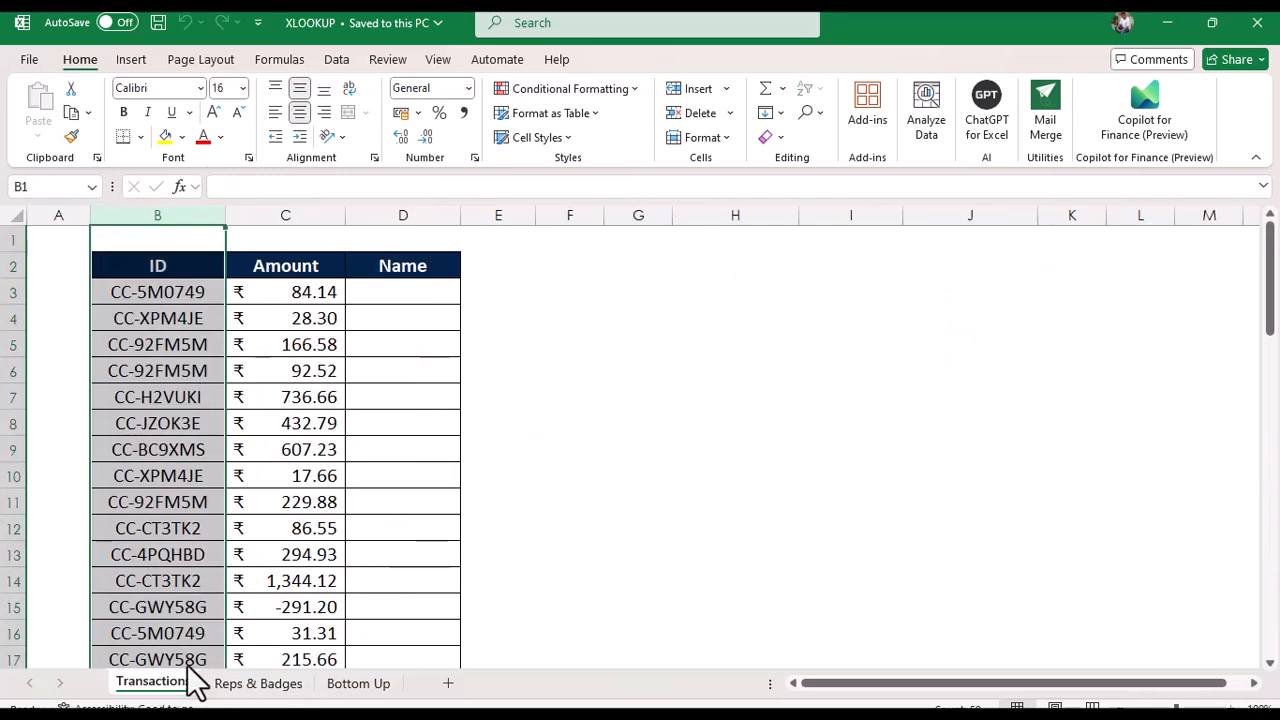
{"action": "left_click", "coordinate": [406, 297]}
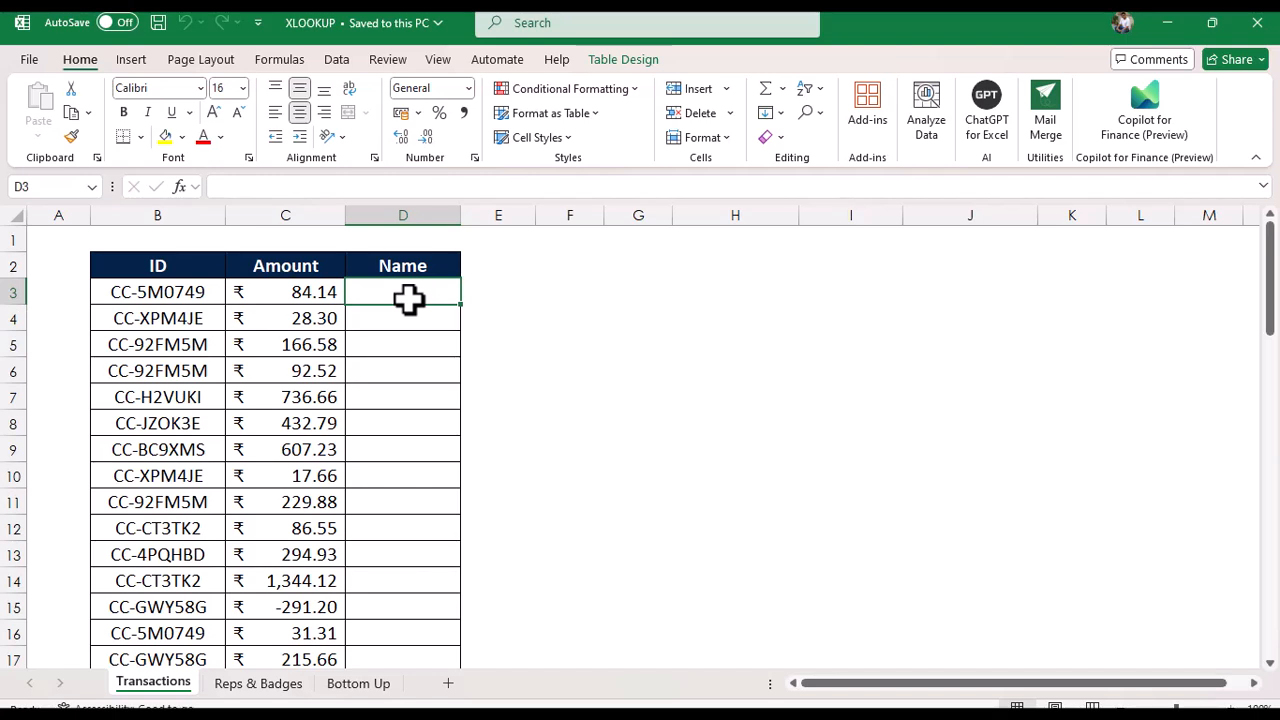
{"action": "type", "text": "="}
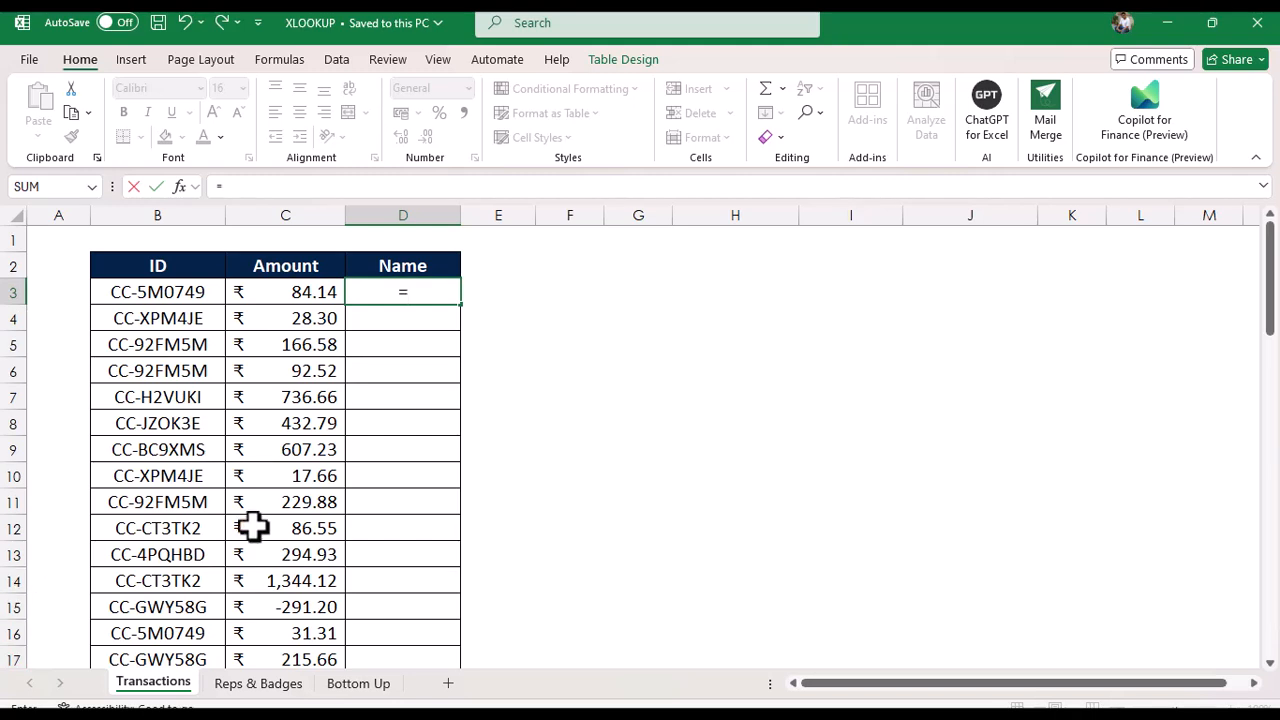
{"action": "type", "text": "xlooku"}
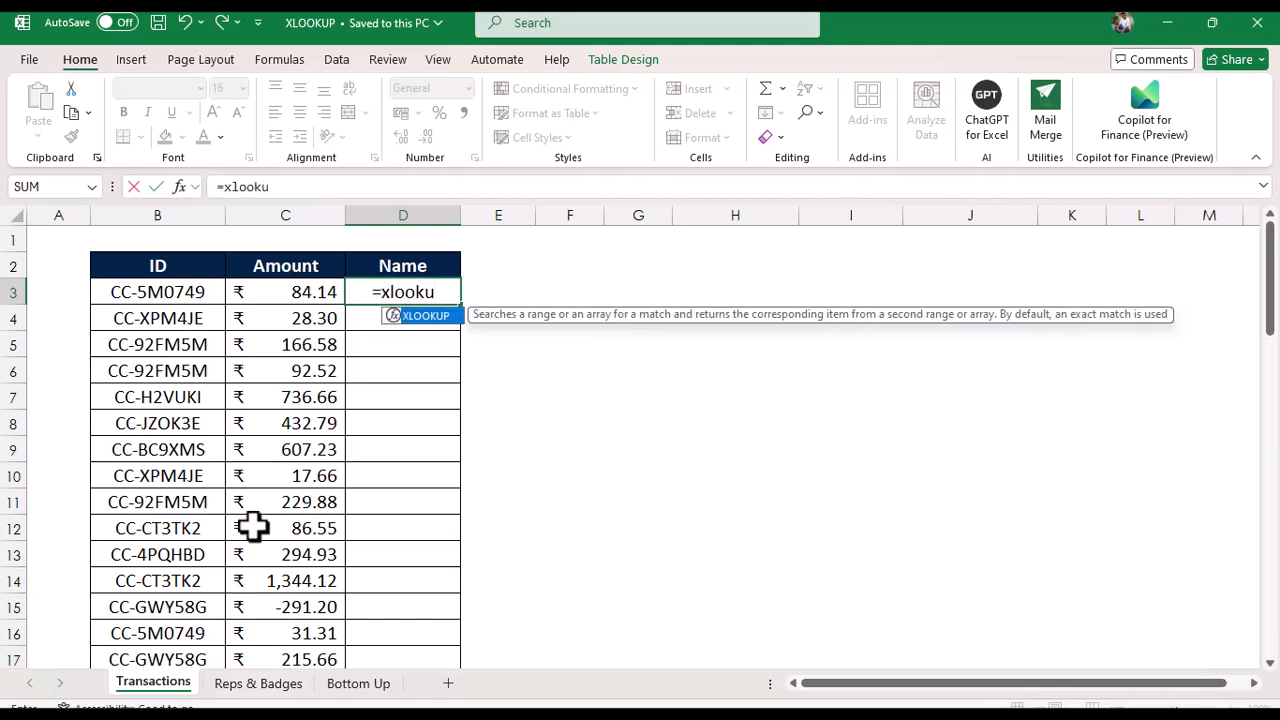
{"action": "type", "text": "p("}
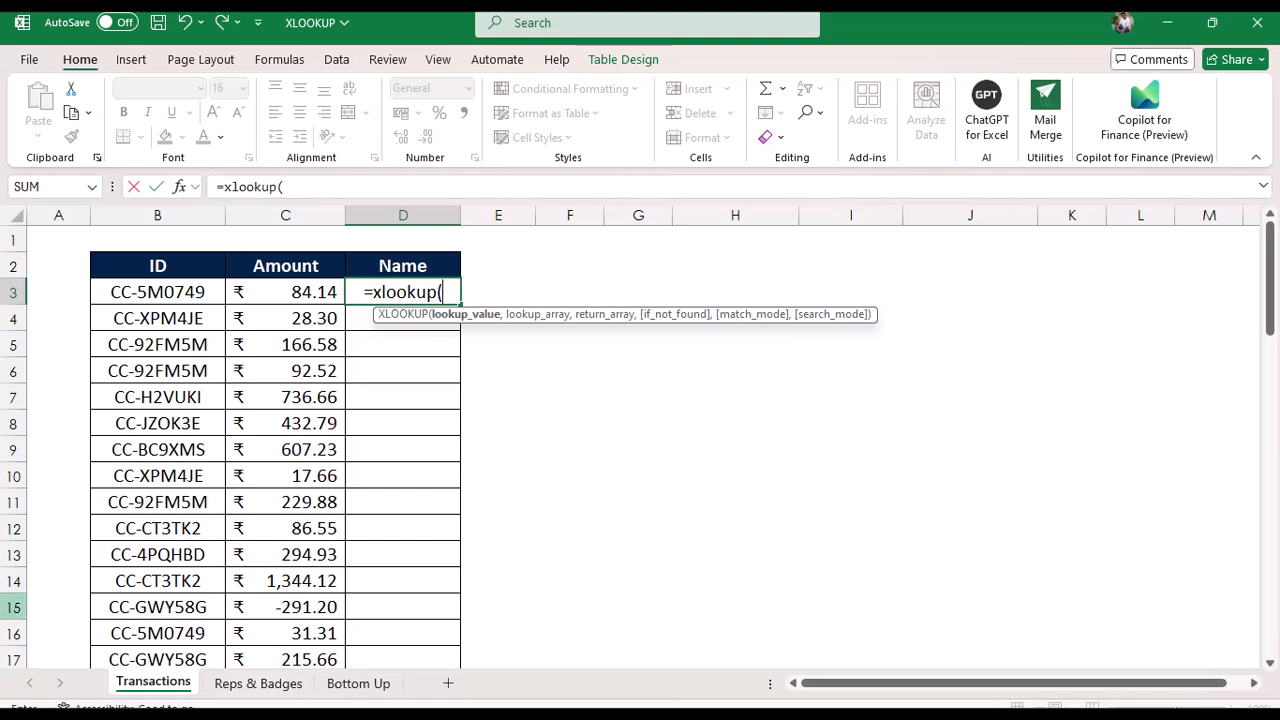
{"action": "left_click", "coordinate": [175, 297]}
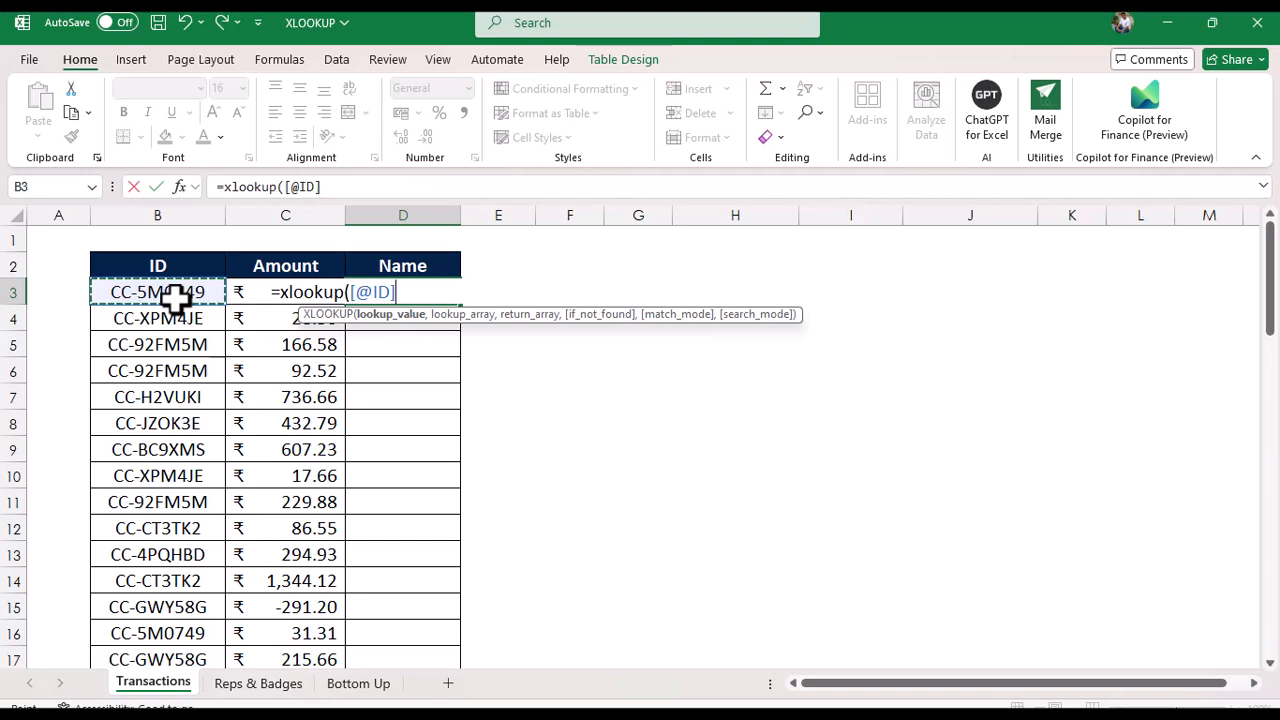
{"action": "type", "text": ","}
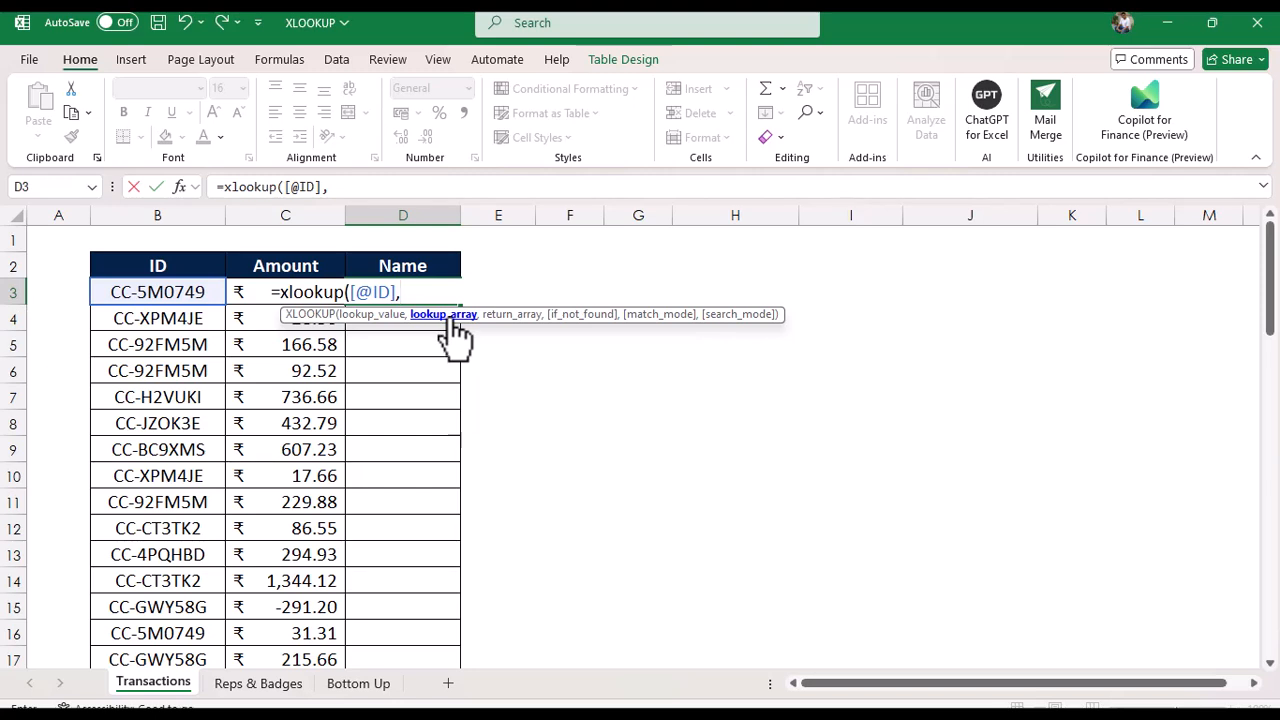
Step: Set the lookup array to Table1[ID] and the return array to Table1[Name] from the Reps & Badges sheet
{"action": "left_click", "coordinate": [258, 692]}
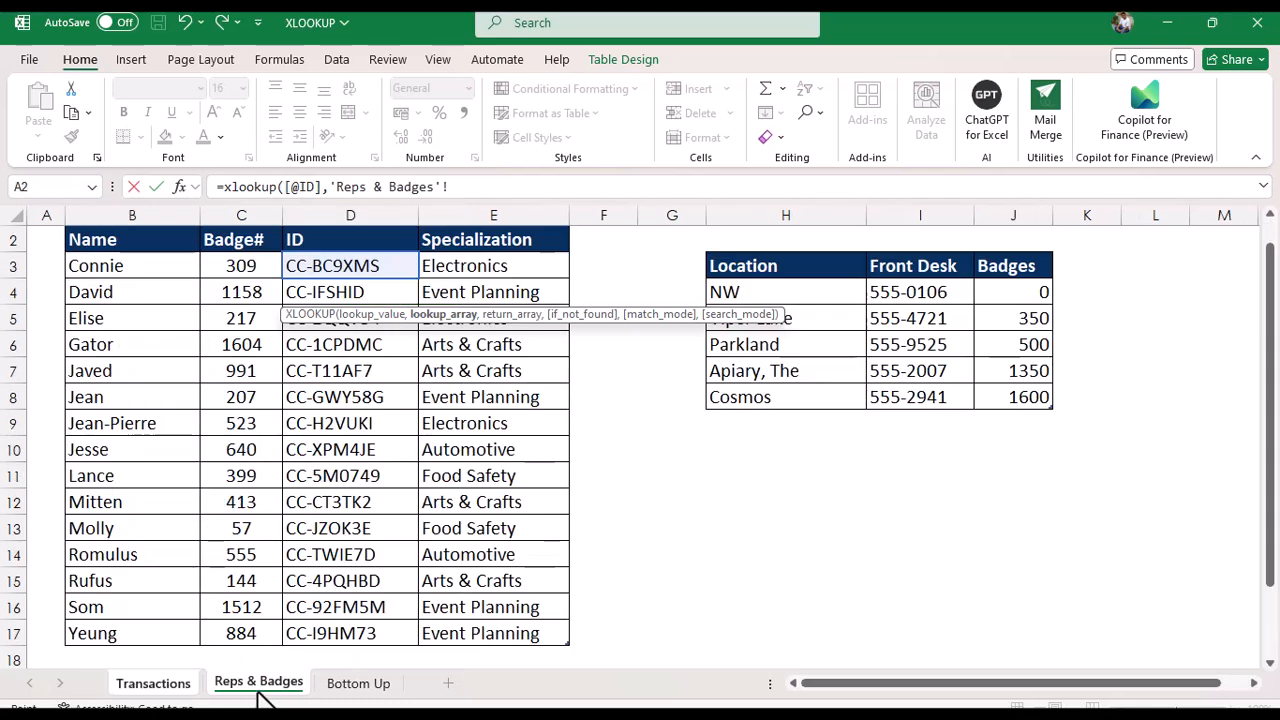
{"action": "left_click", "coordinate": [343, 216]}
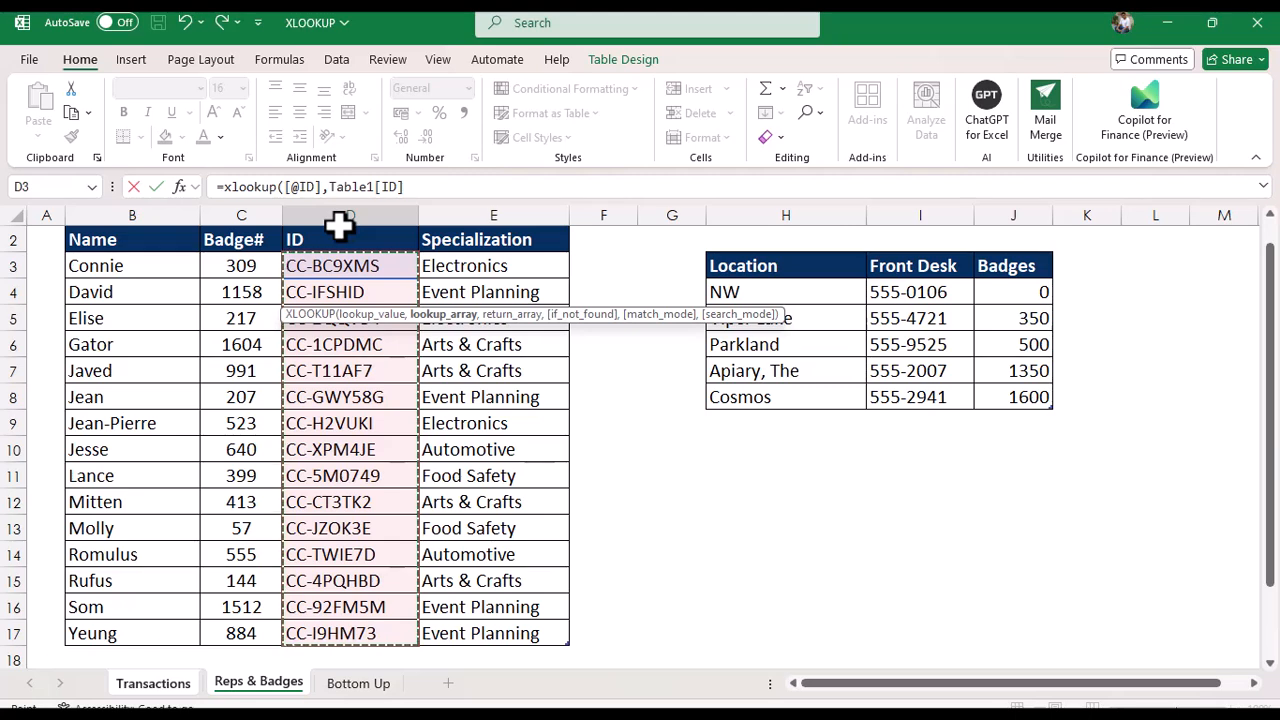
{"action": "type", "text": ","}
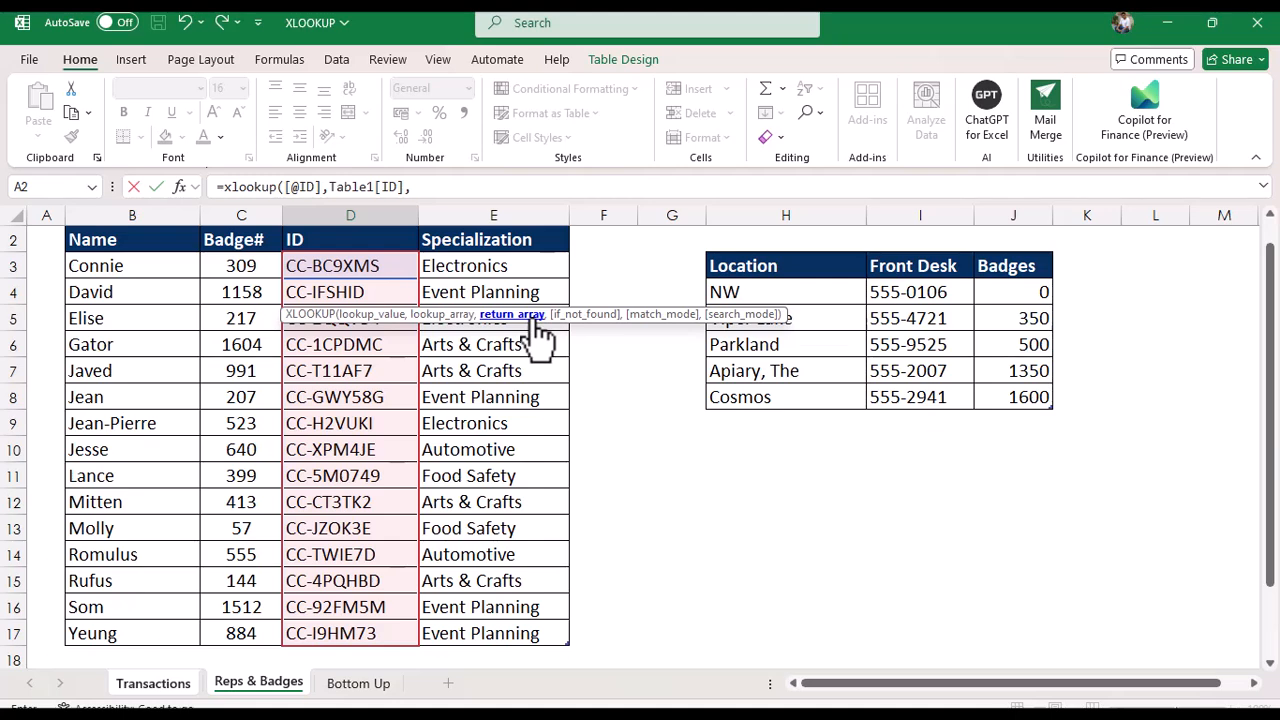
{"action": "left_click", "coordinate": [133, 217]}
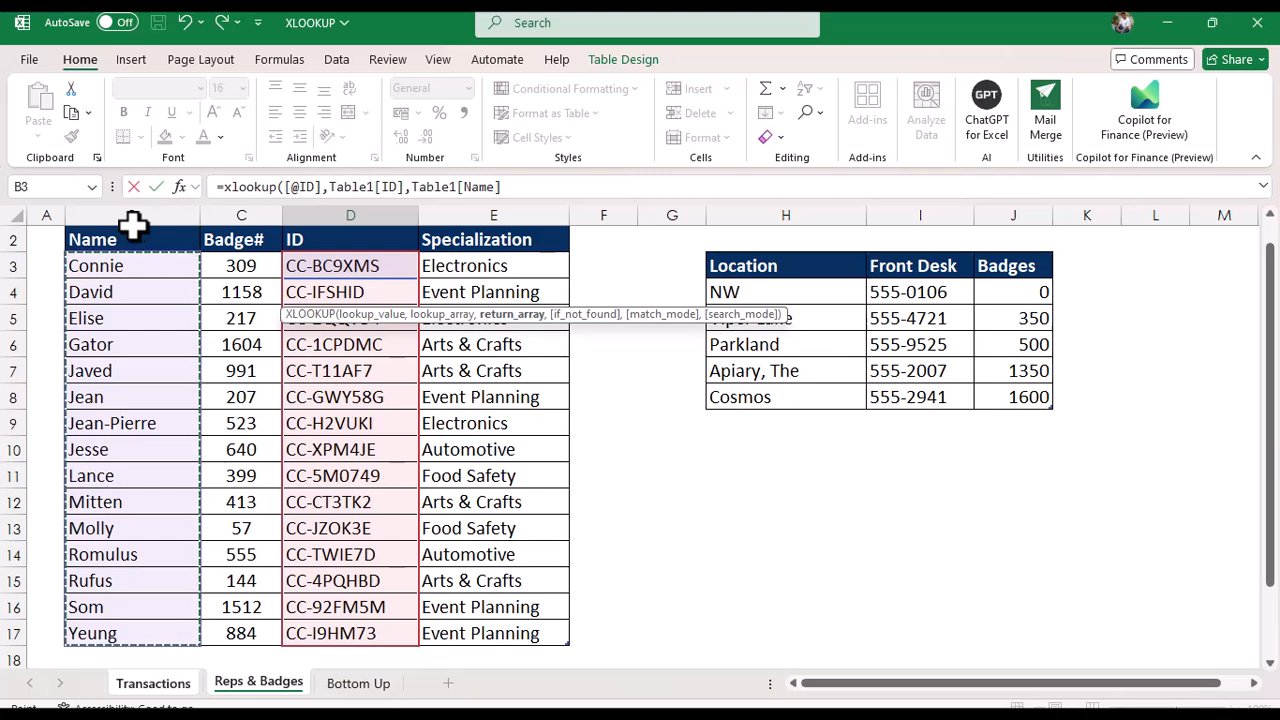
Step: Complete the XLOOKUP with an empty string ("") for missing matches and exact match mode 0, and enter it
{"action": "type", "text": ","}
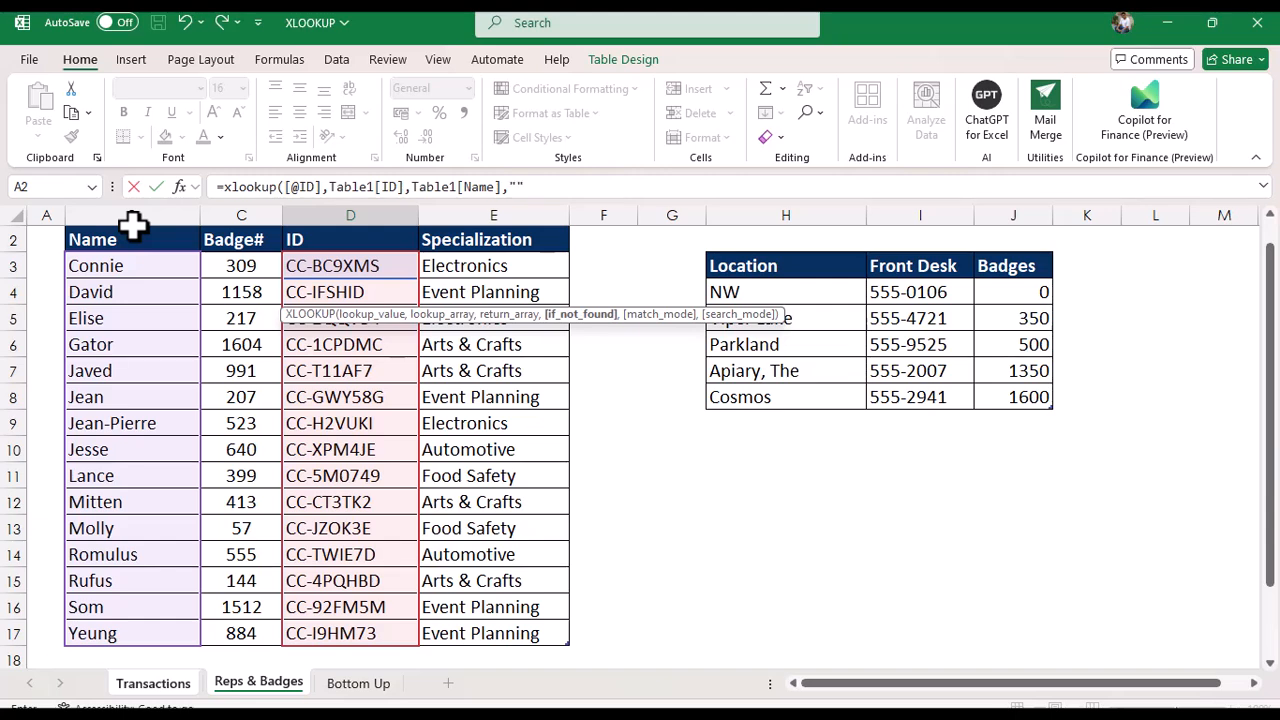
{"action": "type", "text": ","}
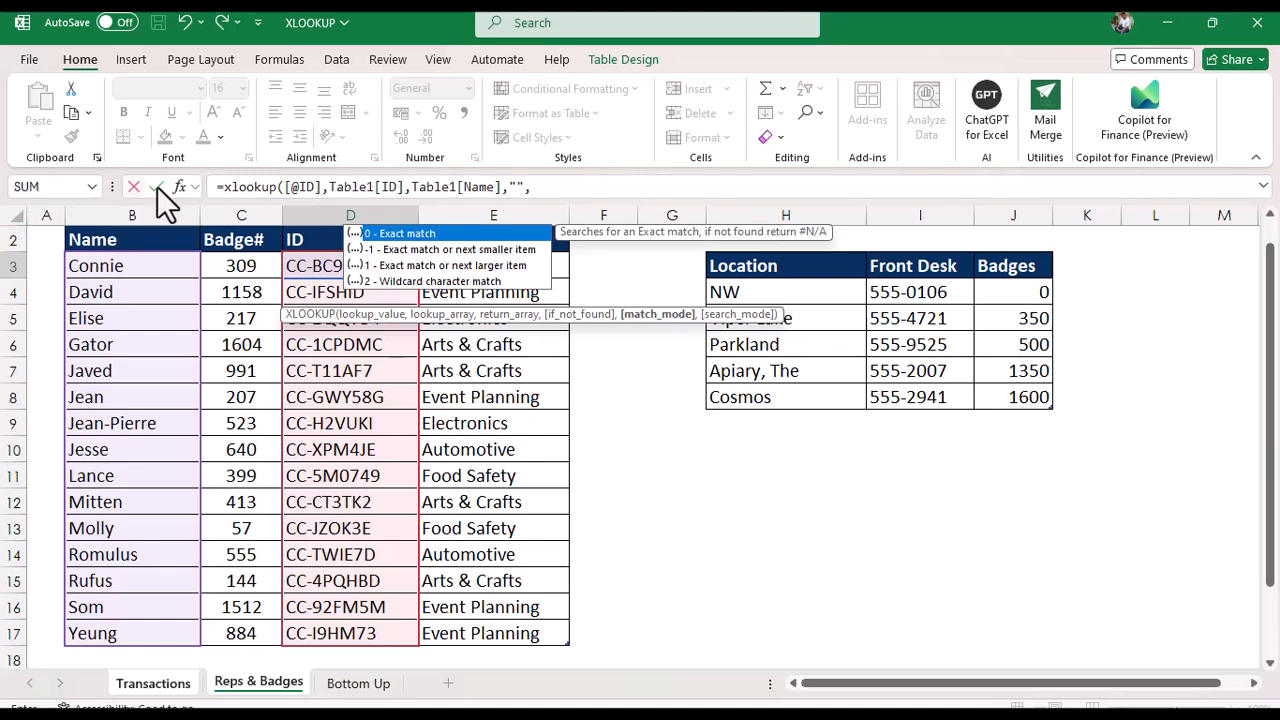
{"action": "double_click", "coordinate": [436, 236]}
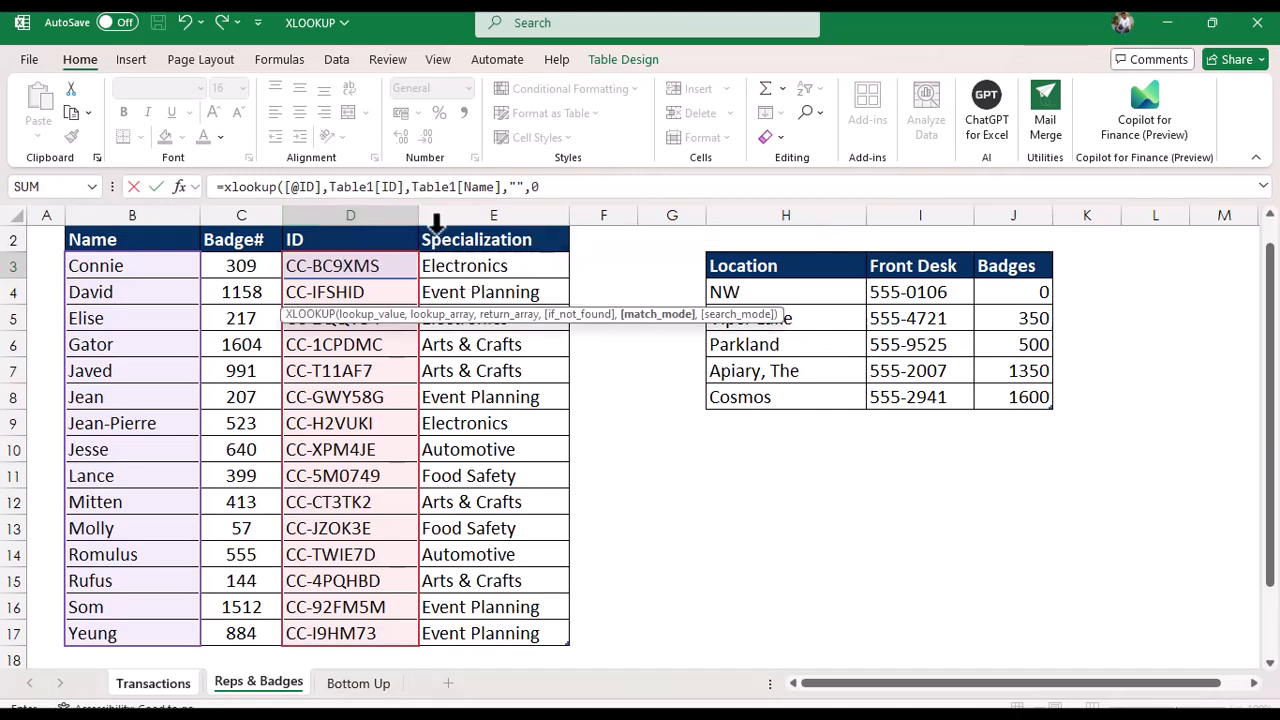
{"action": "type", "text": ")"}
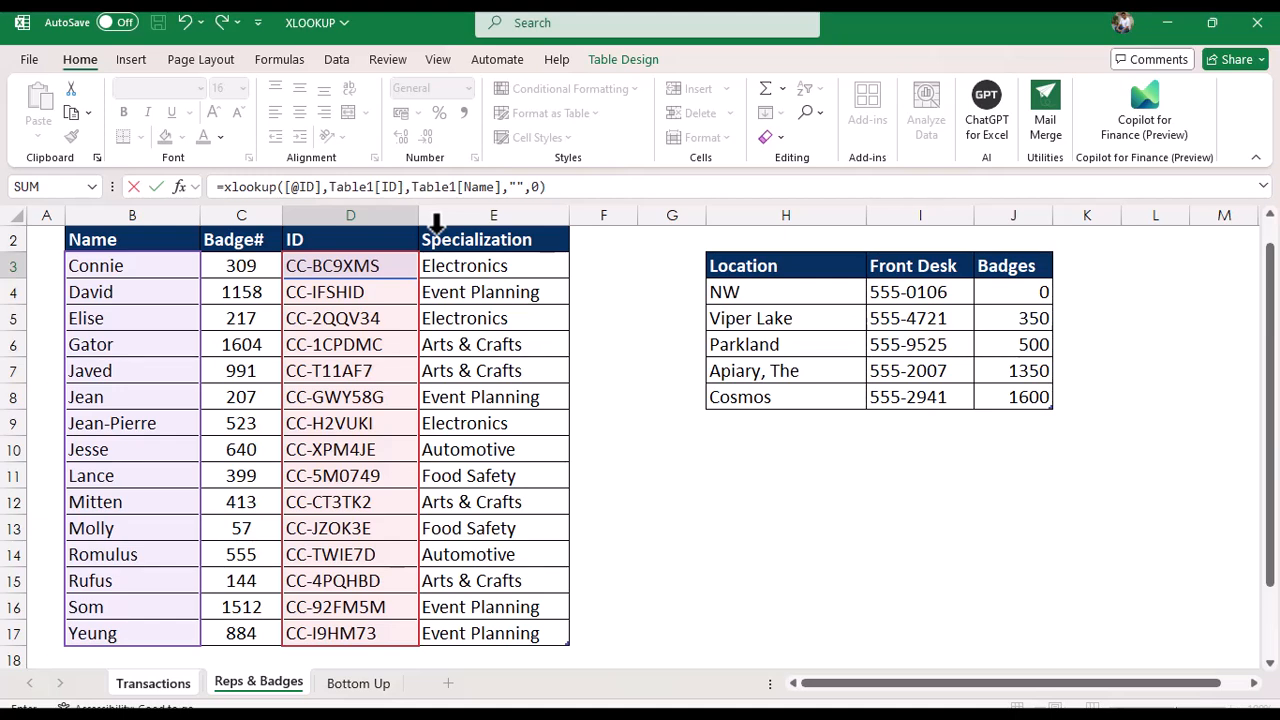
{"action": "key", "text": "Return"}
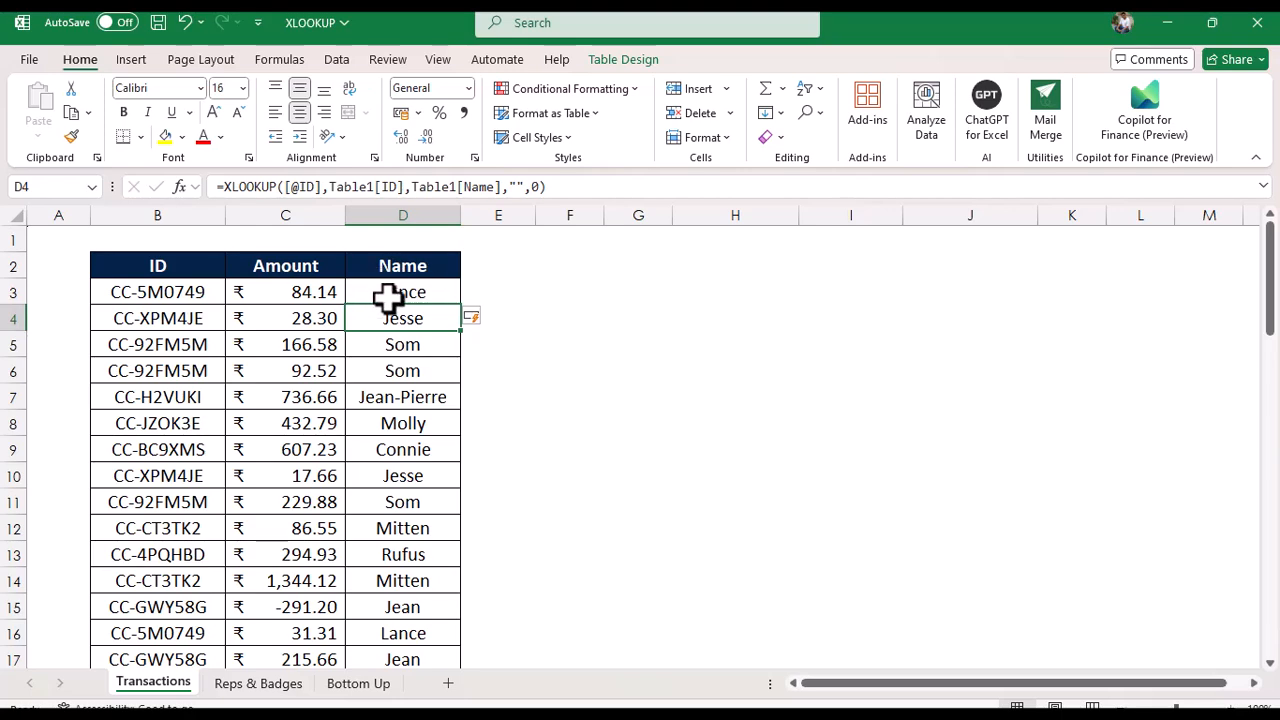
Step: Compare the looked-up names on Transactions with the Reps & Badges sheet, and examine the representatives table's Name, Badge#, ID and Specialization columns
{"action": "left_click", "coordinate": [256, 686]}
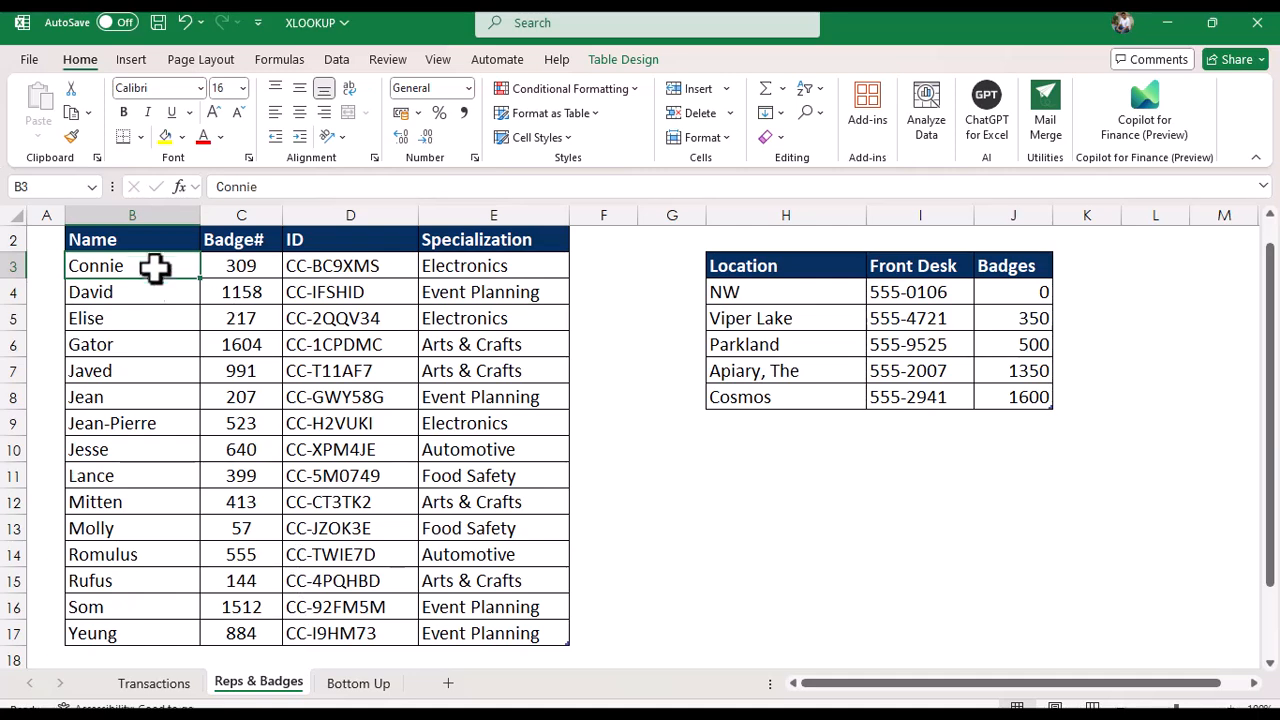
{"action": "left_click", "coordinate": [152, 685]}
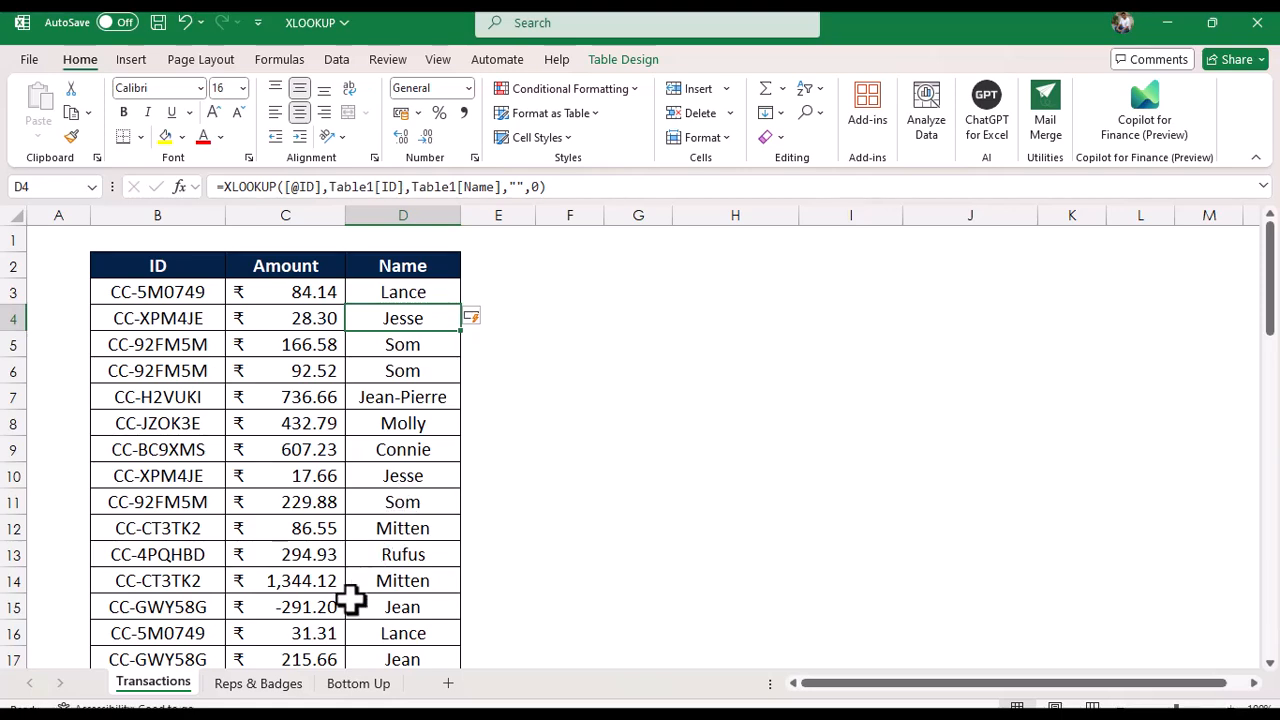
{"action": "left_click", "coordinate": [265, 688]}
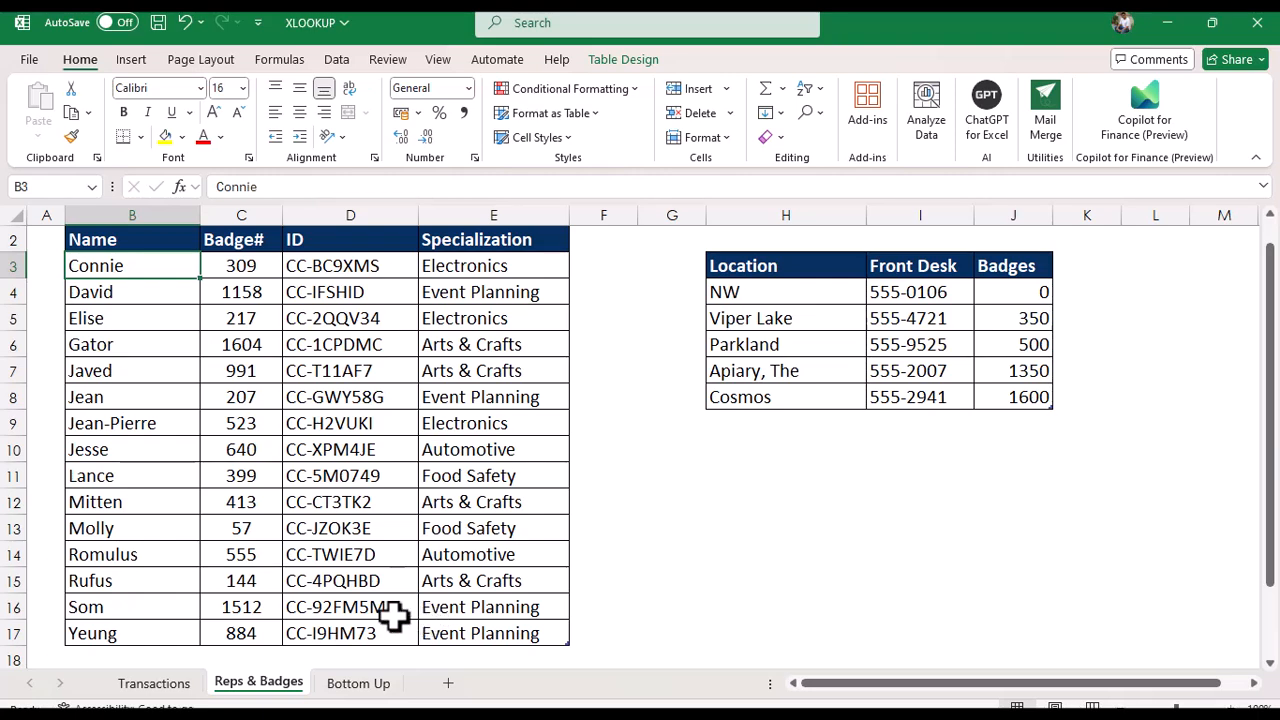
{"action": "left_click", "coordinate": [148, 213]}
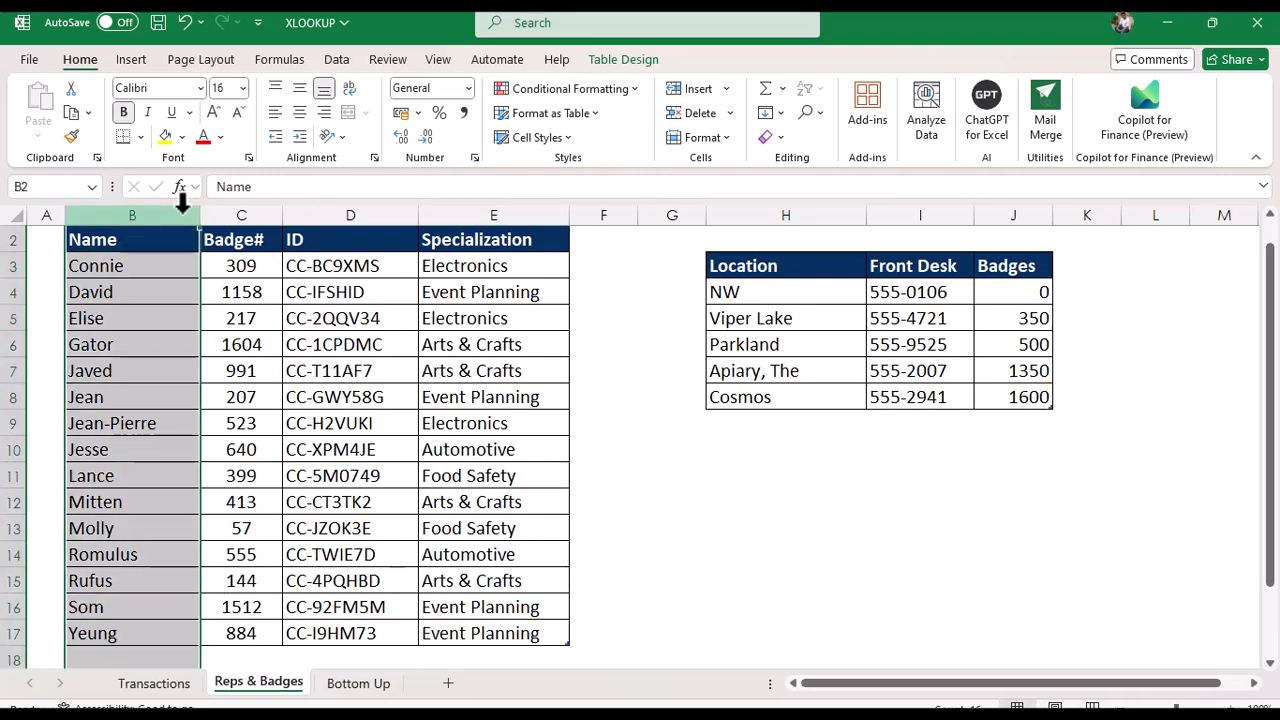
{"action": "left_click", "coordinate": [240, 203]}
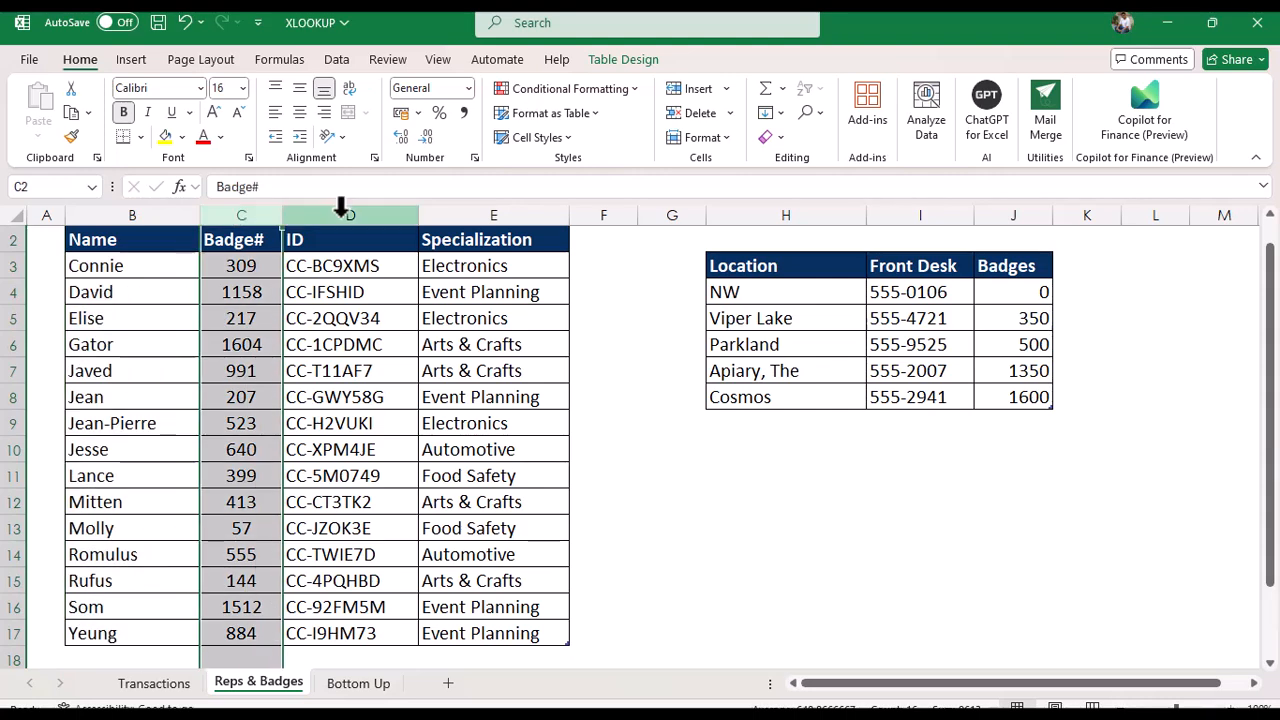
{"action": "left_click", "coordinate": [343, 207]}
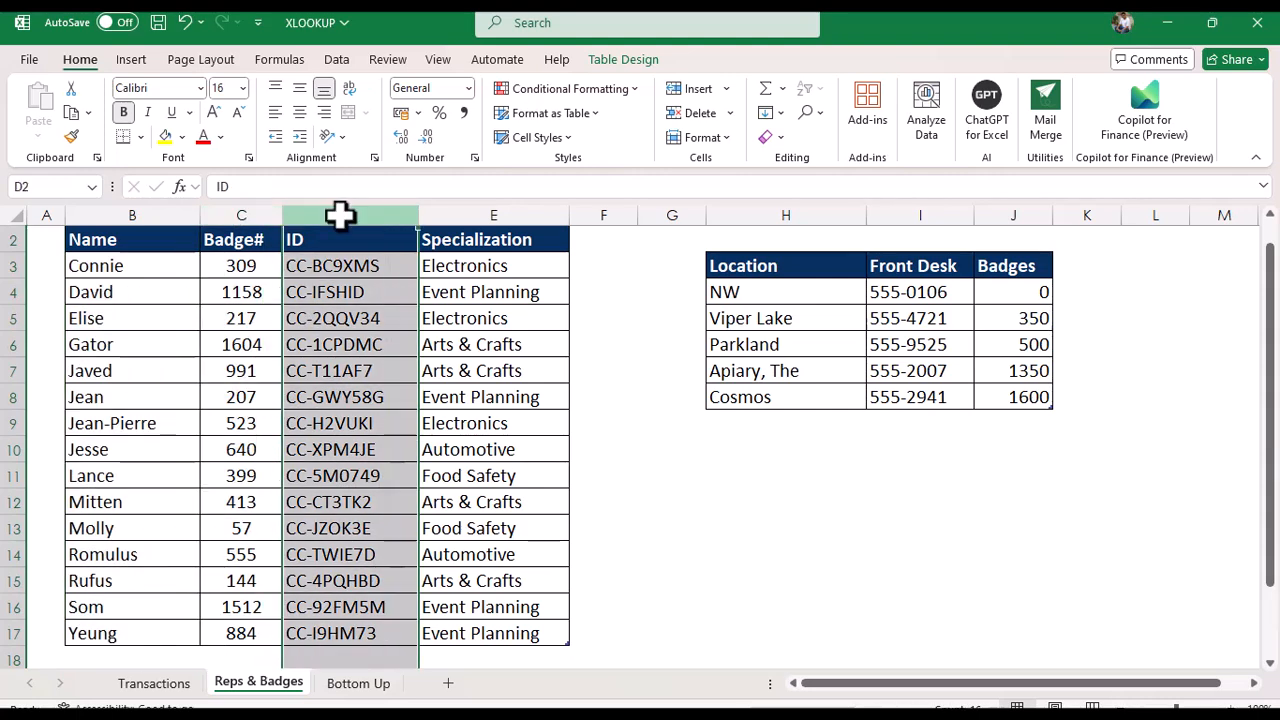
{"action": "left_click", "coordinate": [483, 228]}
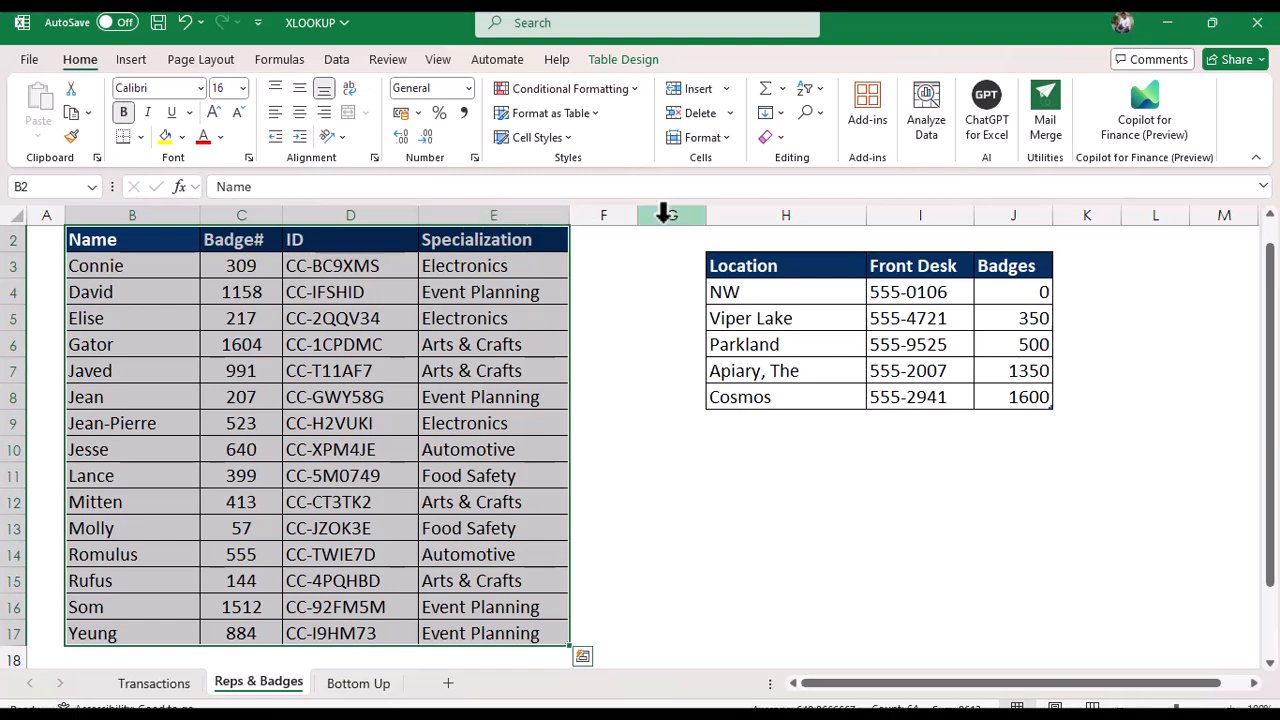
Step: Examine the location table's Location, Front Desk and Badges columns, and compare its Badges thresholds with the representatives' Badge# column
{"action": "left_click", "coordinate": [805, 212]}
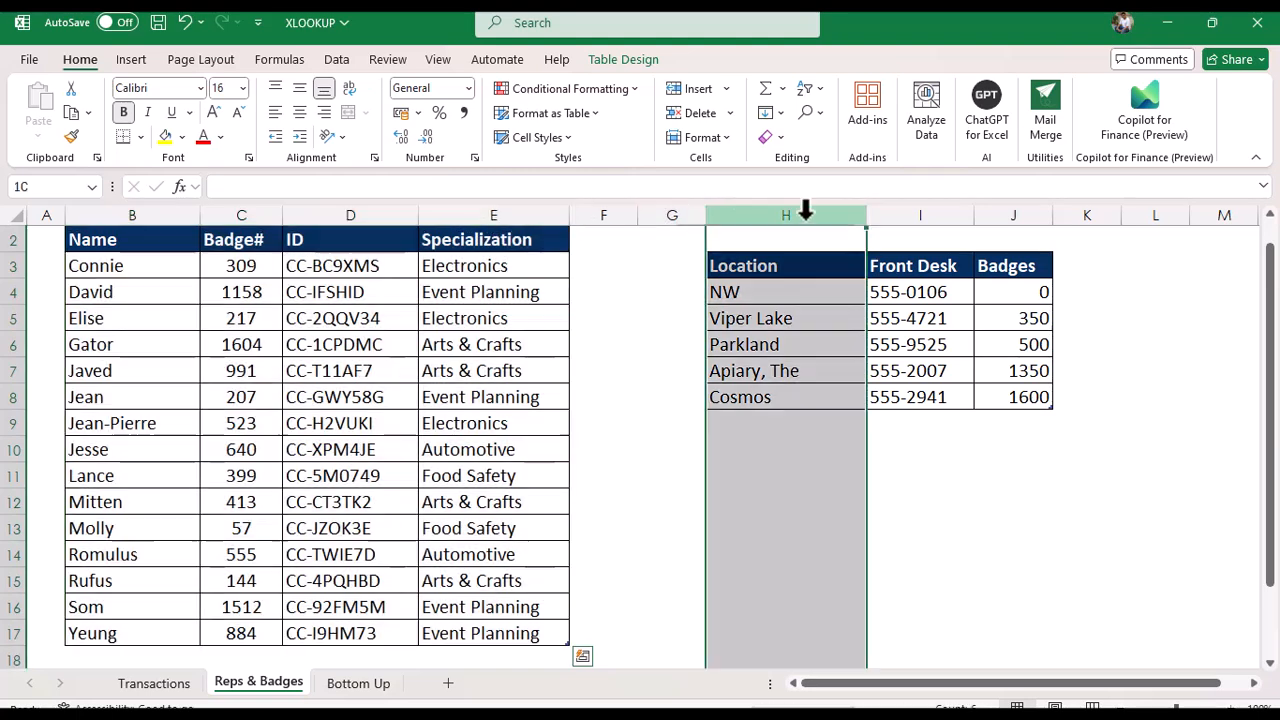
{"action": "left_click", "coordinate": [921, 210]}
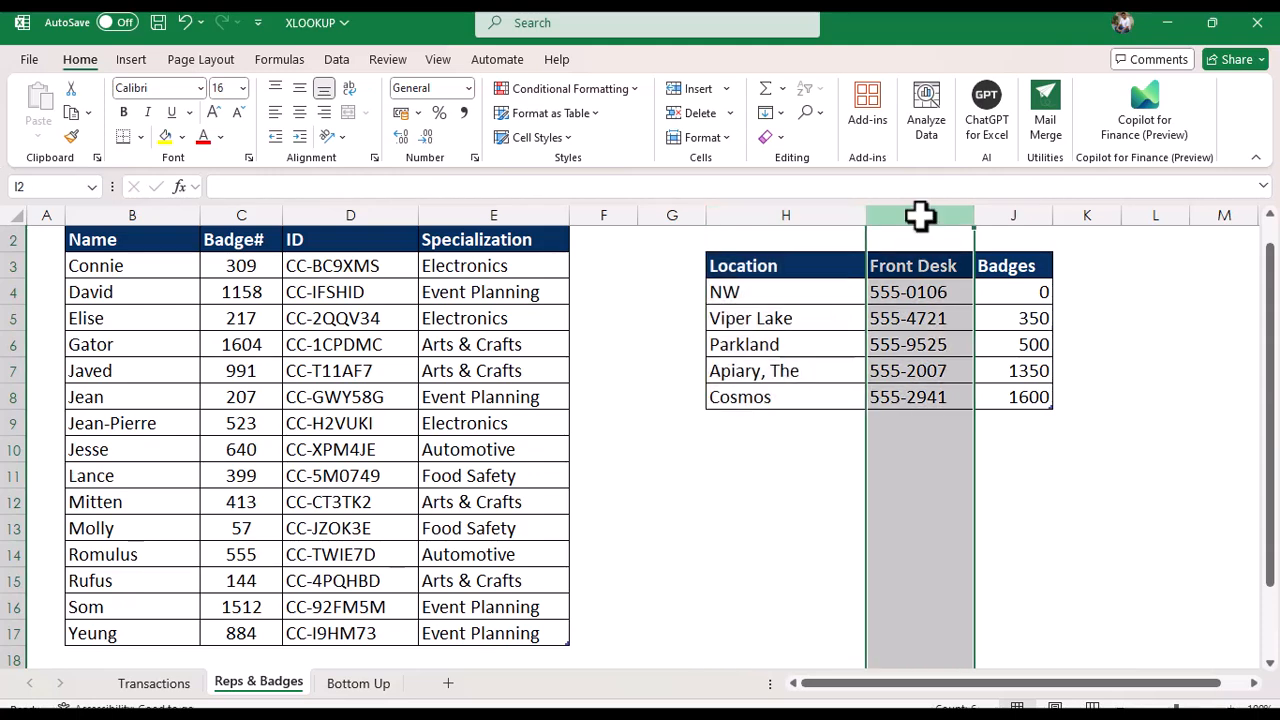
{"action": "left_click", "coordinate": [1016, 214]}
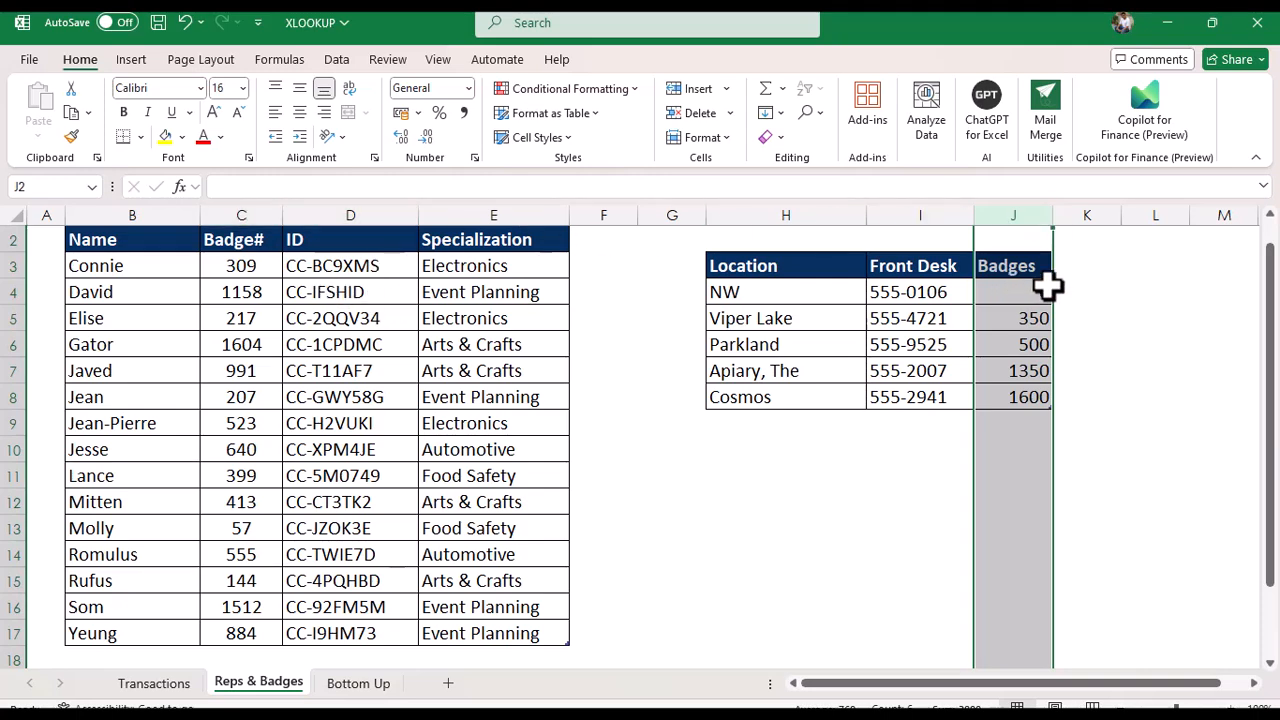
{"action": "left_click", "coordinate": [252, 203]}
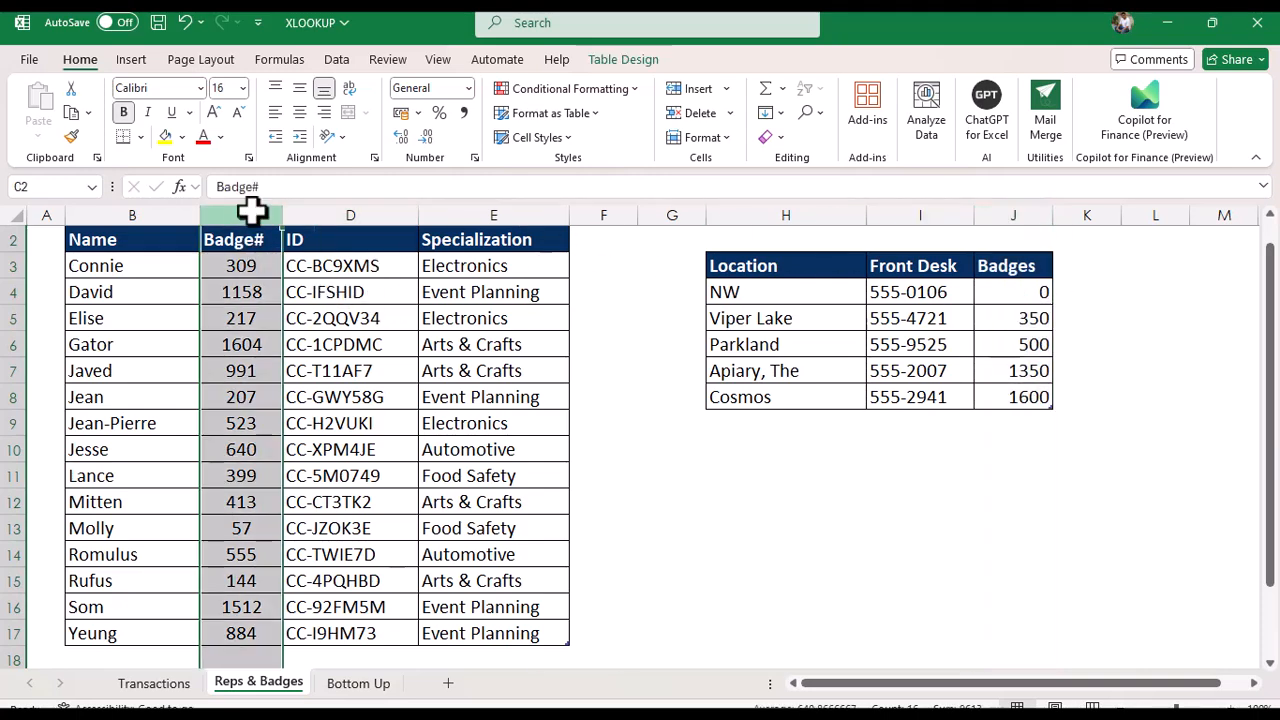
{"action": "left_click", "coordinate": [1008, 210]}
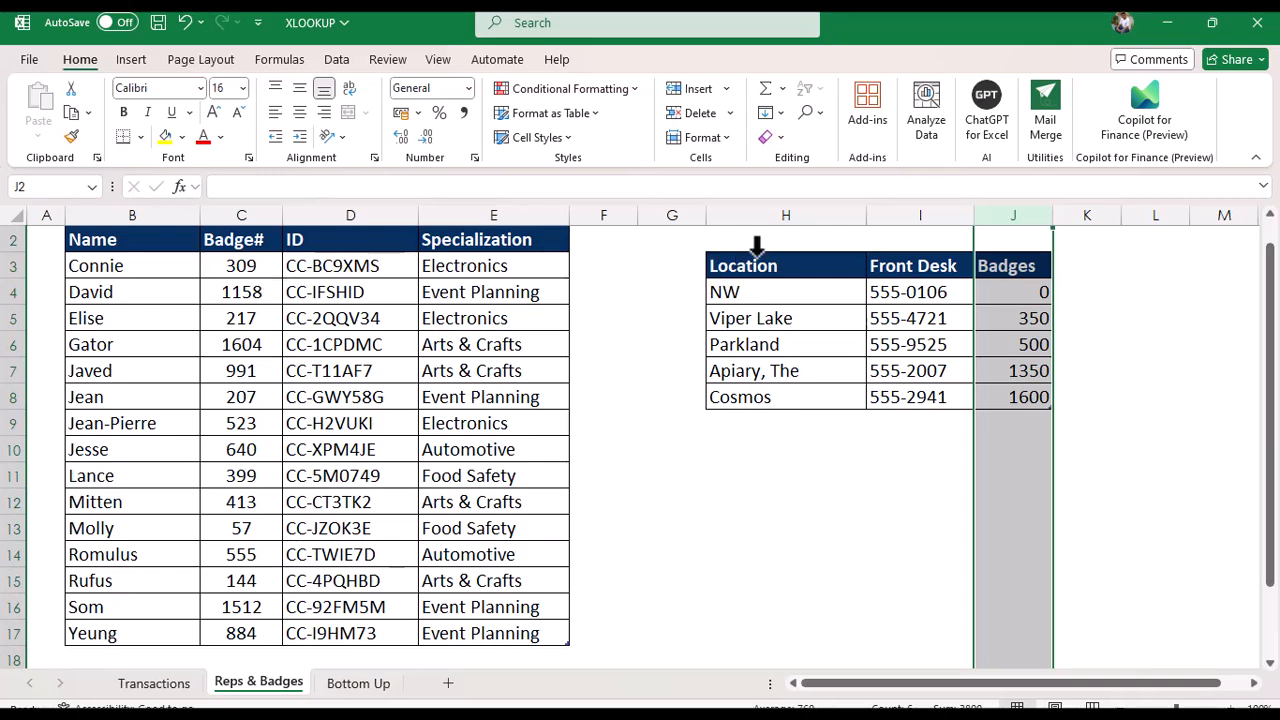
{"action": "left_click", "coordinate": [795, 215]}
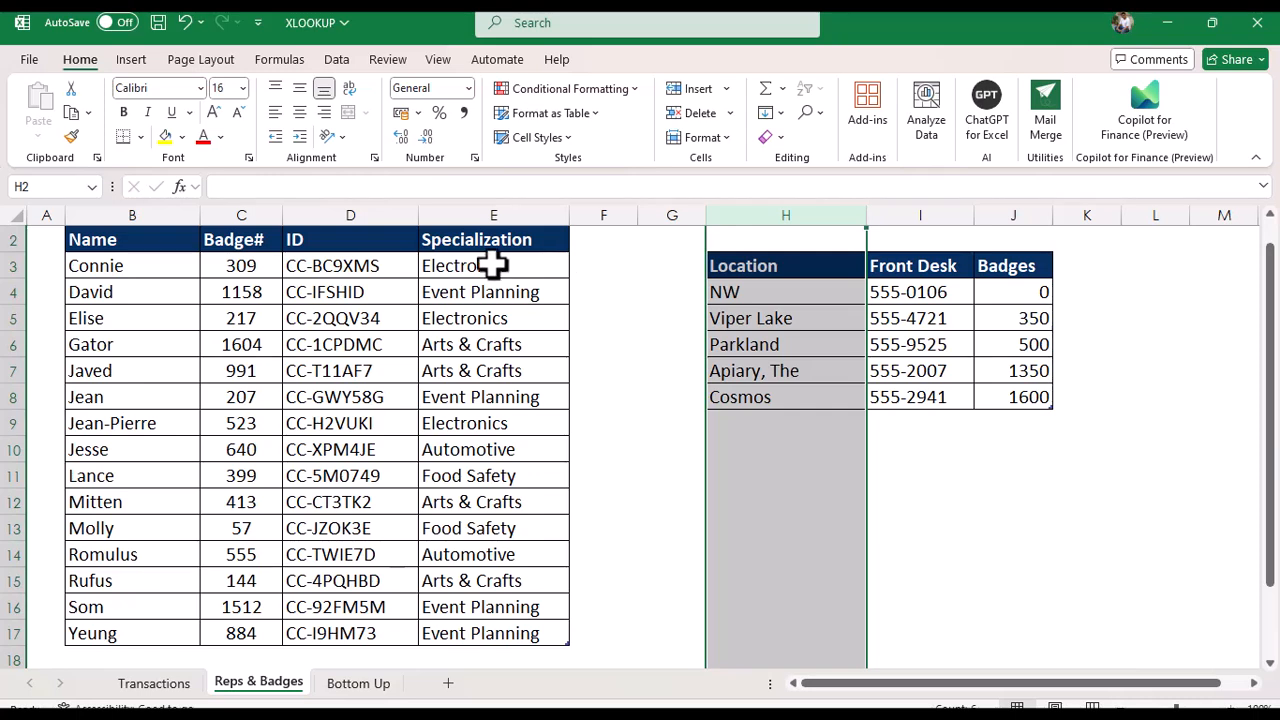
{"action": "left_click", "coordinate": [248, 268]}
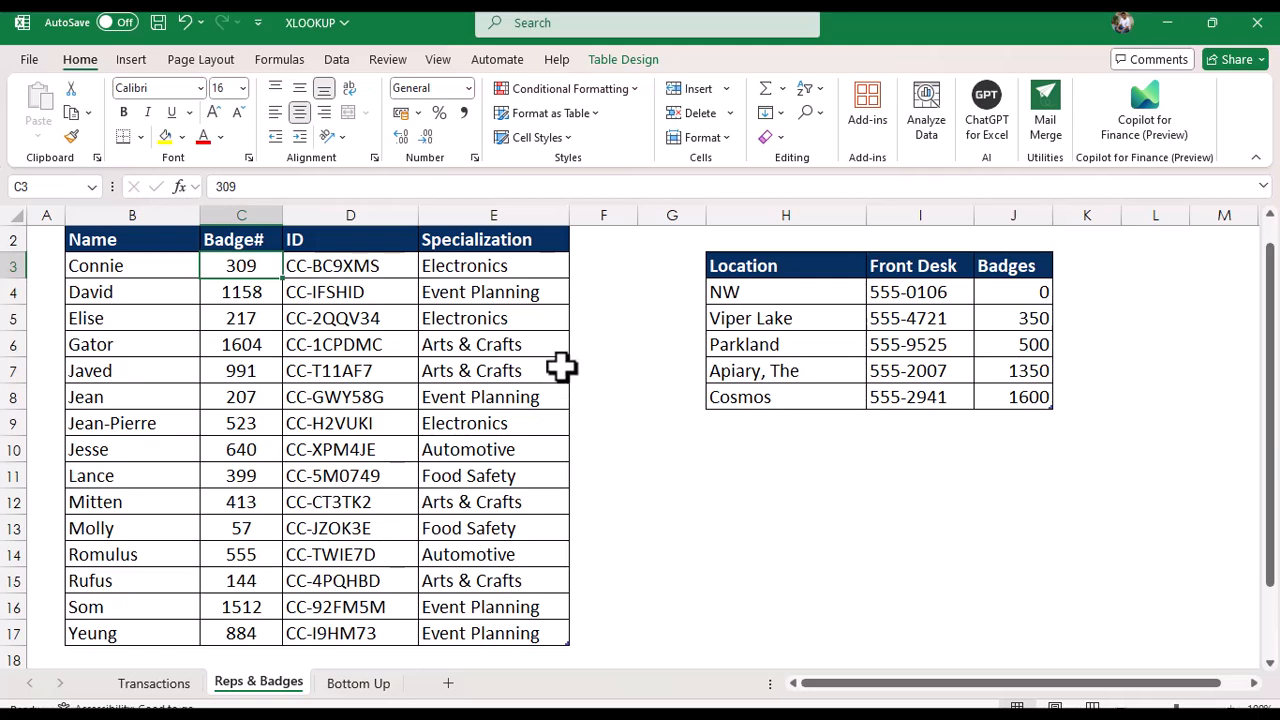
Step: Insert a new column at F, directly after the Specialization column on Reps & Badges
{"action": "left_click", "coordinate": [607, 214]}
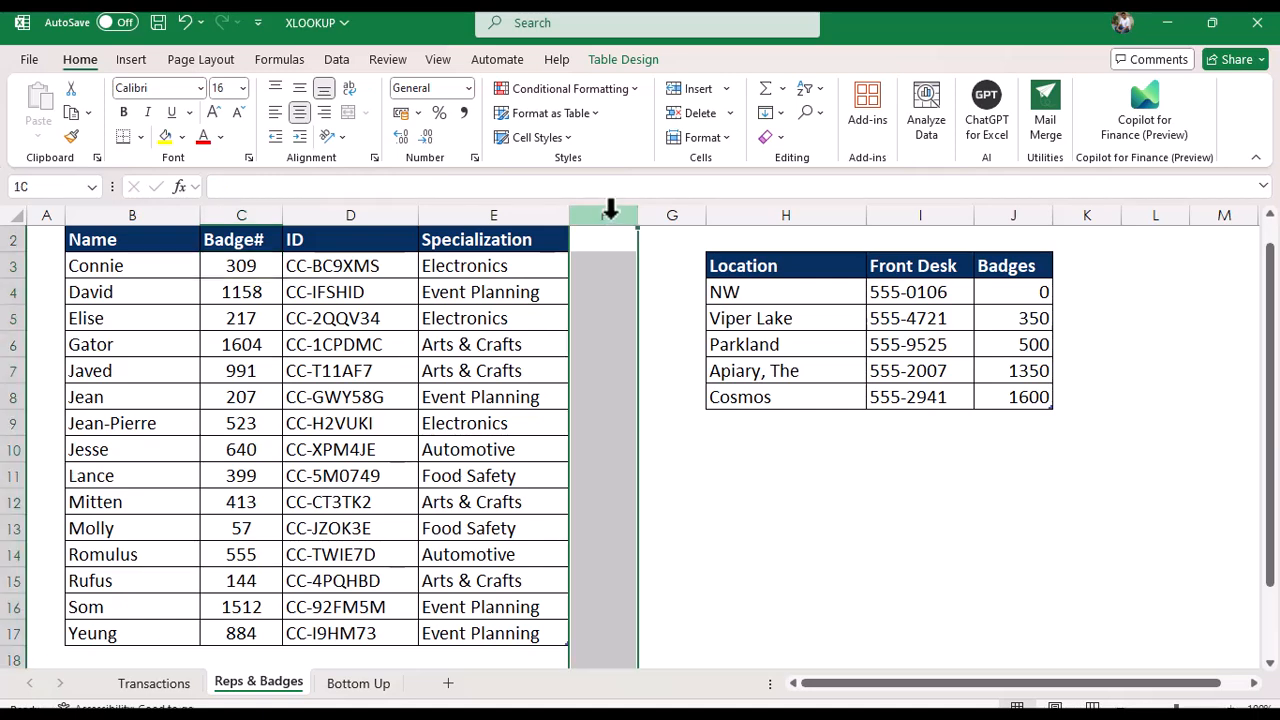
{"action": "right_click", "coordinate": [609, 212]}
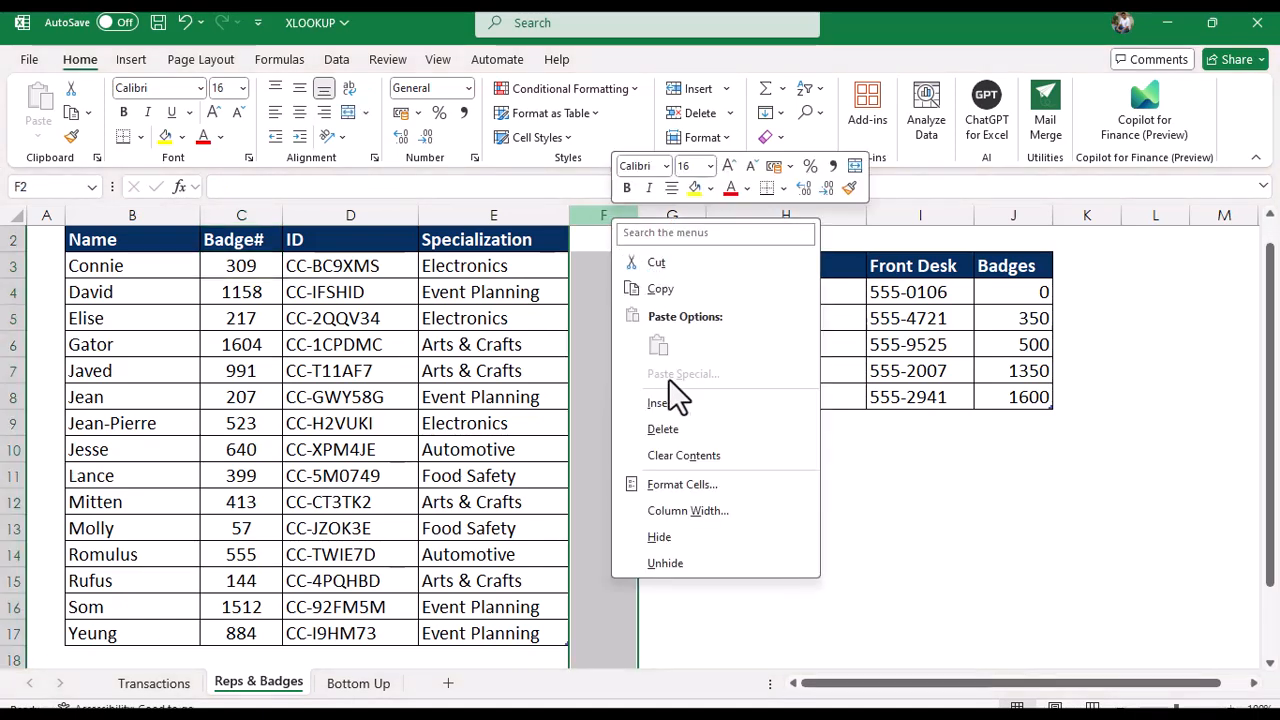
{"action": "left_click", "coordinate": [664, 404]}
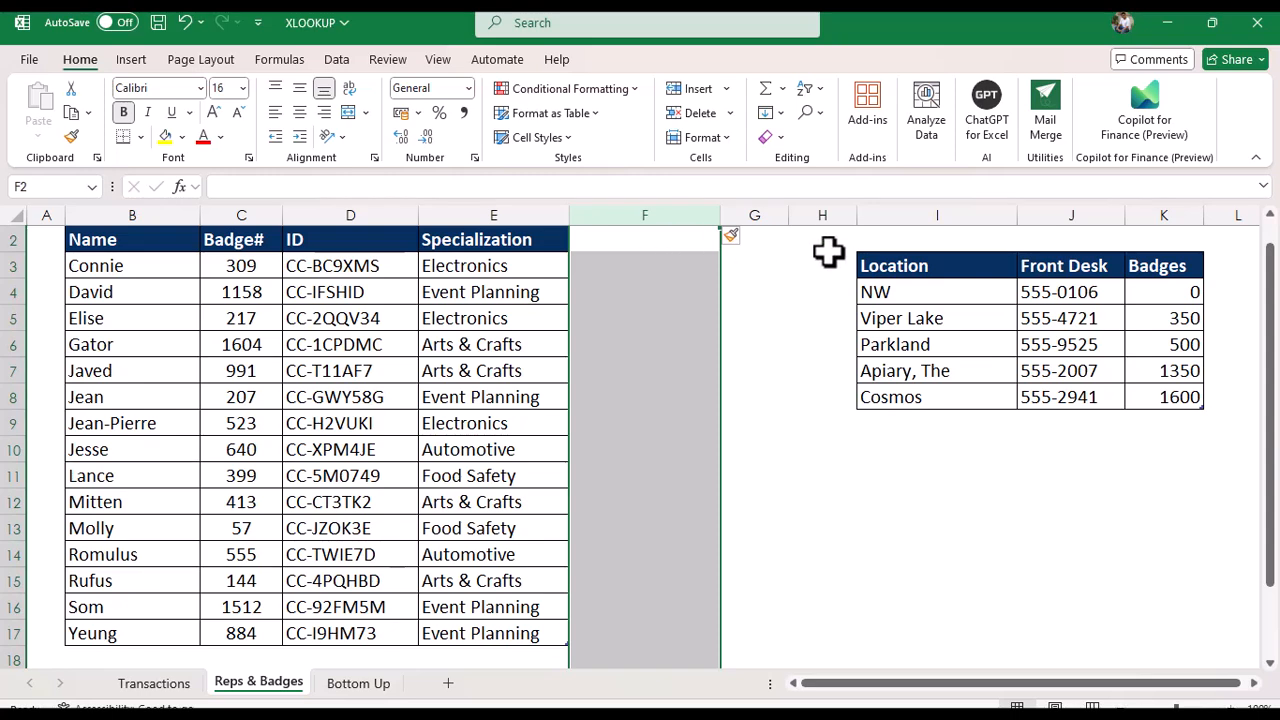
Step: Copy the Location header from the location table into F2 to add a Location column to the representatives table
{"action": "left_click", "coordinate": [885, 267]}
{"action": "right_click", "coordinate": [885, 267]}
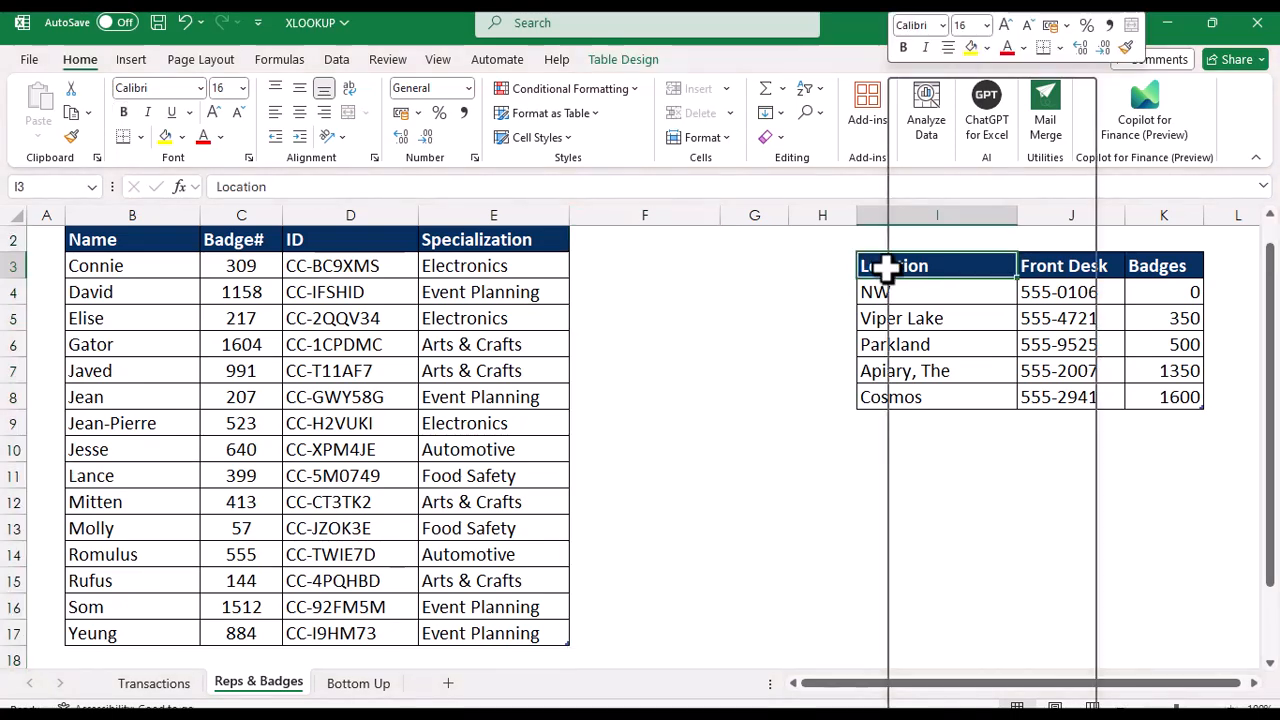
{"action": "left_click", "coordinate": [933, 150]}
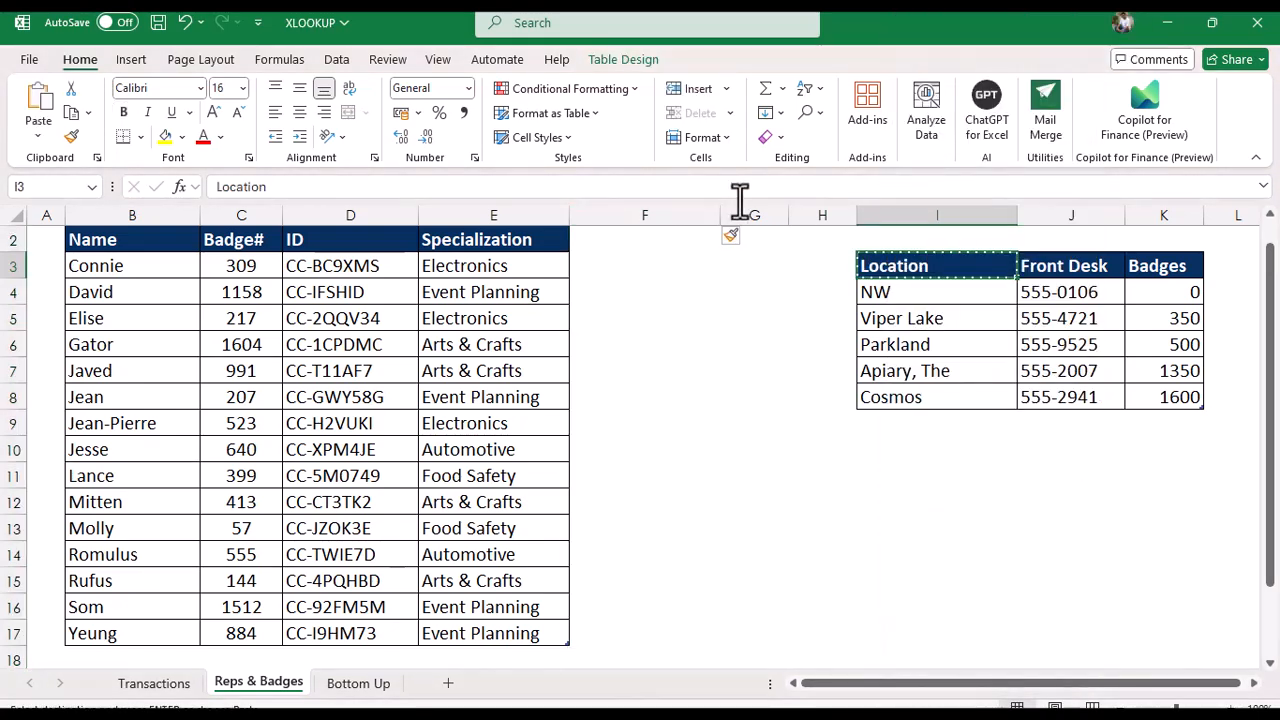
{"action": "left_click", "coordinate": [600, 240]}
{"action": "right_click", "coordinate": [593, 240]}
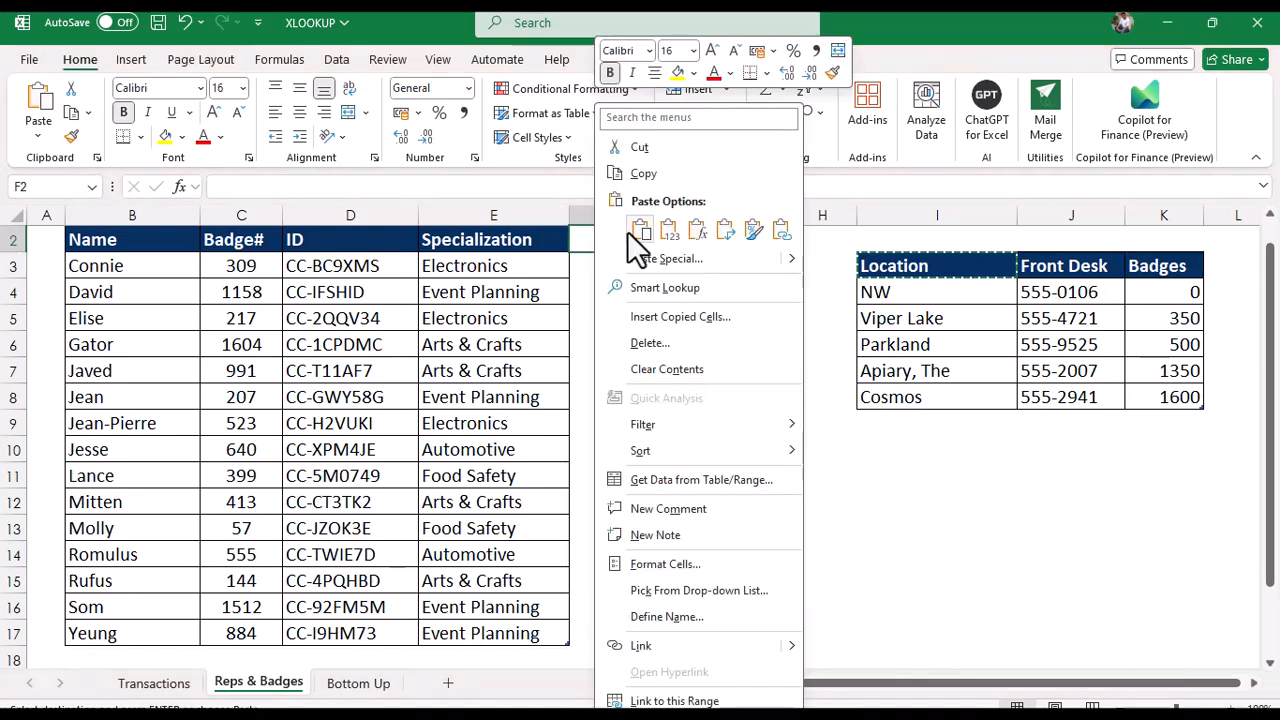
{"action": "left_click", "coordinate": [641, 229]}
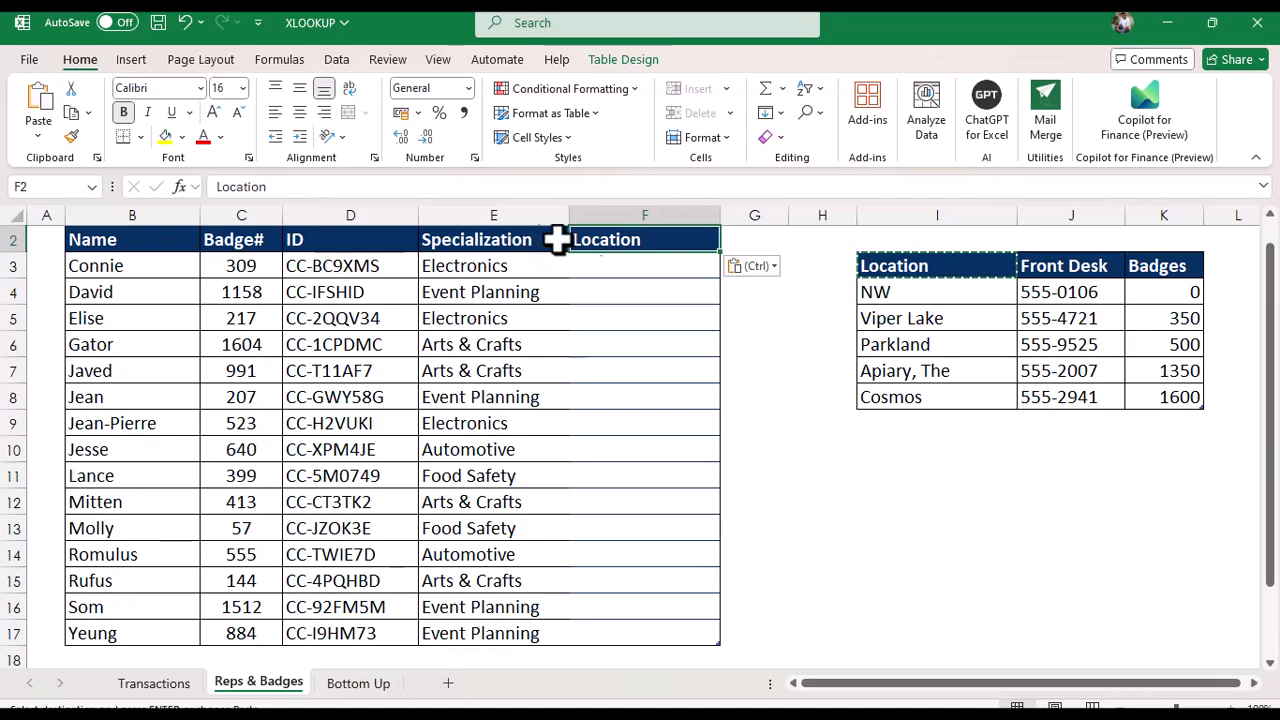
Step: Begin an XLOOKUP formula in cell F3, using the row's badge number ([@[Badge'#]]) as the lookup value
{"action": "left_click", "coordinate": [614, 264]}
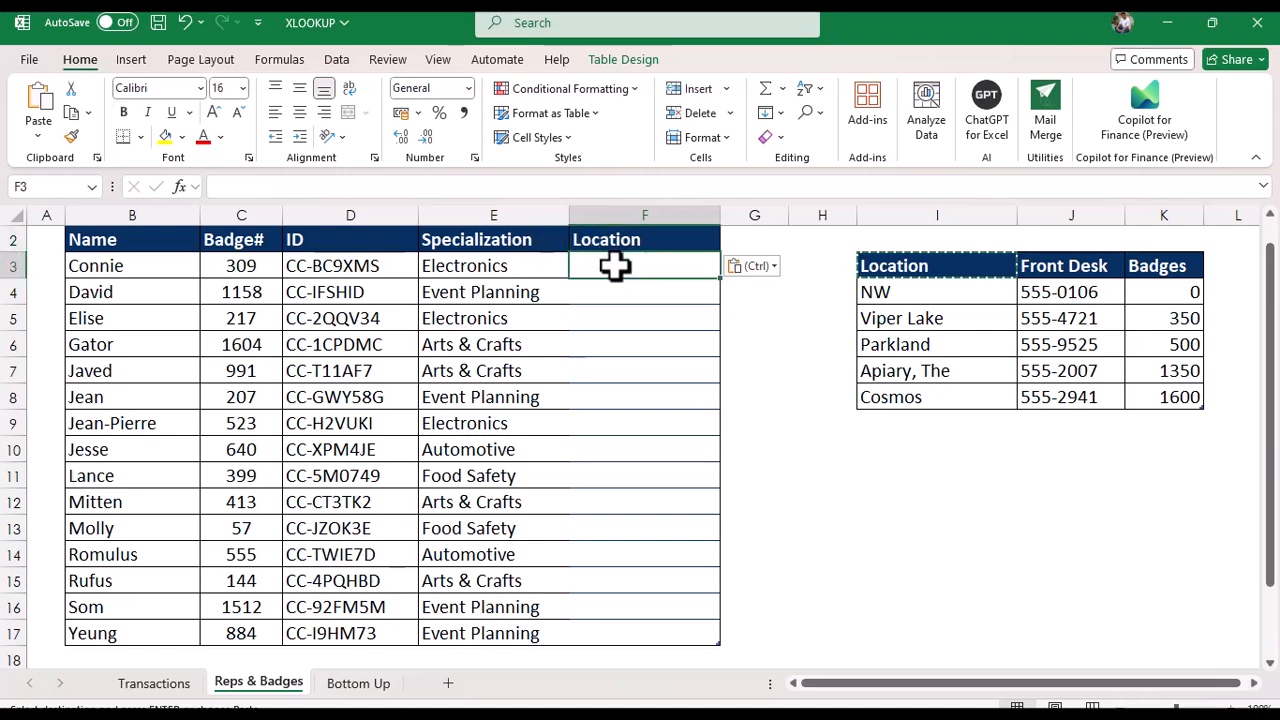
{"action": "type", "text": "="}
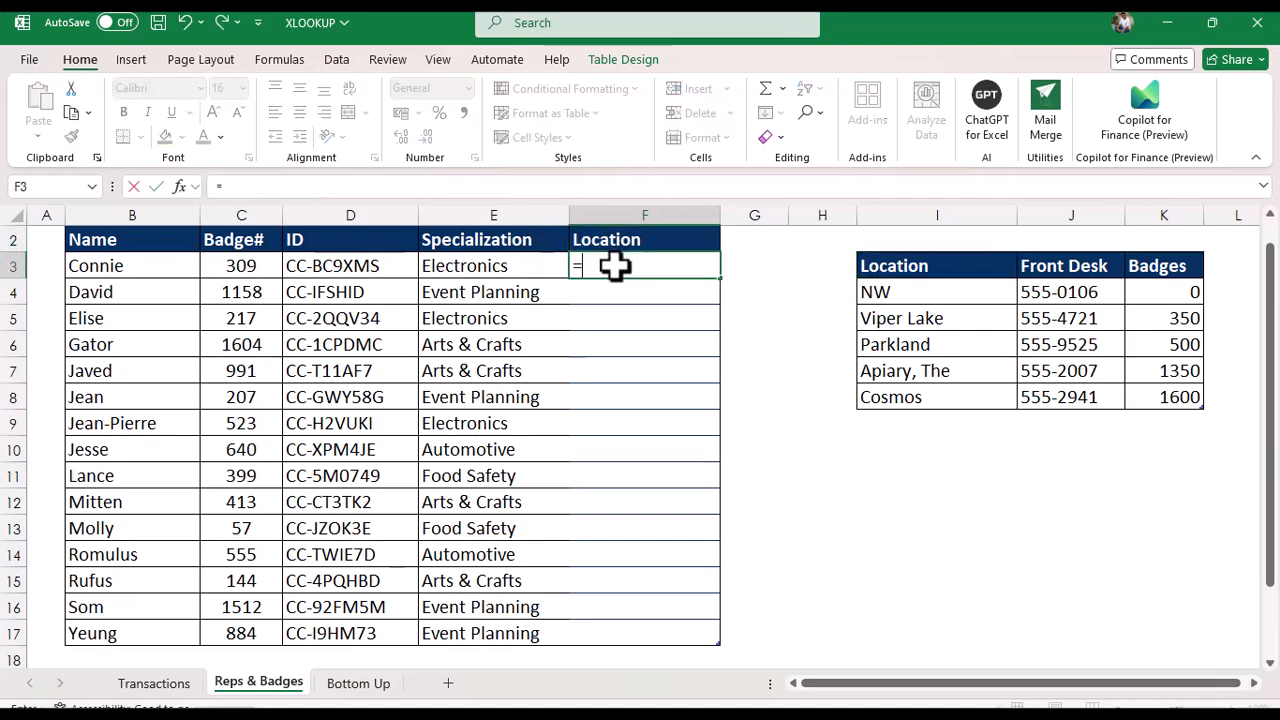
{"action": "type", "text": "x"}
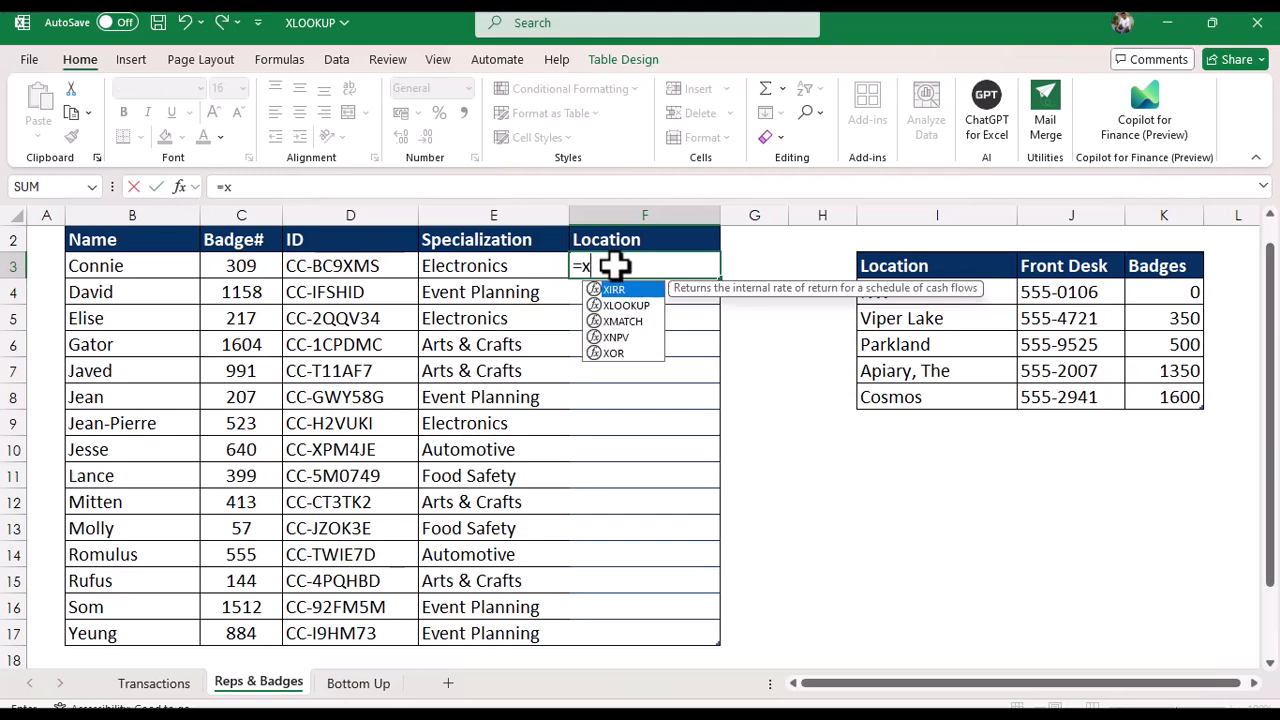
{"action": "type", "text": "lookup"}
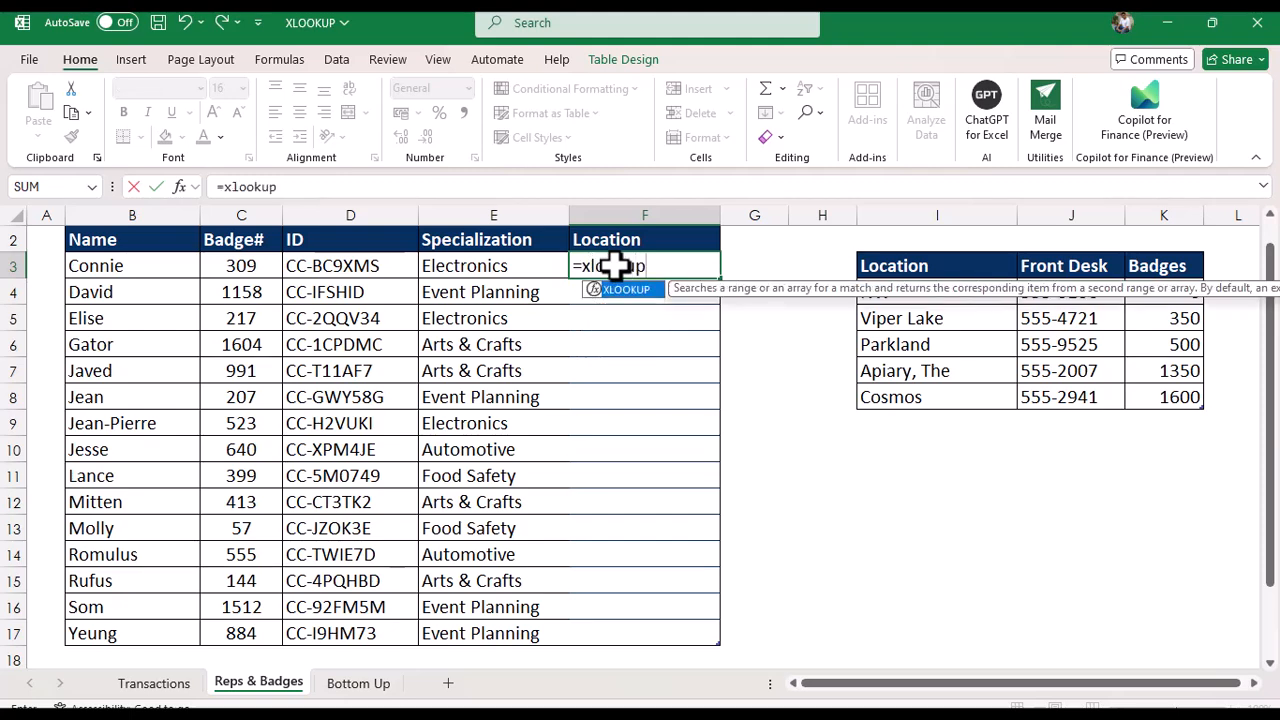
{"action": "type", "text": "("}
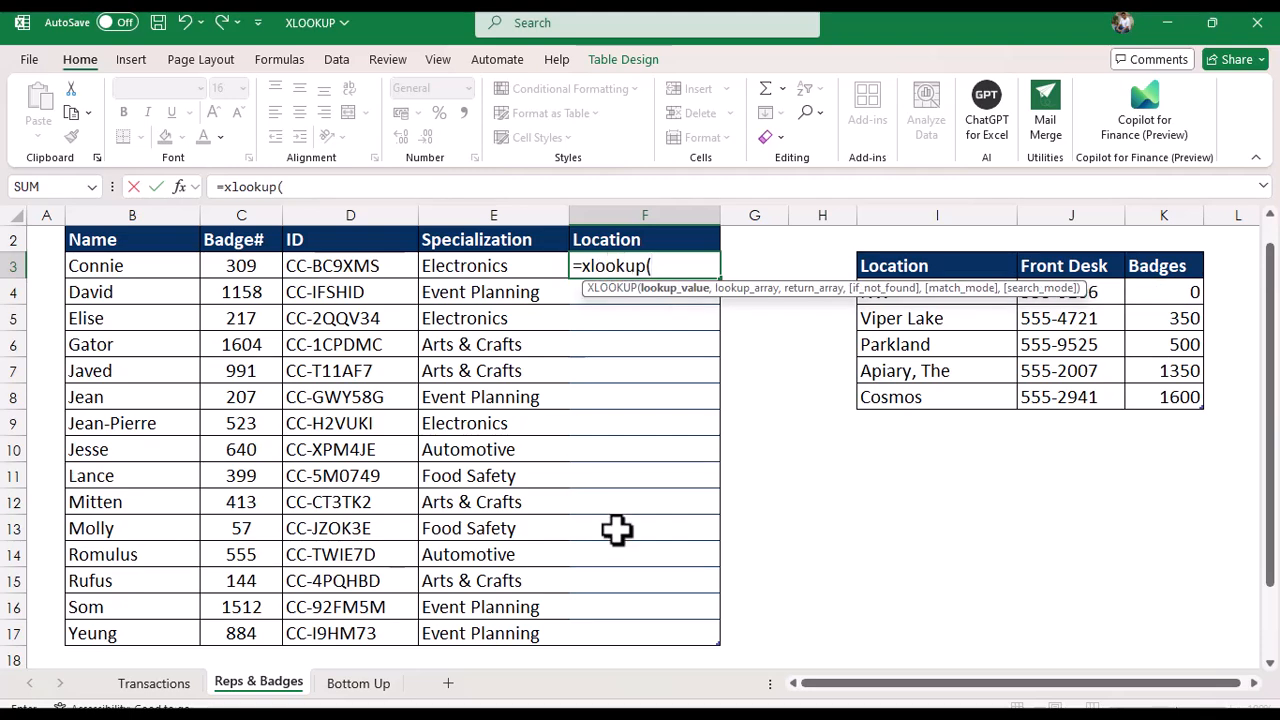
{"action": "left_click", "coordinate": [240, 268]}
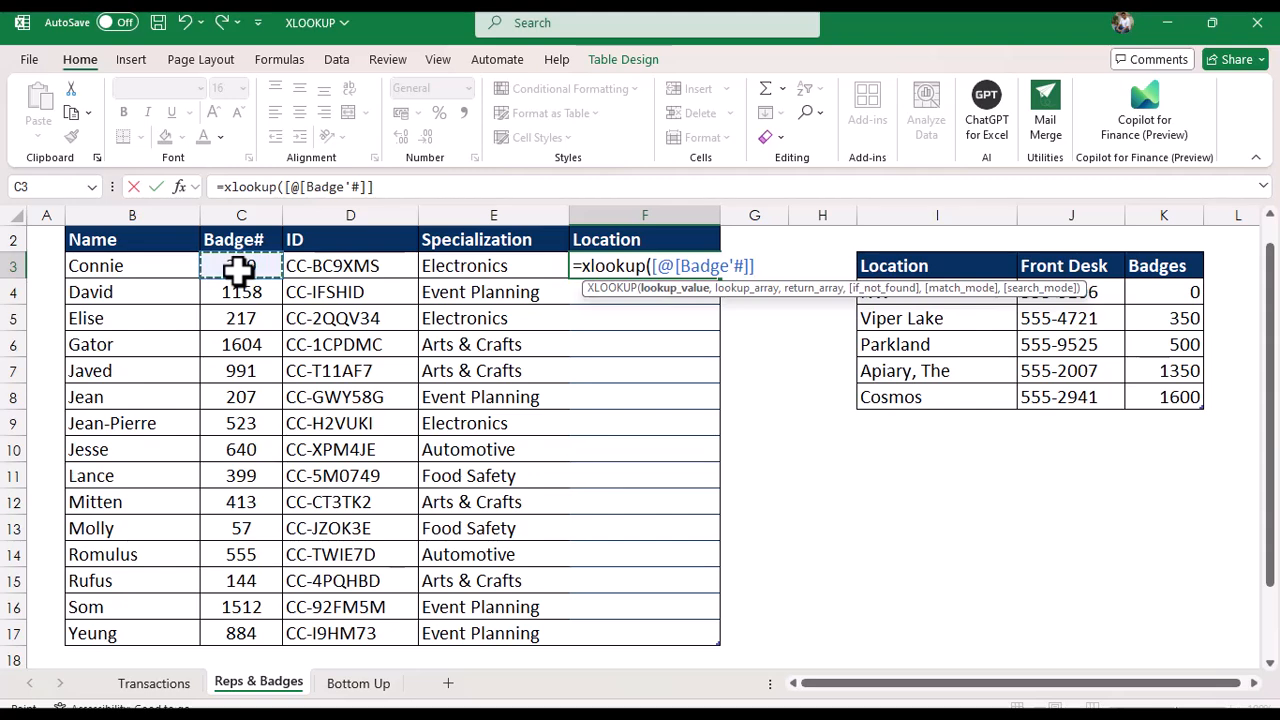
{"action": "type", "text": ","}
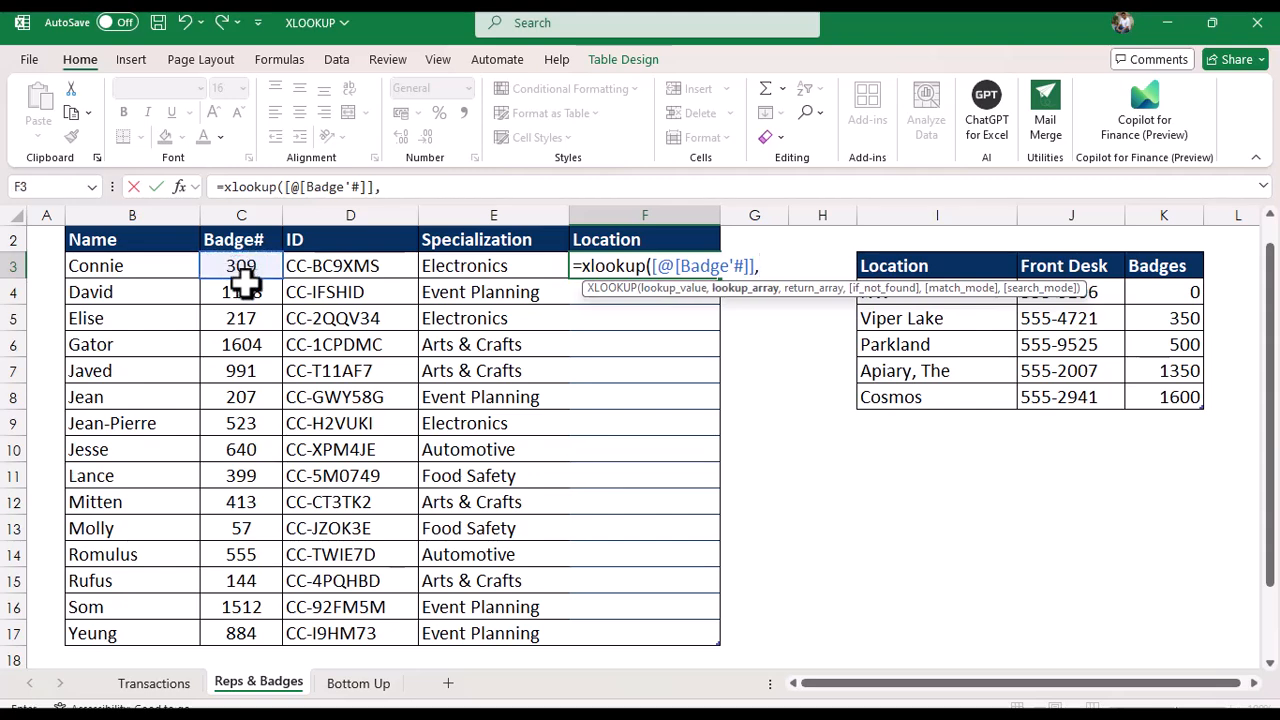
Step: Set the lookup array to Table4[Badges] and the return array to Table4[Location]
{"action": "left_click", "coordinate": [1165, 243]}
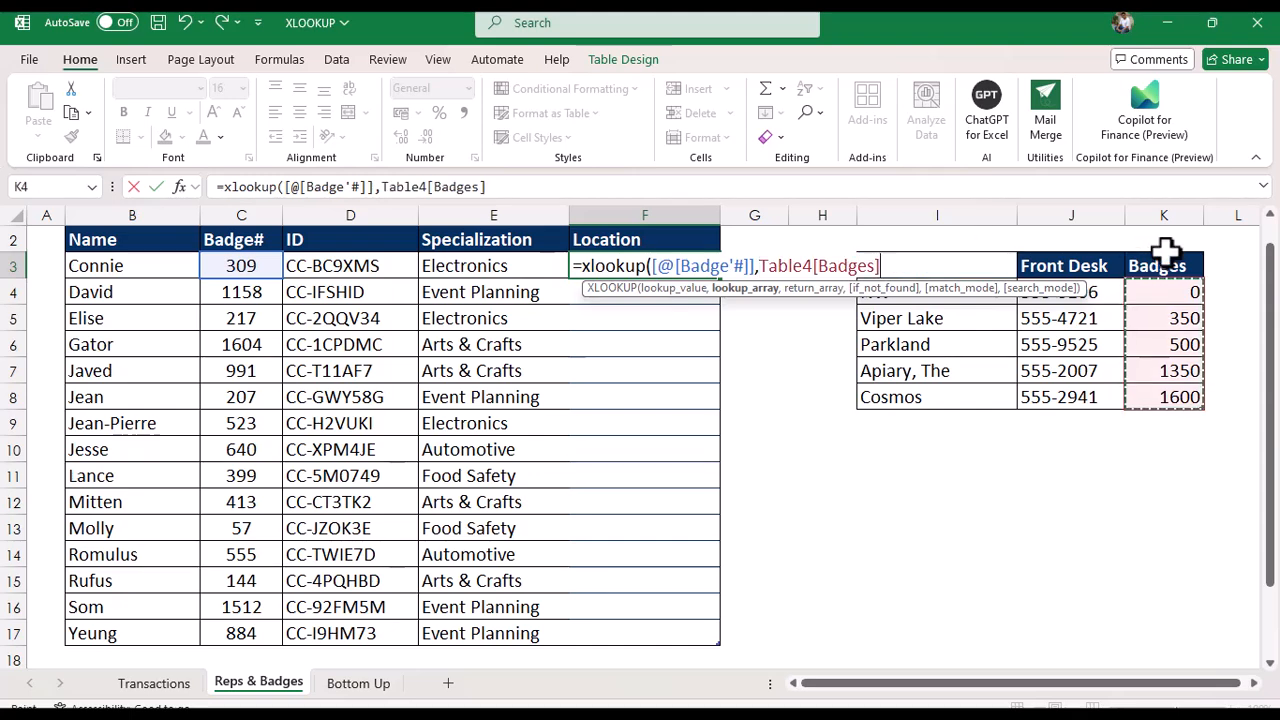
{"action": "type", "text": ","}
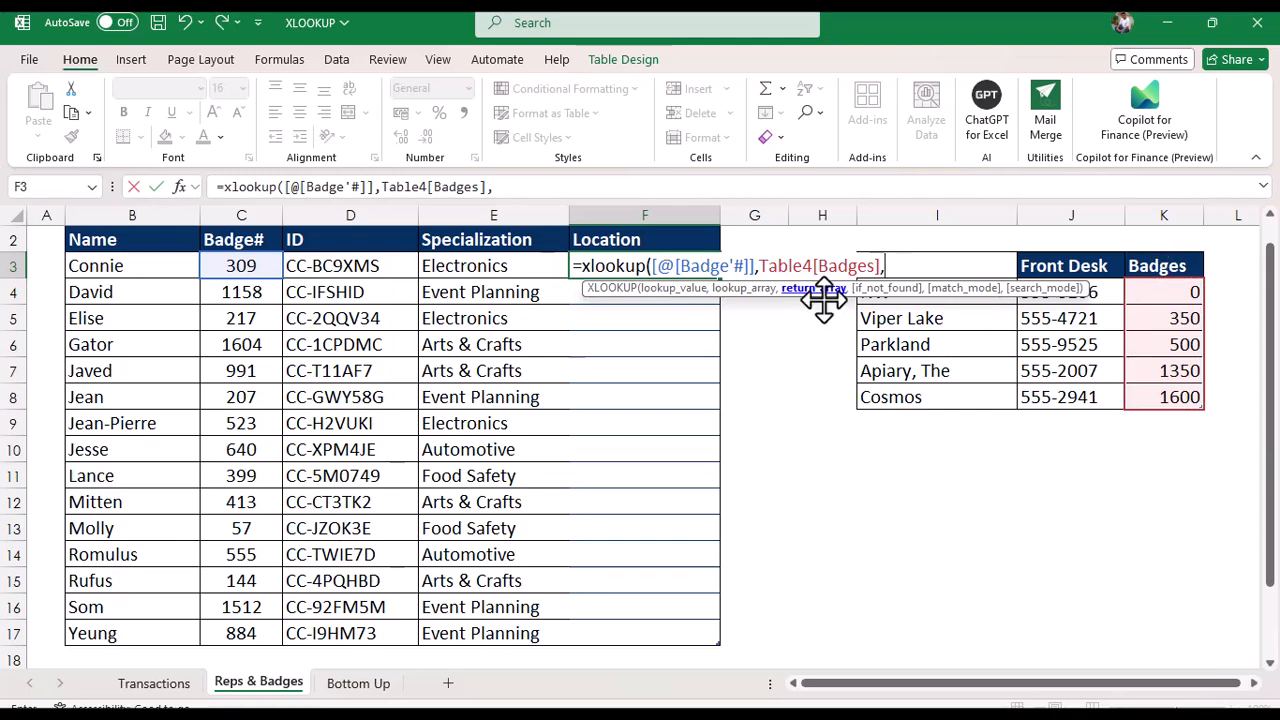
{"action": "left_click_drag", "start_coordinate": [955, 399], "coordinate": [963, 287]}
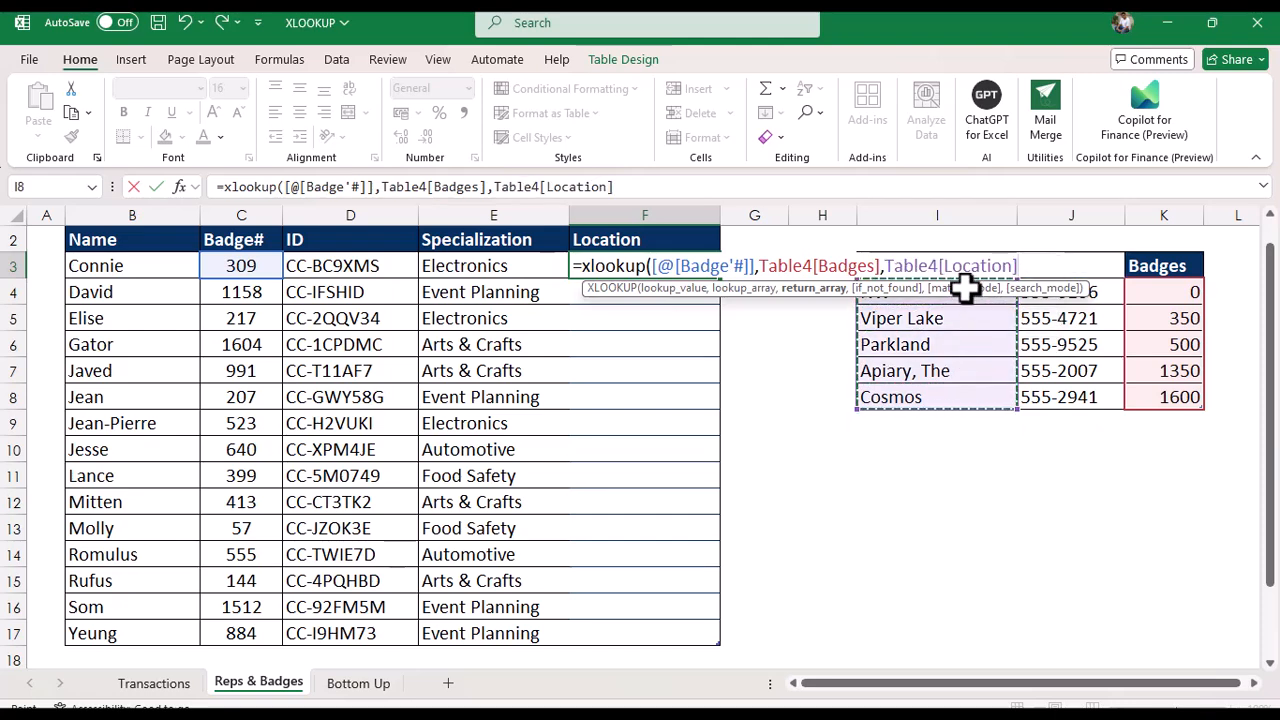
{"action": "type", "text": ","}
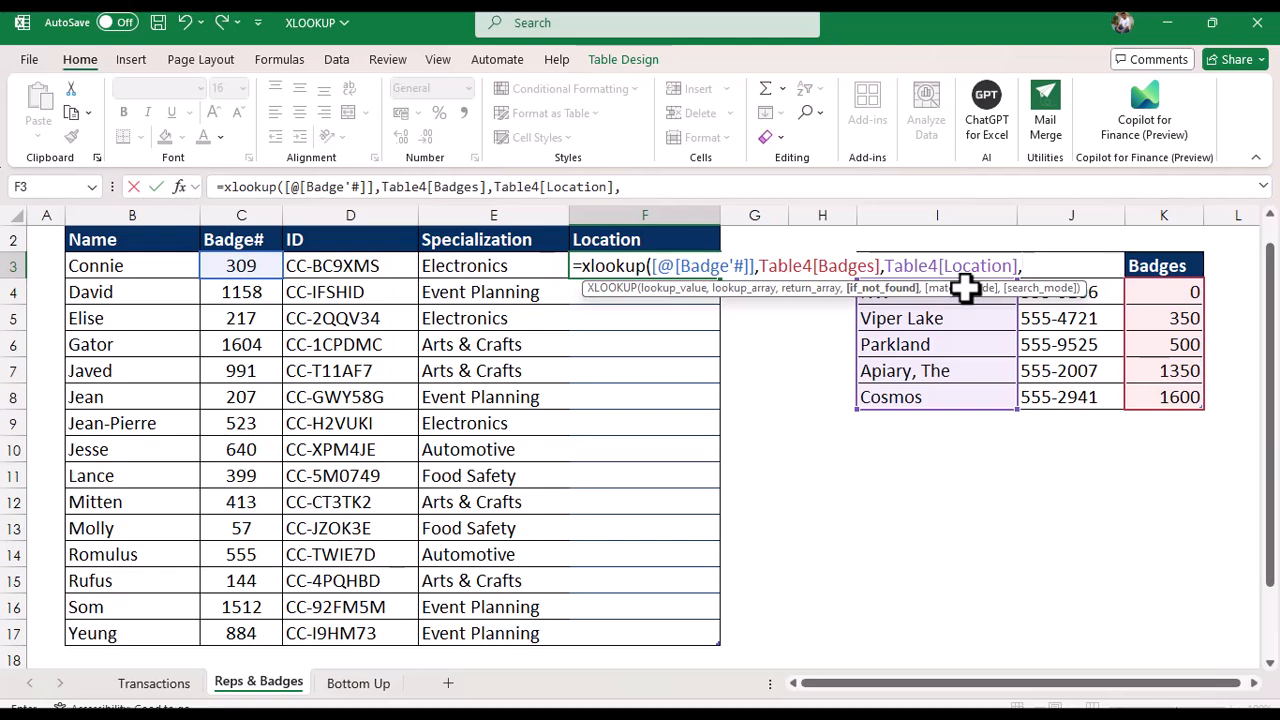
Step: Complete the Location XLOOKUP with an empty-text if_not_found value, match mode -1 (exact match or next smaller item) and search mode 1 (first-to-last)
{"action": "type", "text": "\"\","}
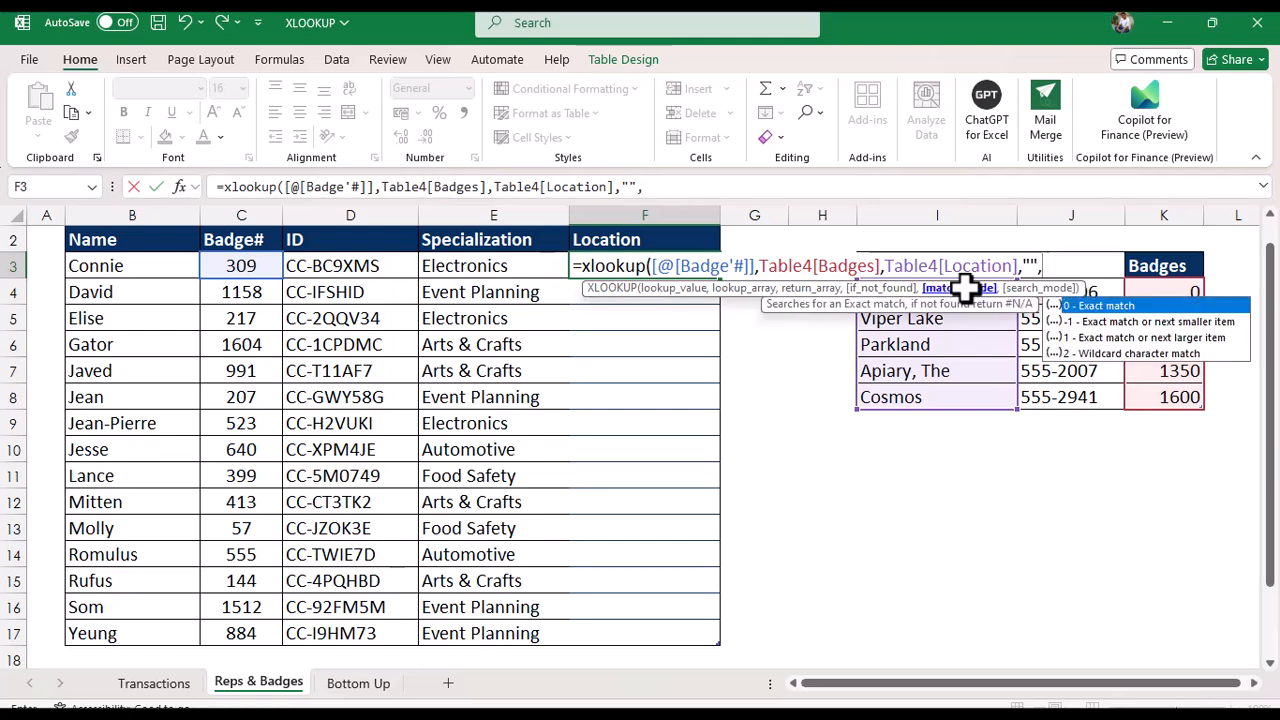
{"action": "left_click", "coordinate": [1151, 320]}
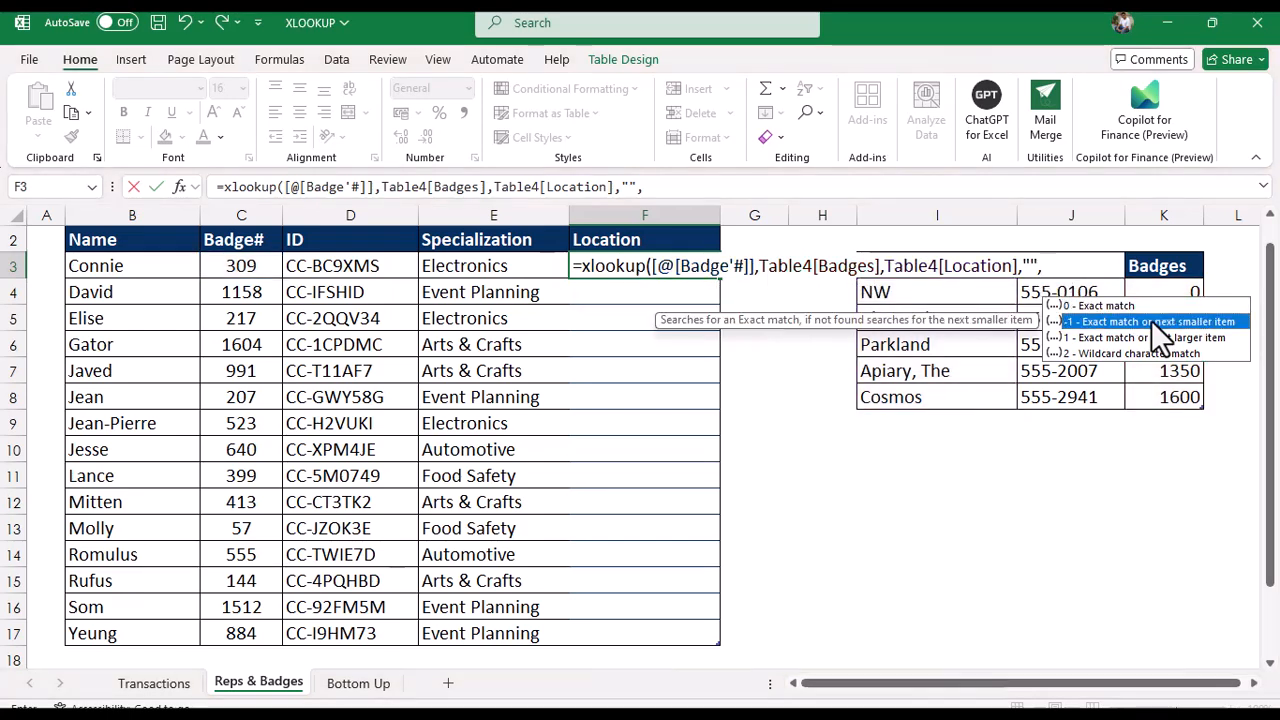
{"action": "double_click", "coordinate": [1151, 320]}
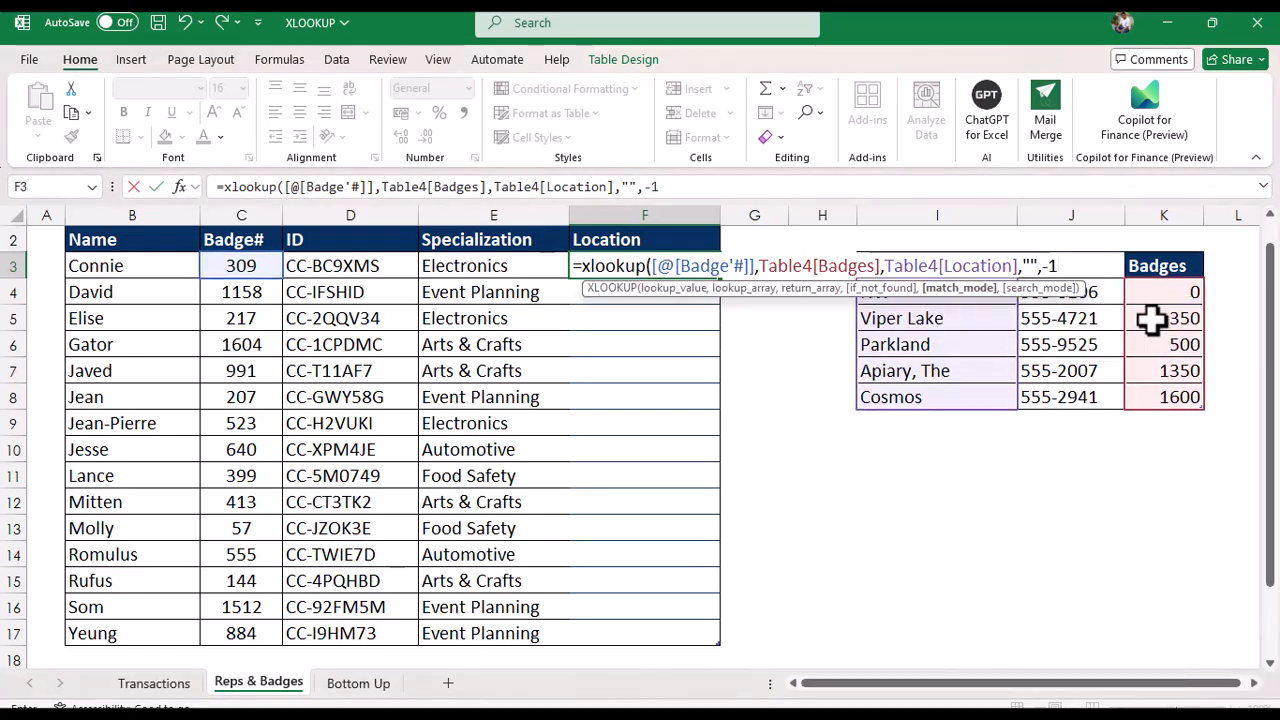
{"action": "type", "text": ","}
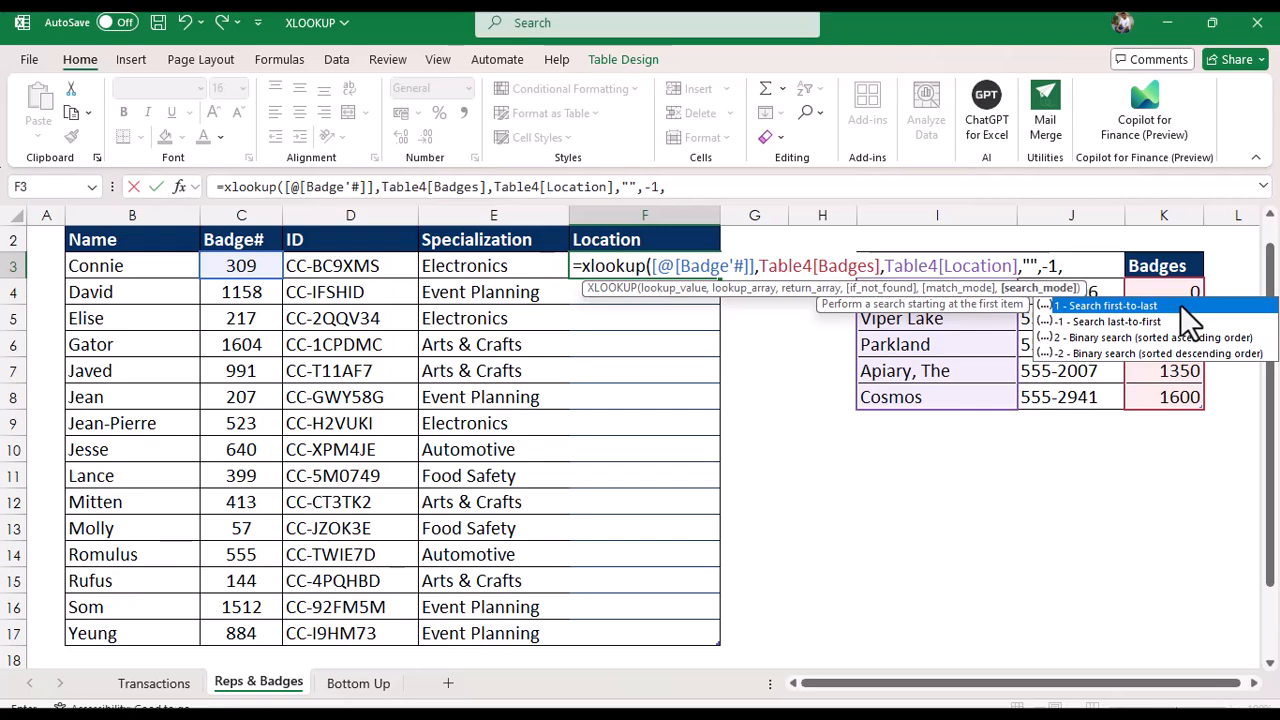
{"action": "double_click", "coordinate": [1180, 305]}
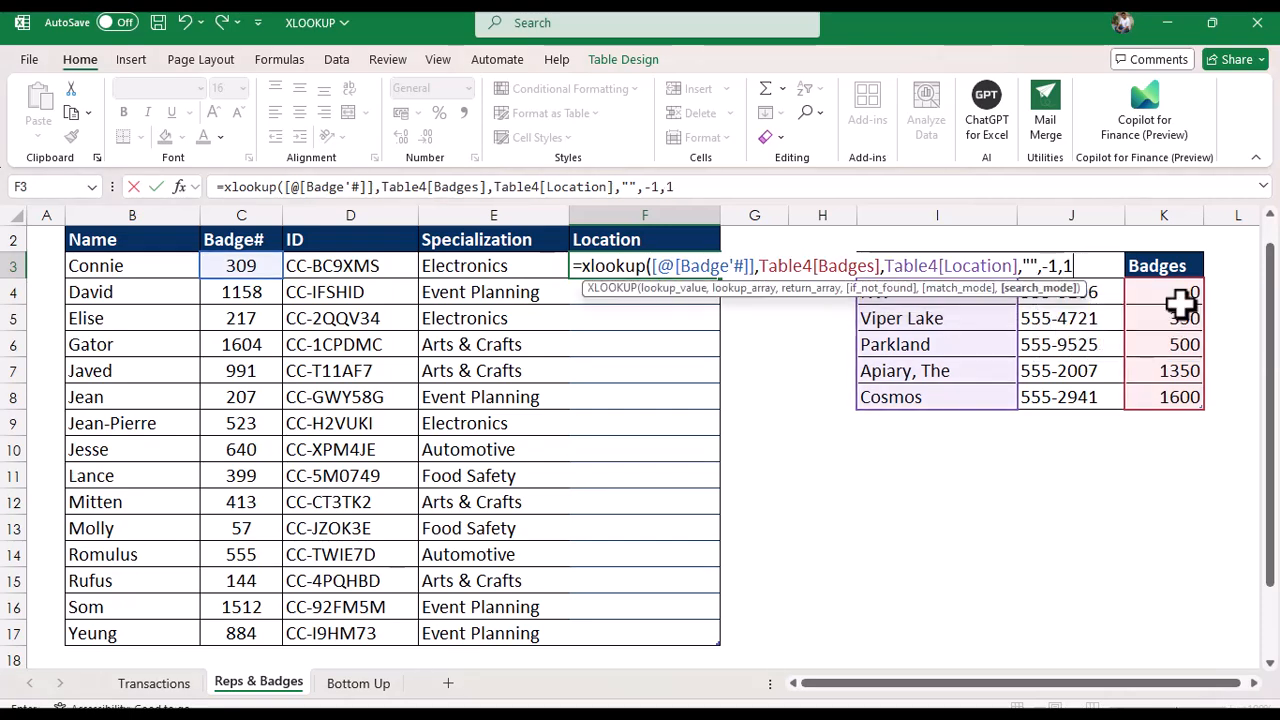
{"action": "type", "text": ")"}
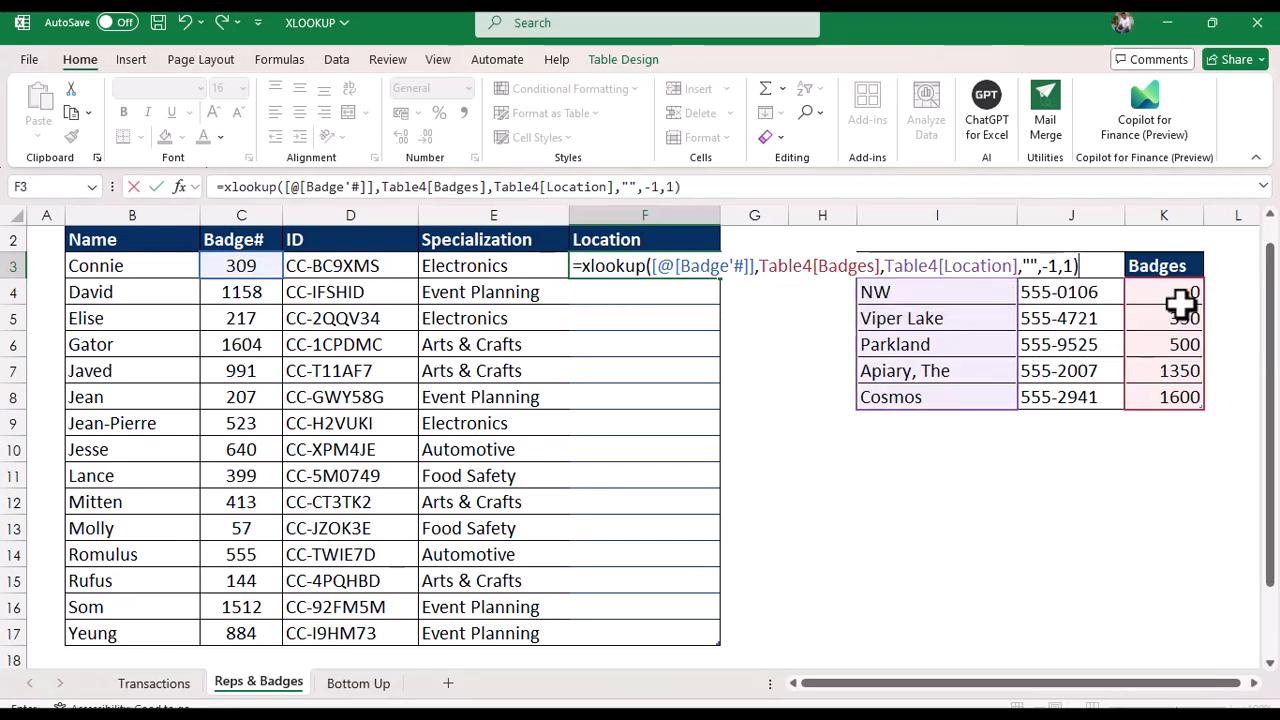
{"action": "key", "text": "Return"}
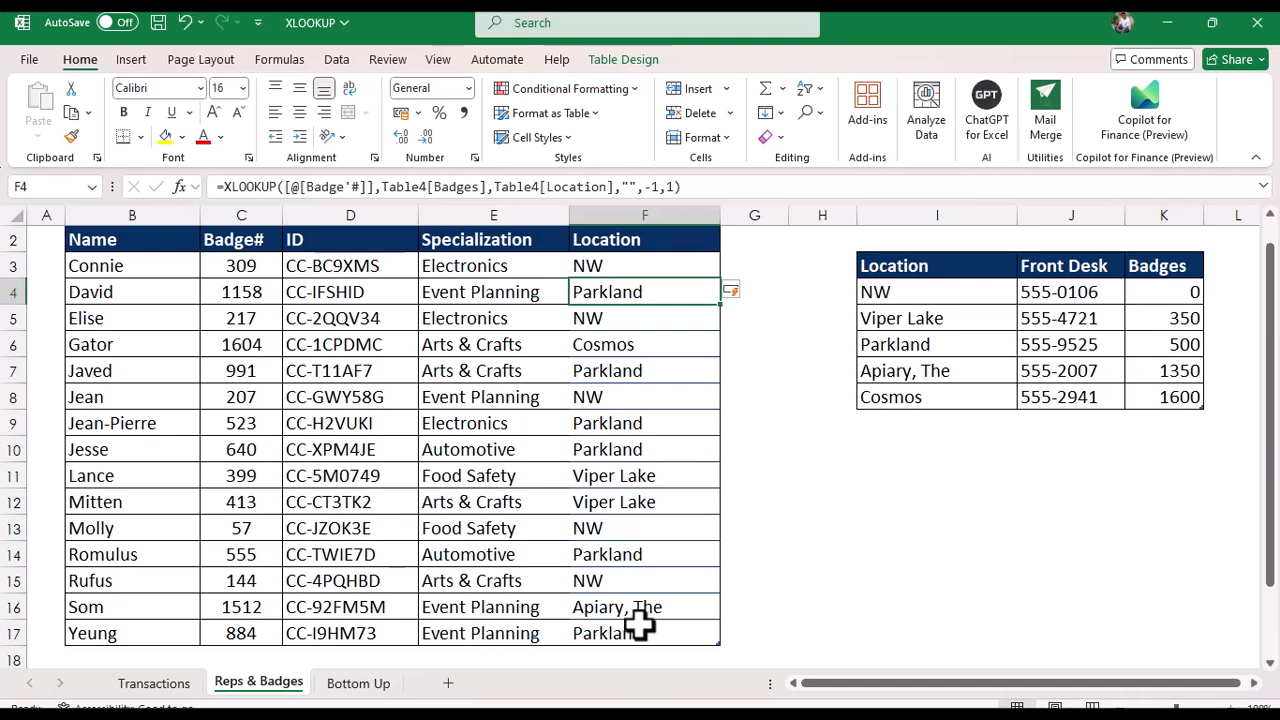
Step: Go to the Bottom Up sheet and examine the Days to Complete table and the Trainee, Completion Date and Course columns
{"action": "left_click", "coordinate": [358, 683]}
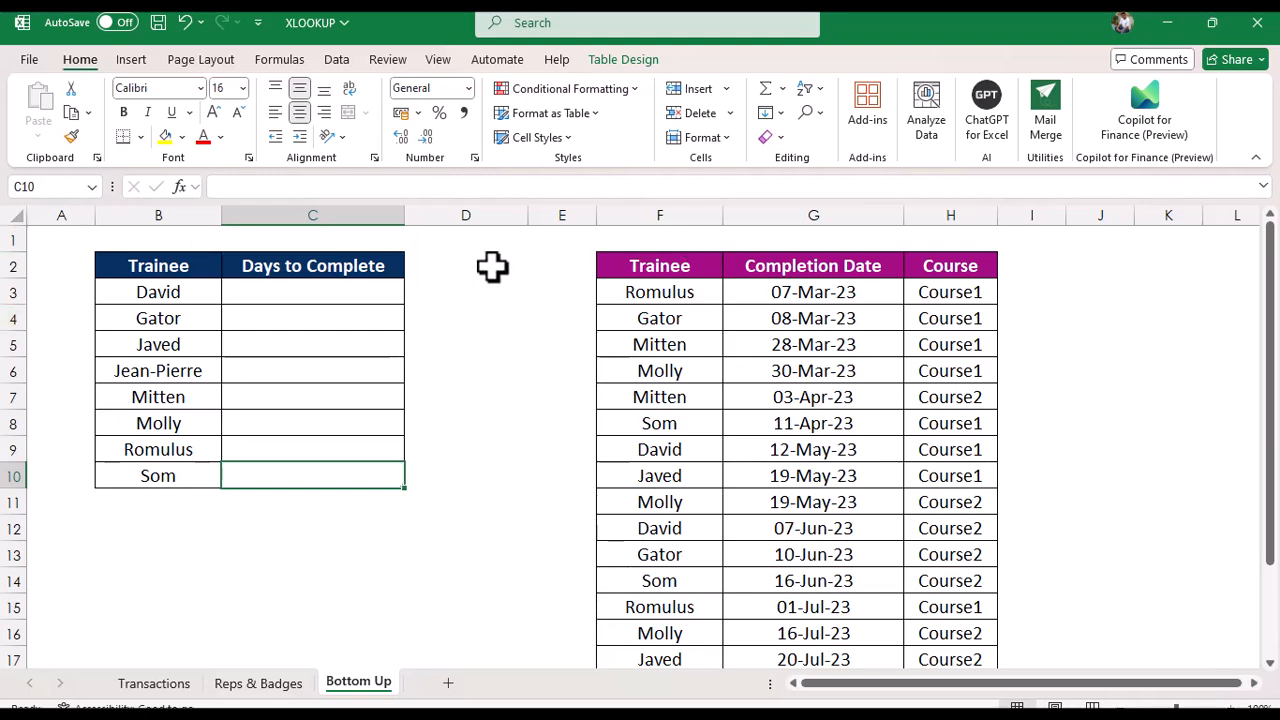
{"action": "left_click", "coordinate": [187, 272]}
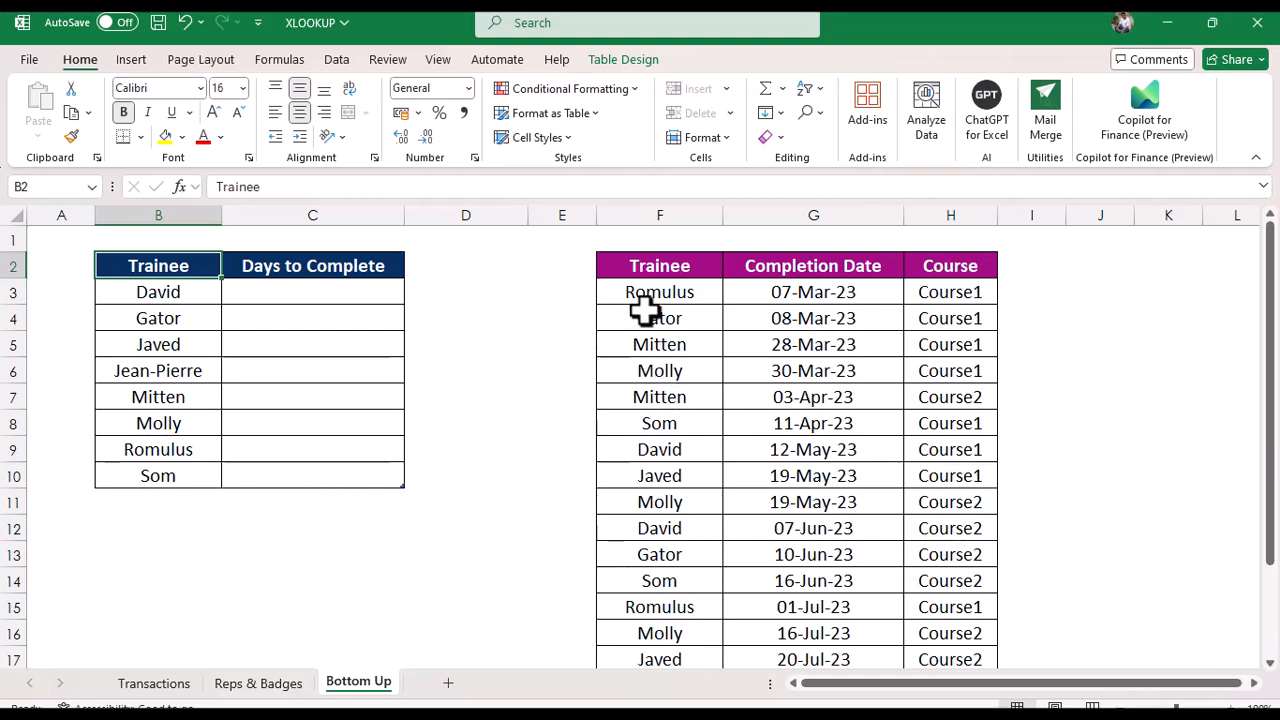
{"action": "left_click", "coordinate": [681, 211]}
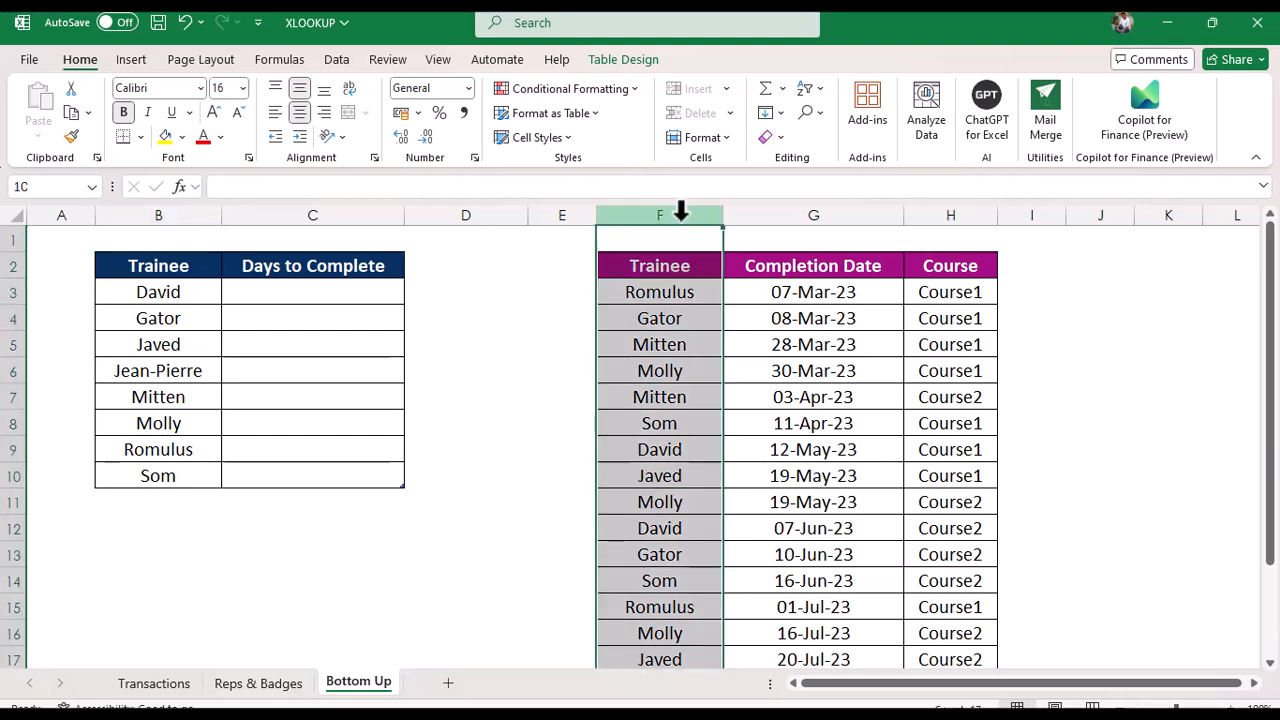
{"action": "left_click", "coordinate": [822, 213]}
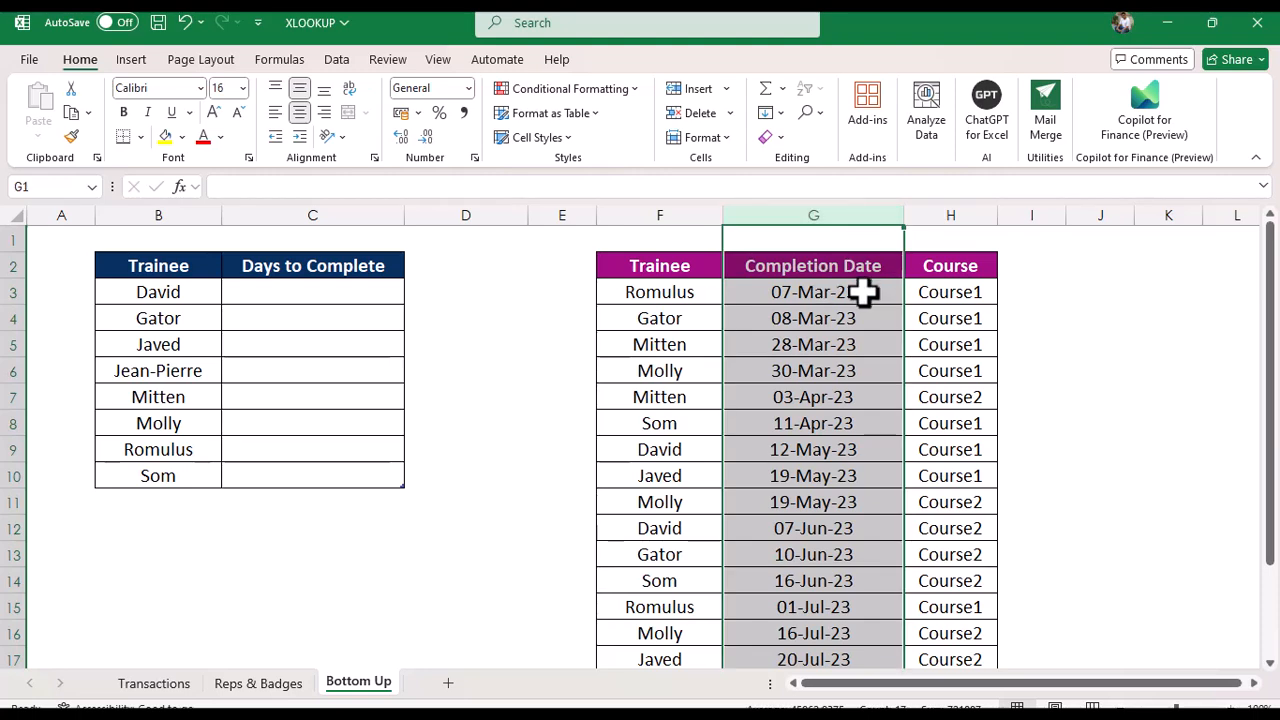
{"action": "left_click", "coordinate": [960, 210]}
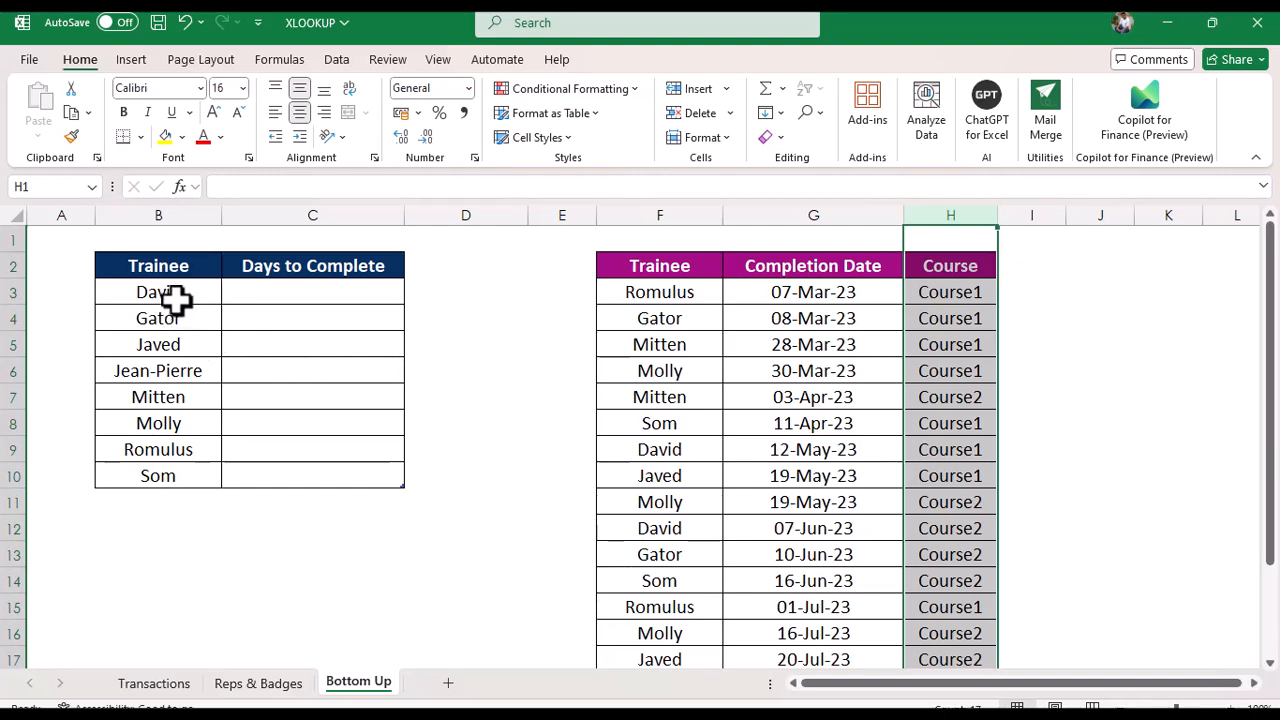
{"action": "left_click", "coordinate": [175, 297]}
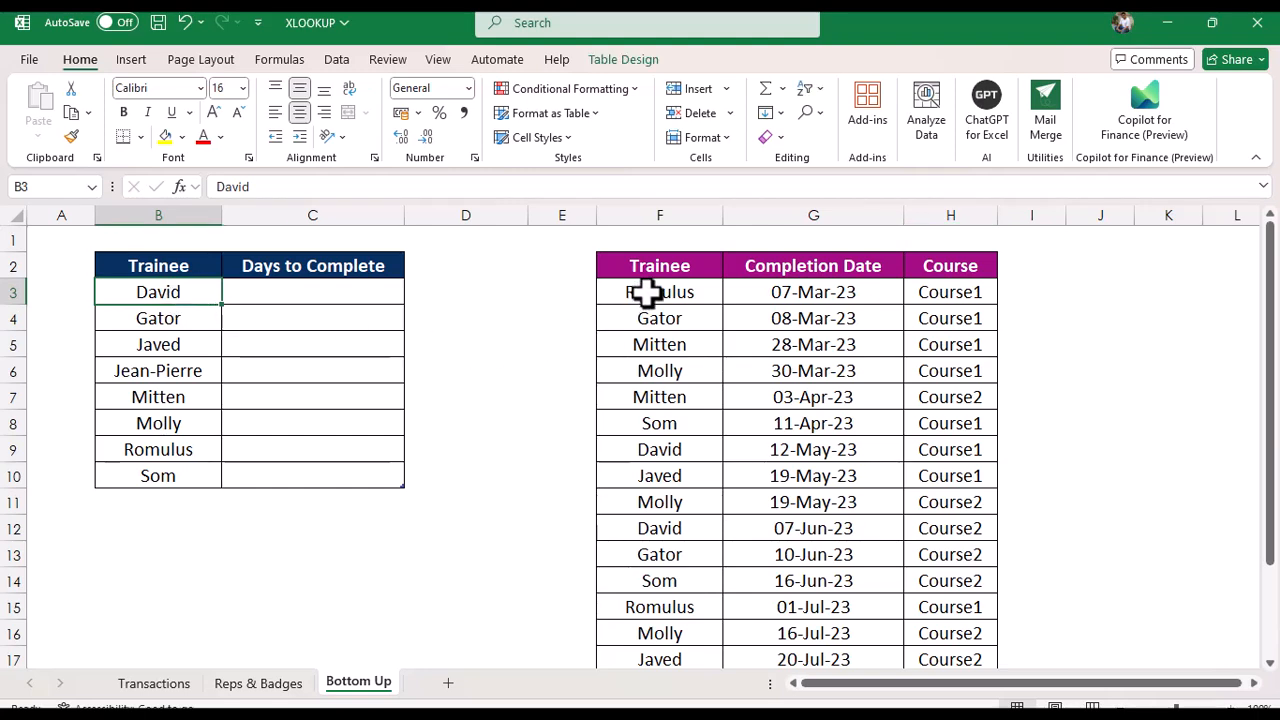
{"action": "left_click", "coordinate": [655, 449]}
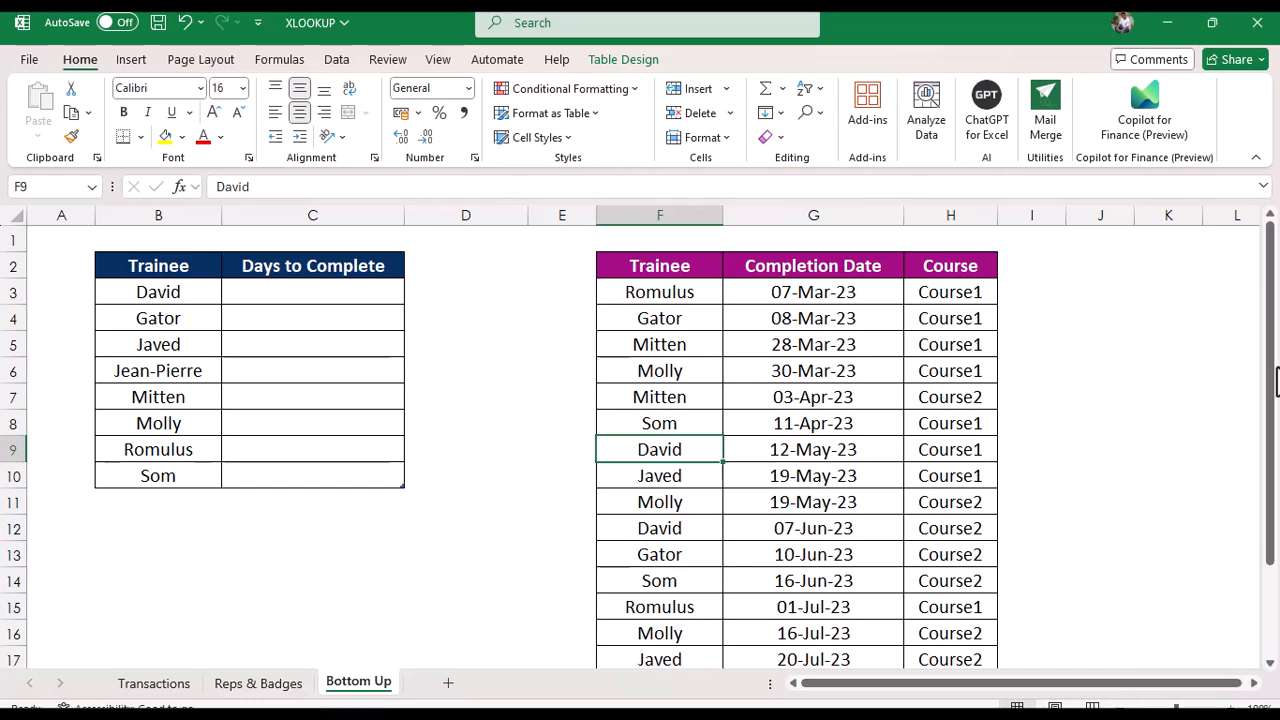
{"action": "left_click_drag", "start_coordinate": [1276, 385], "coordinate": [1276, 440]}
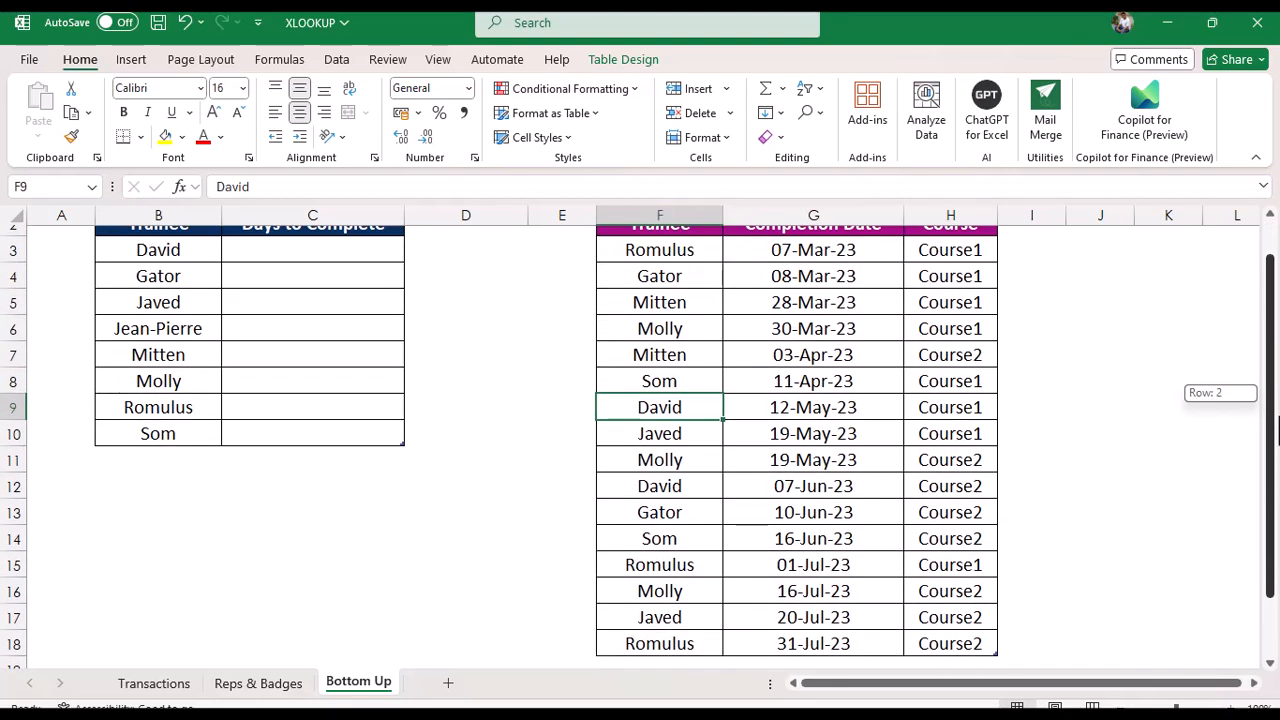
{"action": "left_click_drag", "start_coordinate": [1276, 395], "coordinate": [1276, 390]}
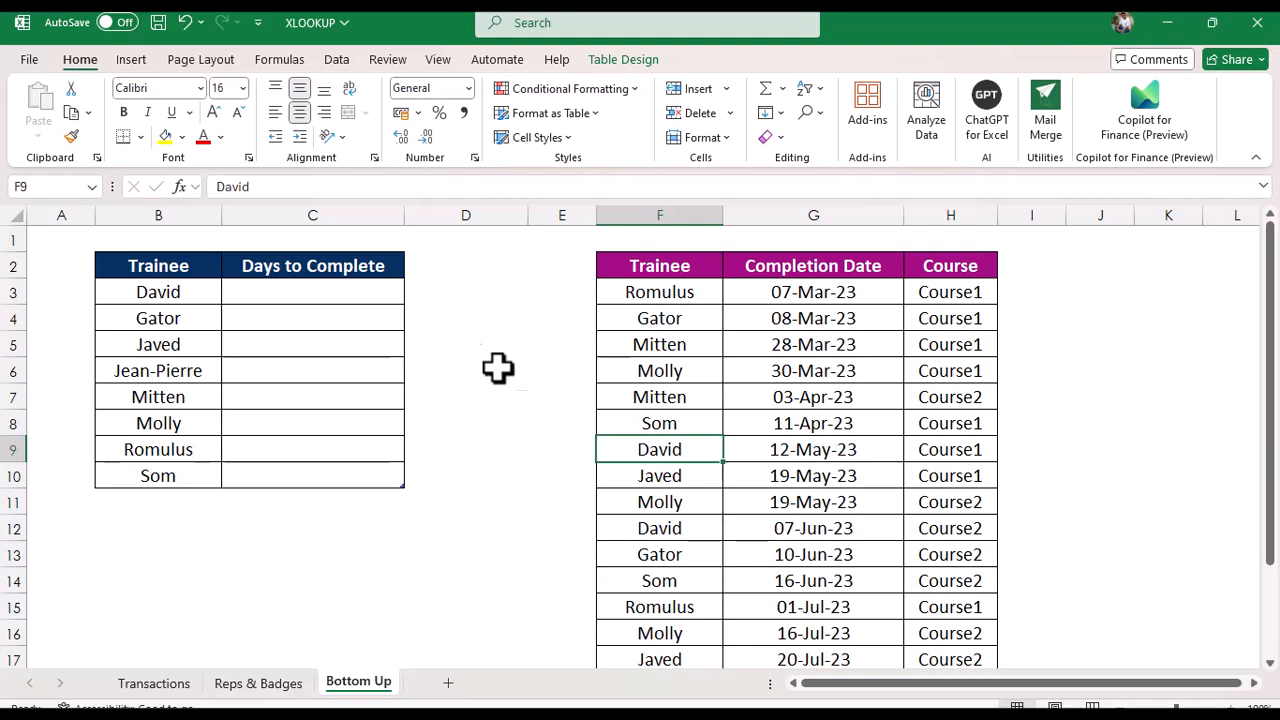
Step: Compare the Course1 and Course2 completion dates of the trainee in row 4 with the blank Days to Complete cells
{"action": "left_click", "coordinate": [337, 294]}
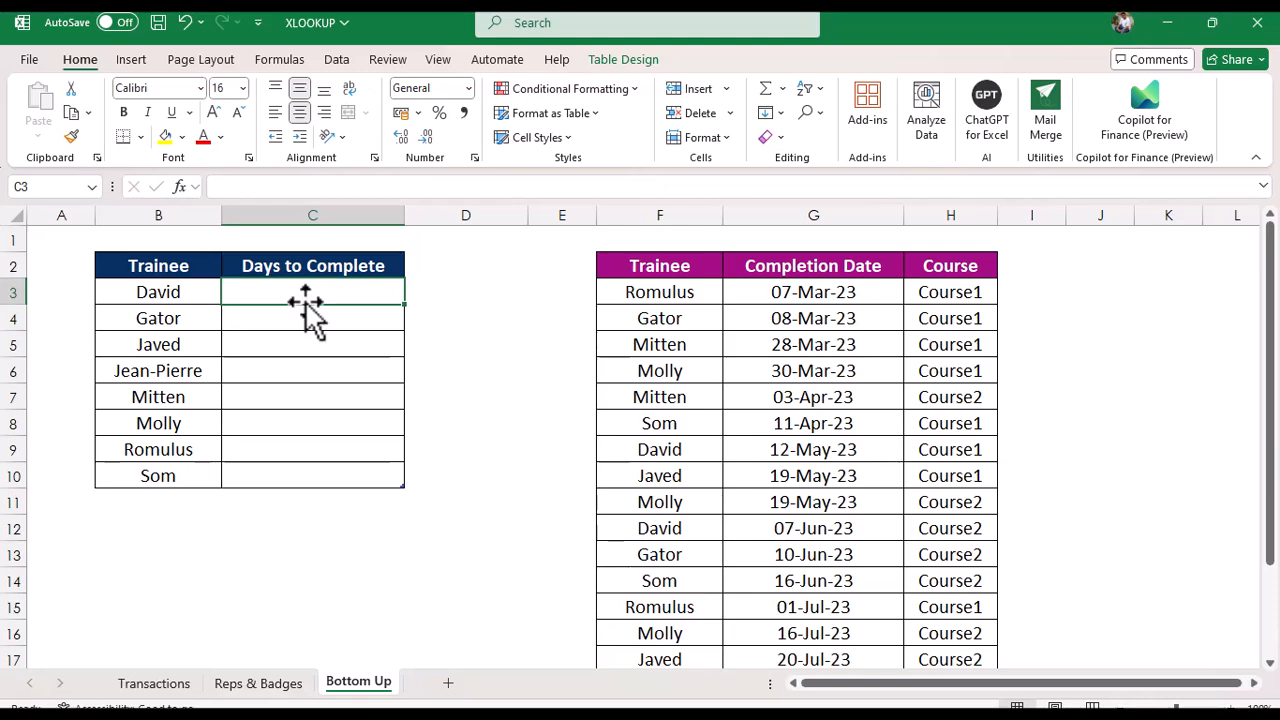
{"action": "left_click", "coordinate": [178, 320]}
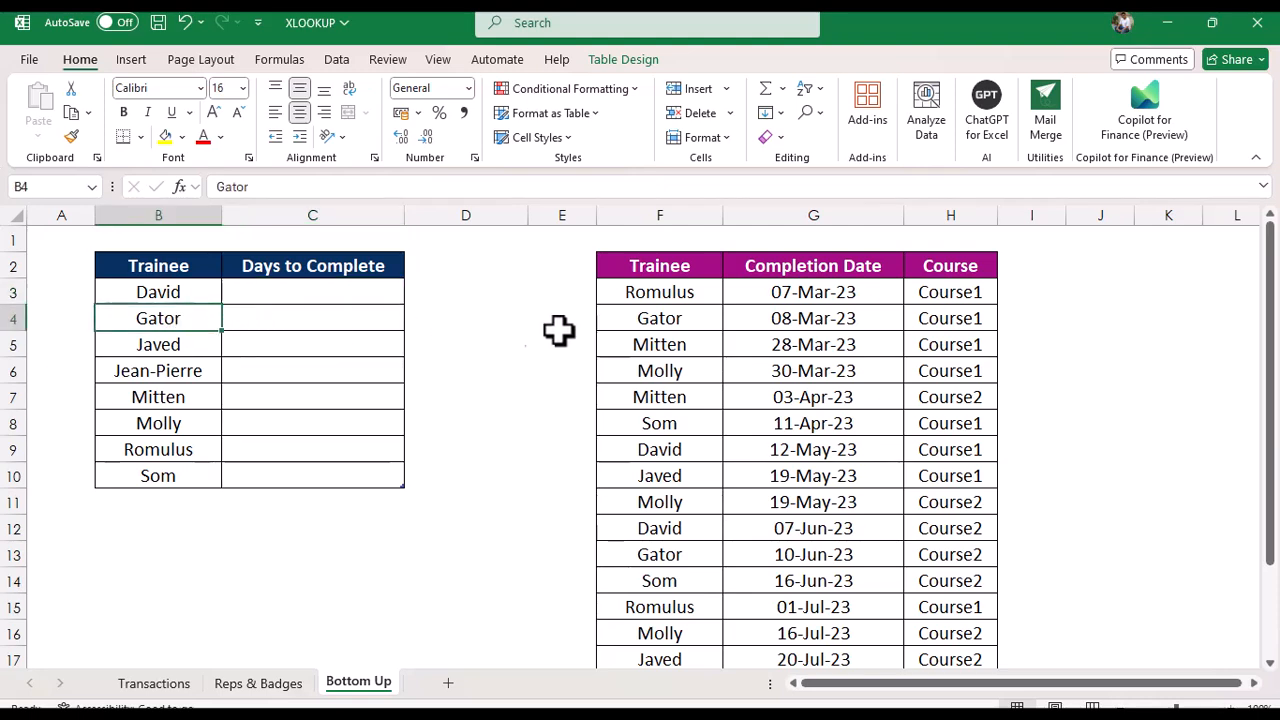
{"action": "left_click", "coordinate": [662, 316]}
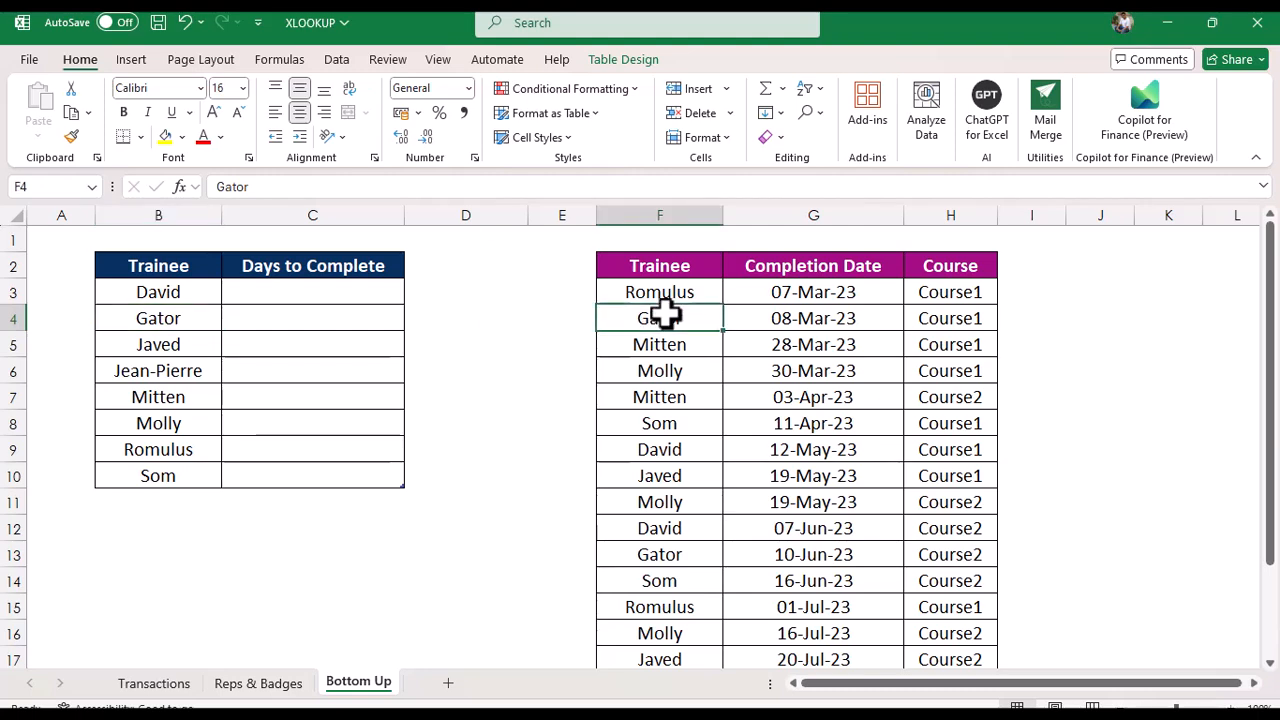
{"action": "left_click", "coordinate": [948, 318]}
{"action": "left_click", "coordinate": [860, 322]}
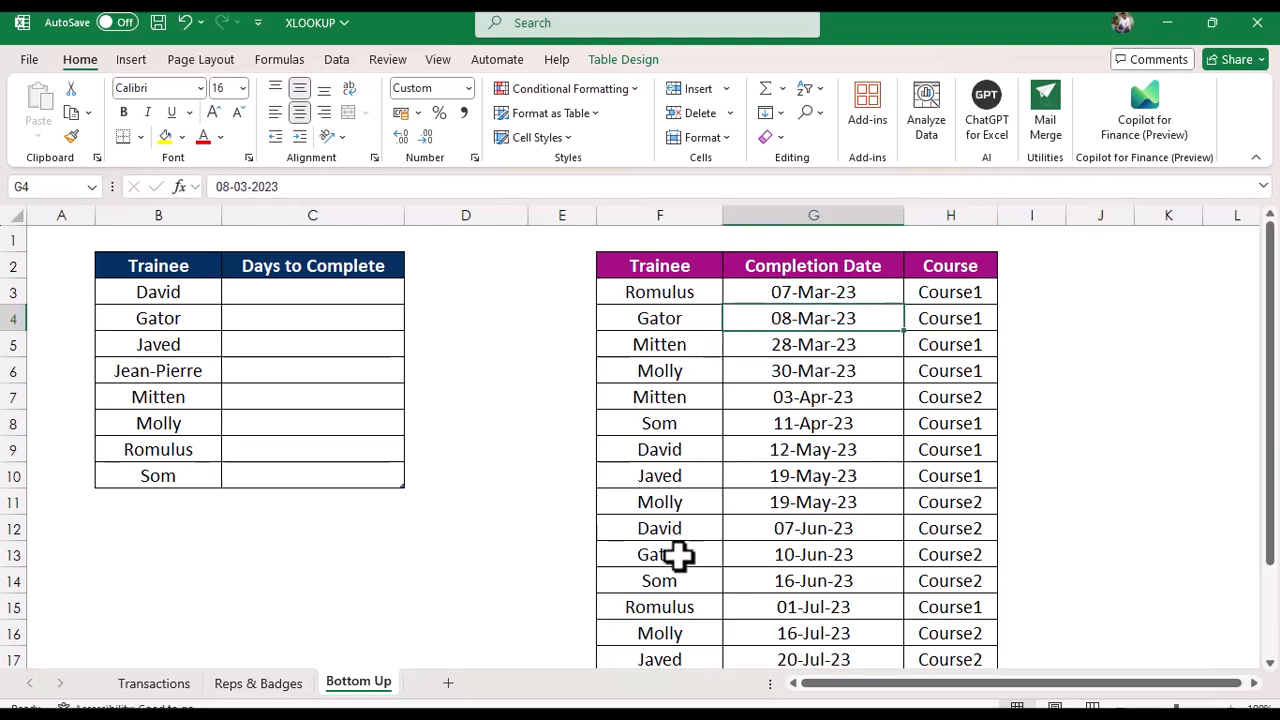
{"action": "left_click", "coordinate": [813, 557]}
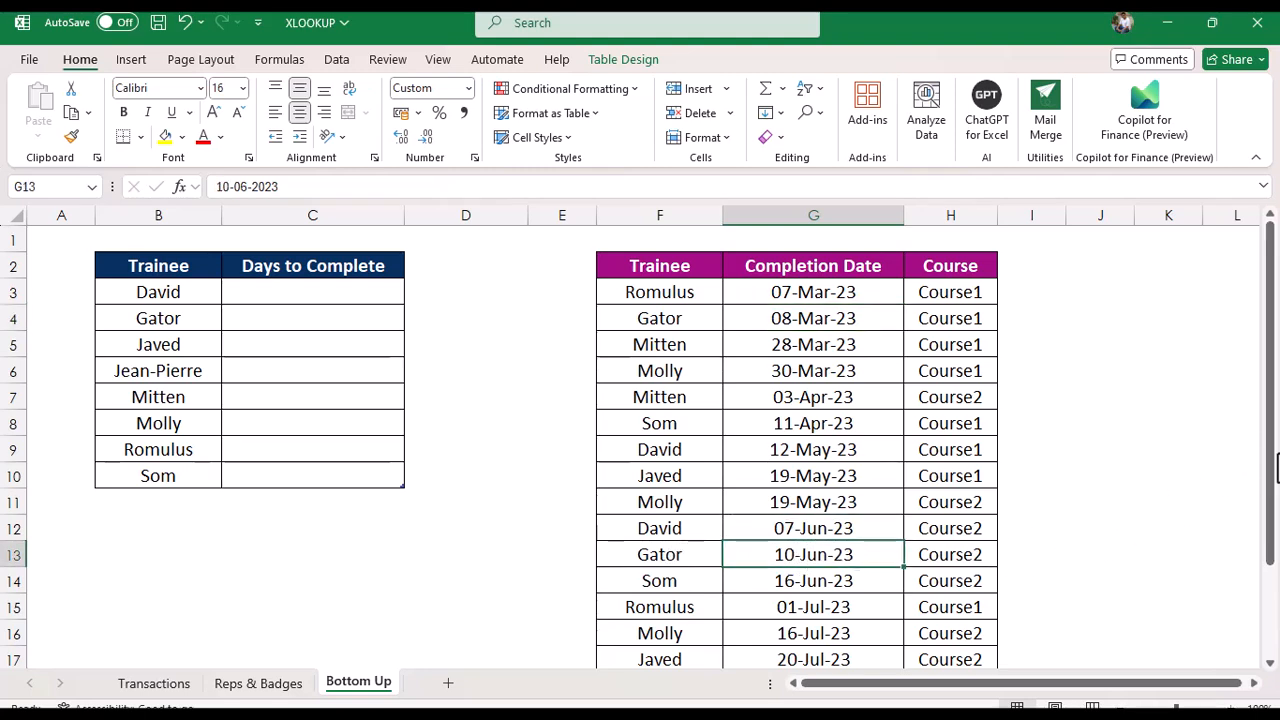
{"action": "mouse_move", "coordinate": [1274, 505]}
{"action": "left_mouse_down"}
{"action": "mouse_move", "coordinate": [1274, 557]}
{"action": "mouse_move", "coordinate": [1272, 500]}
{"action": "left_mouse_up"}
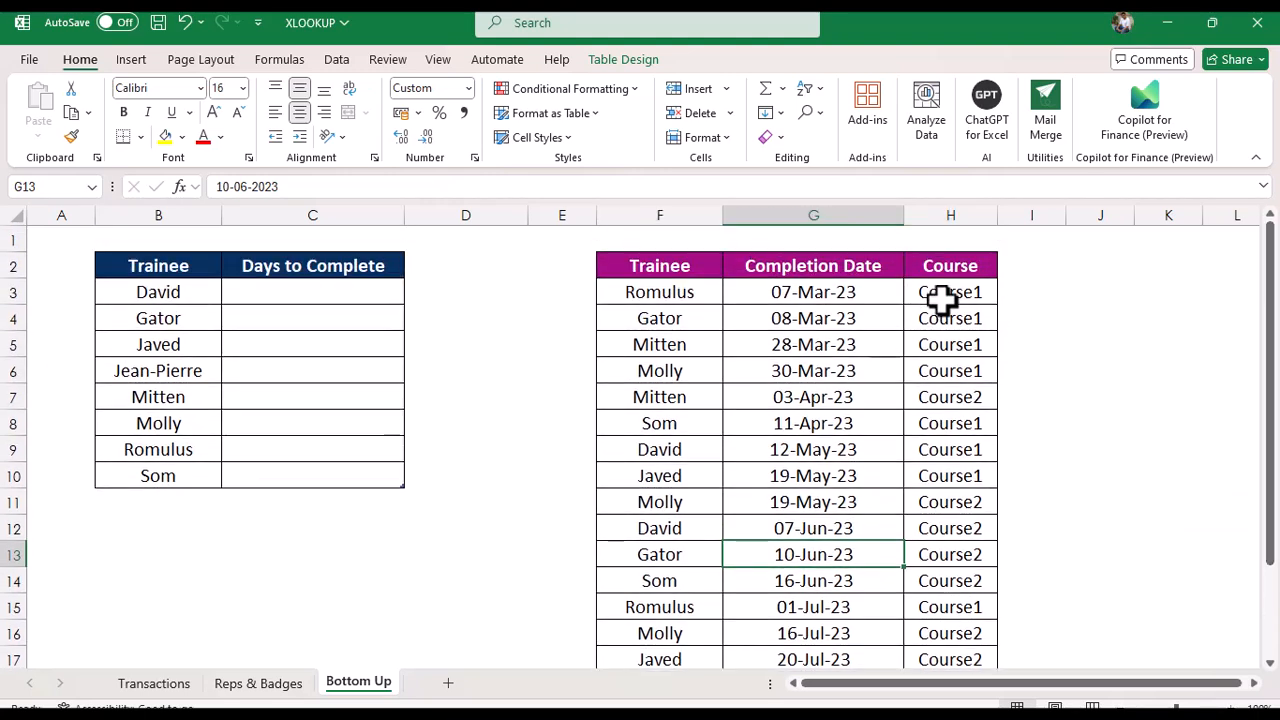
{"action": "left_click", "coordinate": [294, 317]}
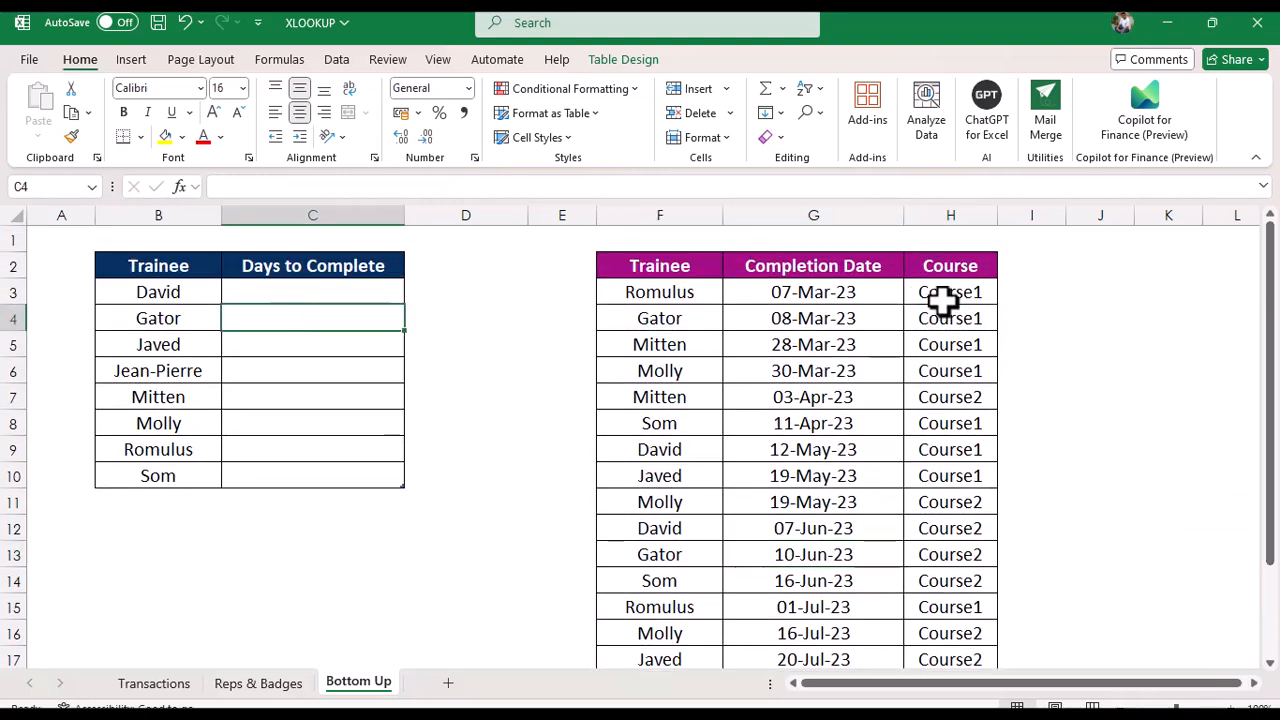
{"action": "left_click", "coordinate": [802, 320]}
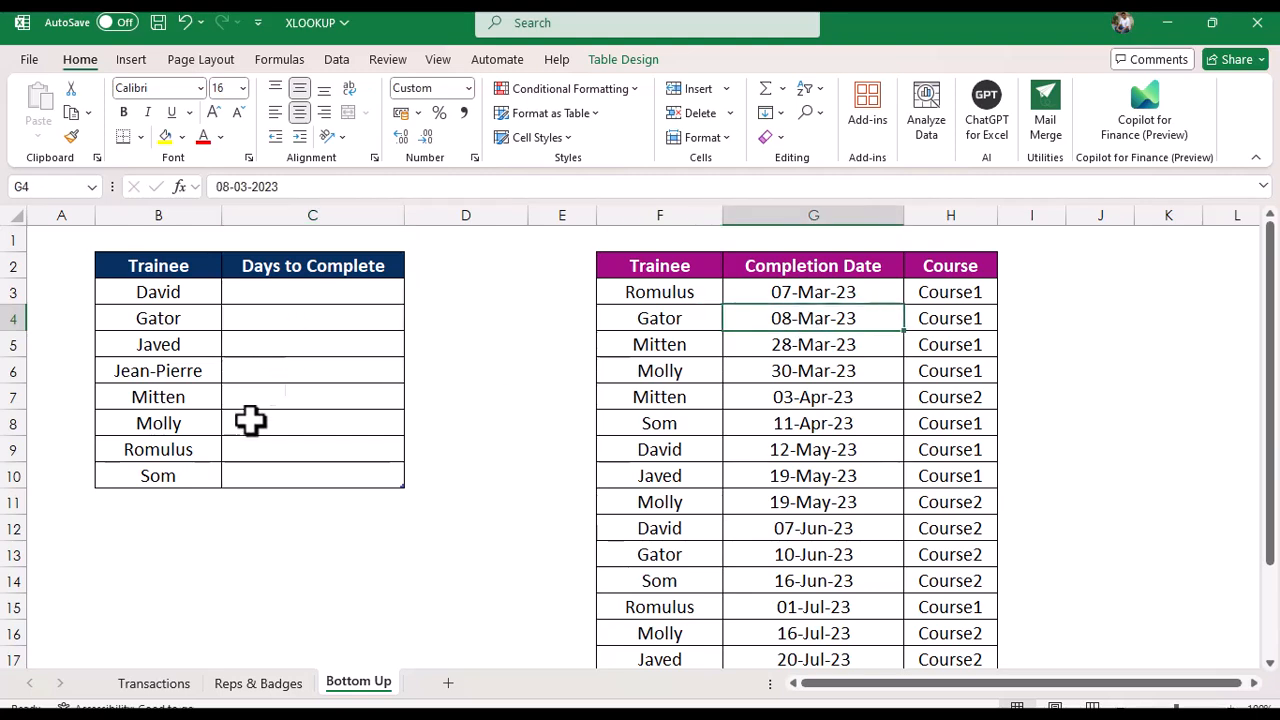
{"action": "left_click", "coordinate": [170, 423]}
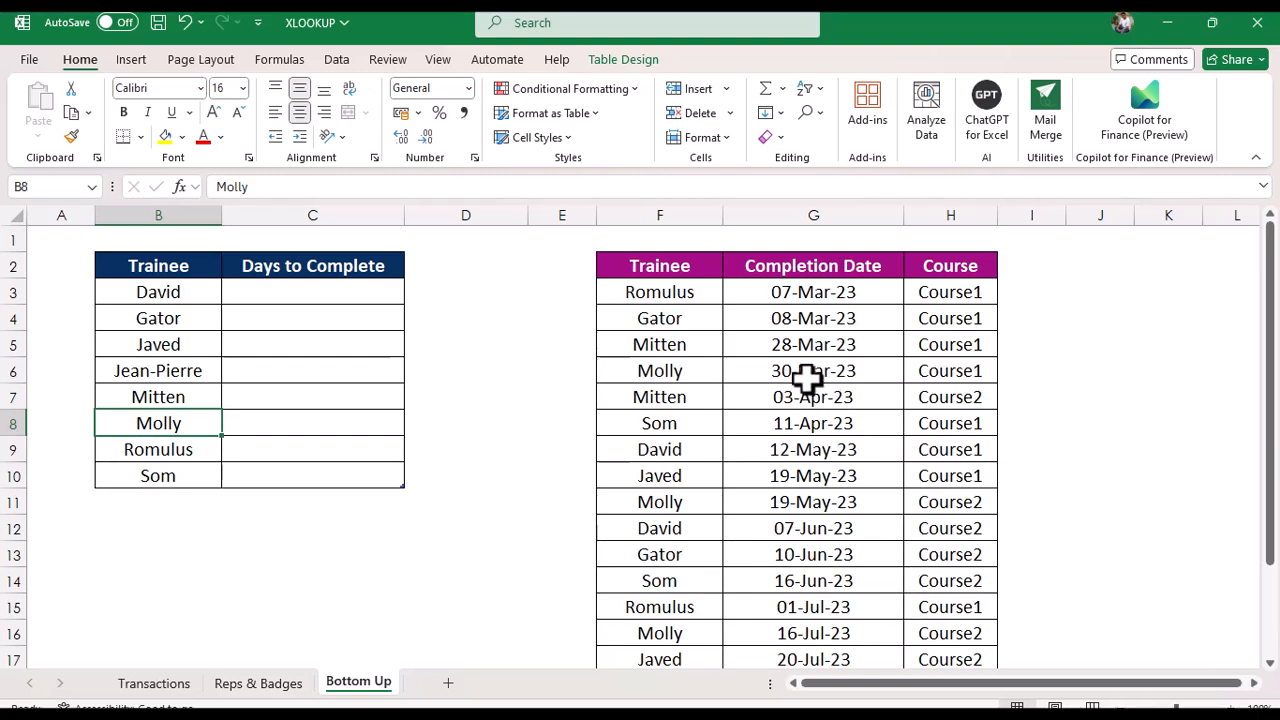
{"action": "left_click", "coordinate": [247, 293]}
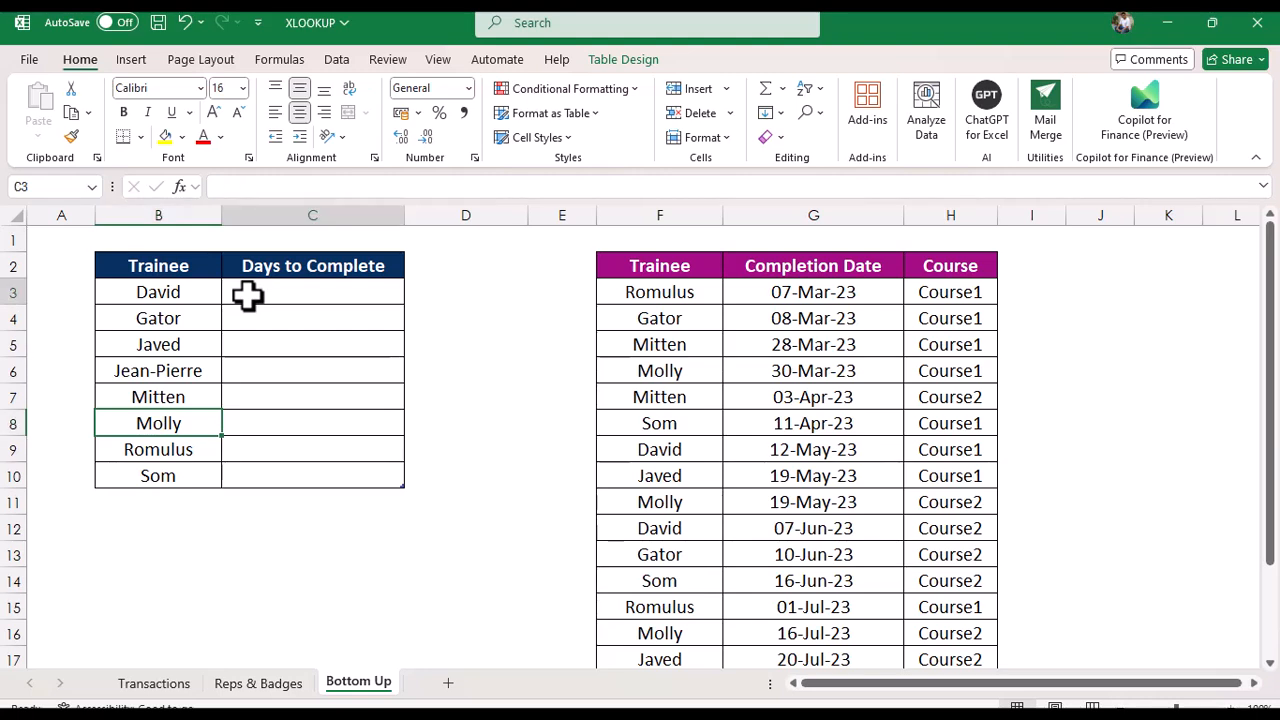
{"action": "type", "text": "="}
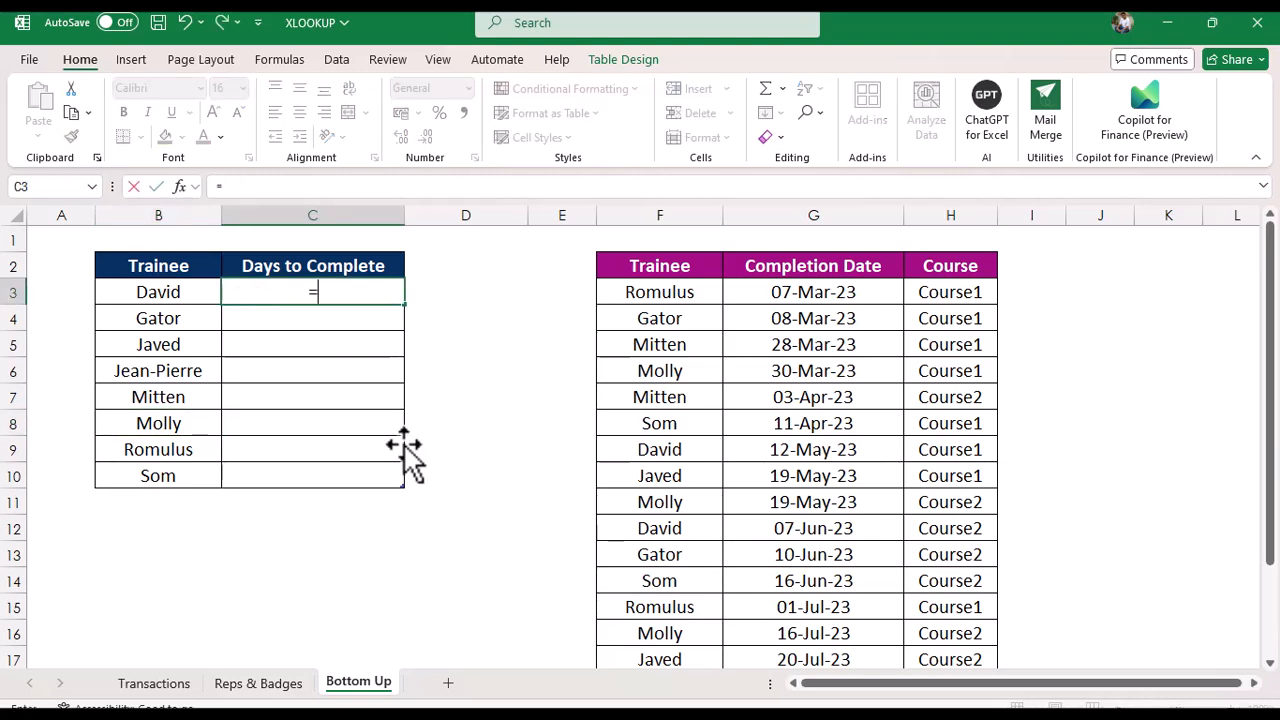
{"action": "type", "text": "x"}
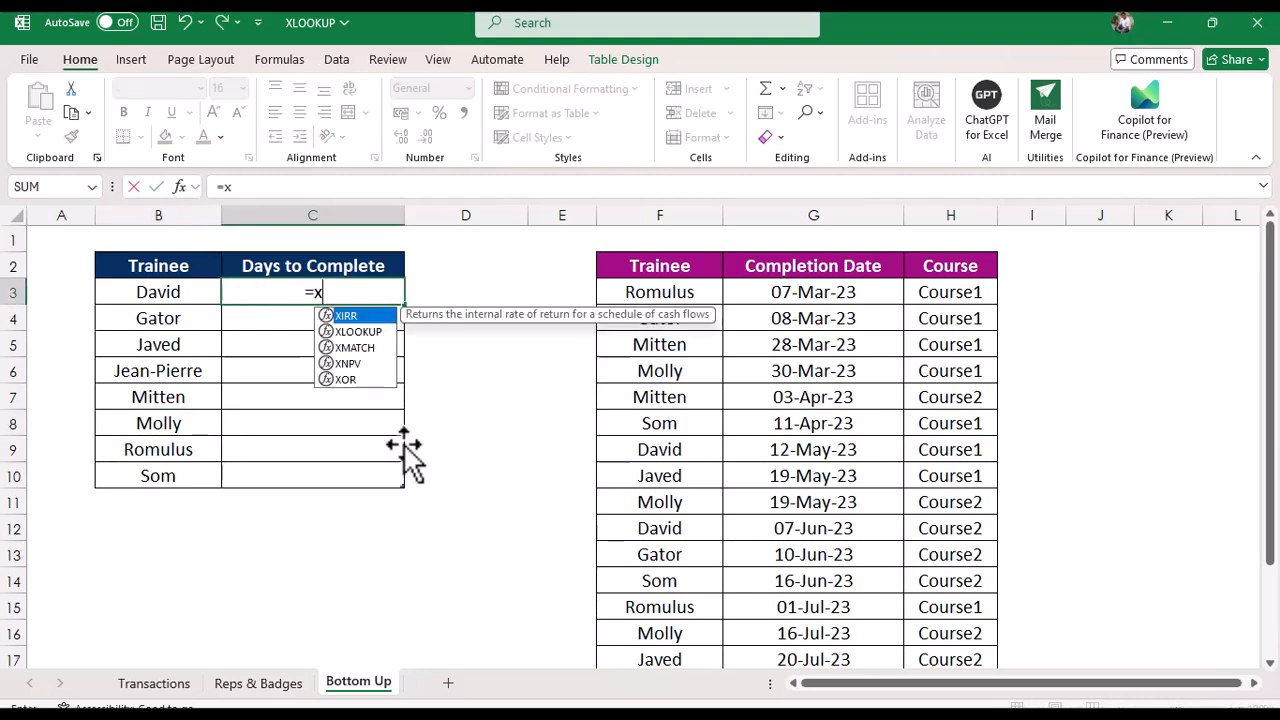
{"action": "type", "text": "looku"}
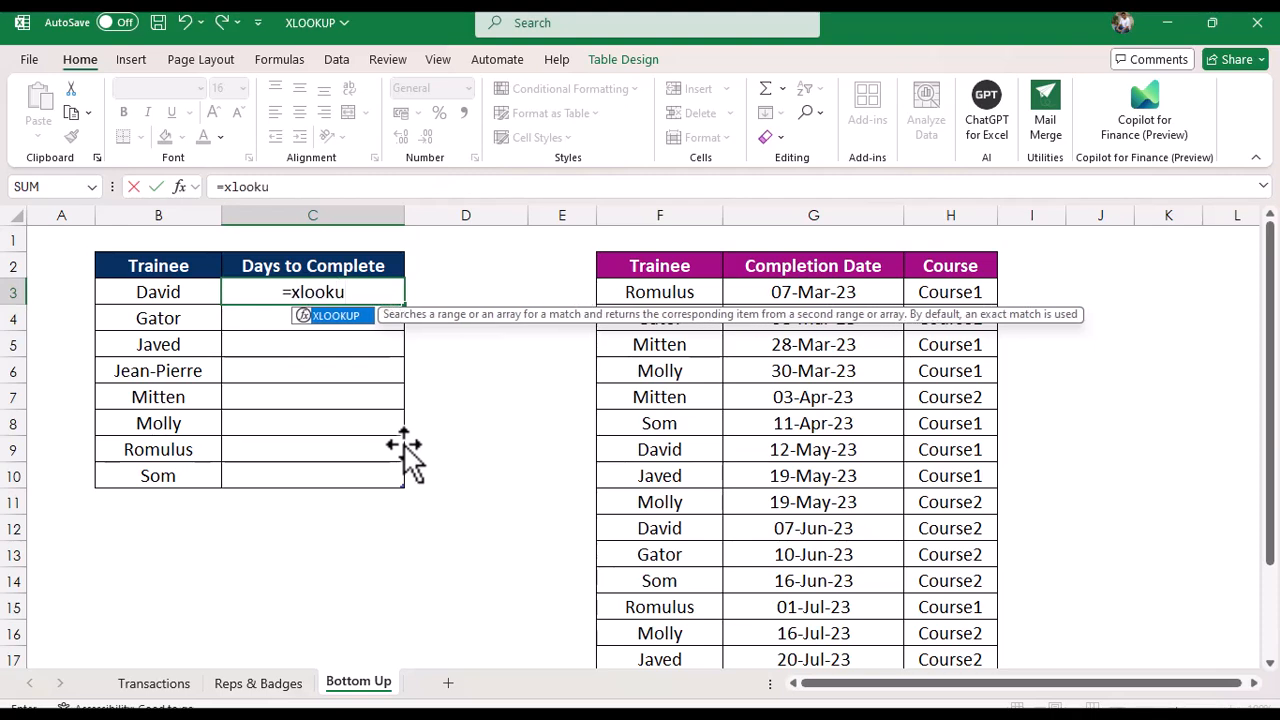
{"action": "type", "text": "p("}
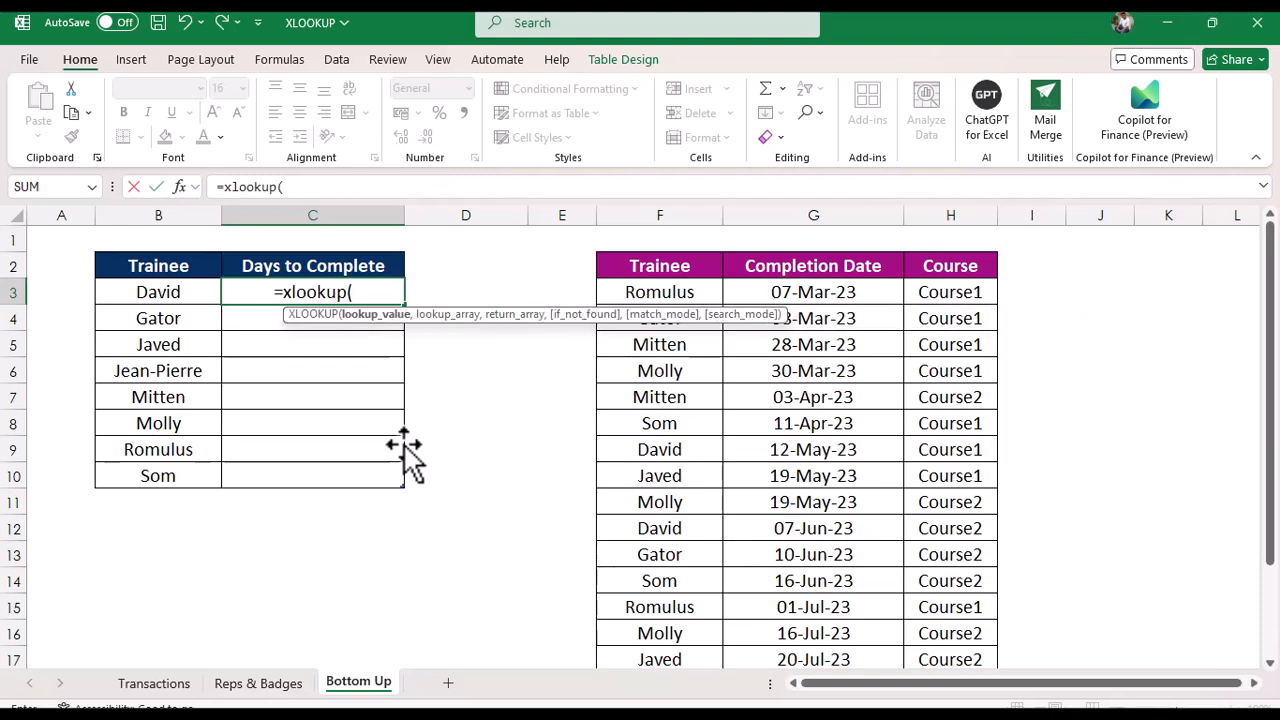
{"action": "left_click", "coordinate": [190, 291]}
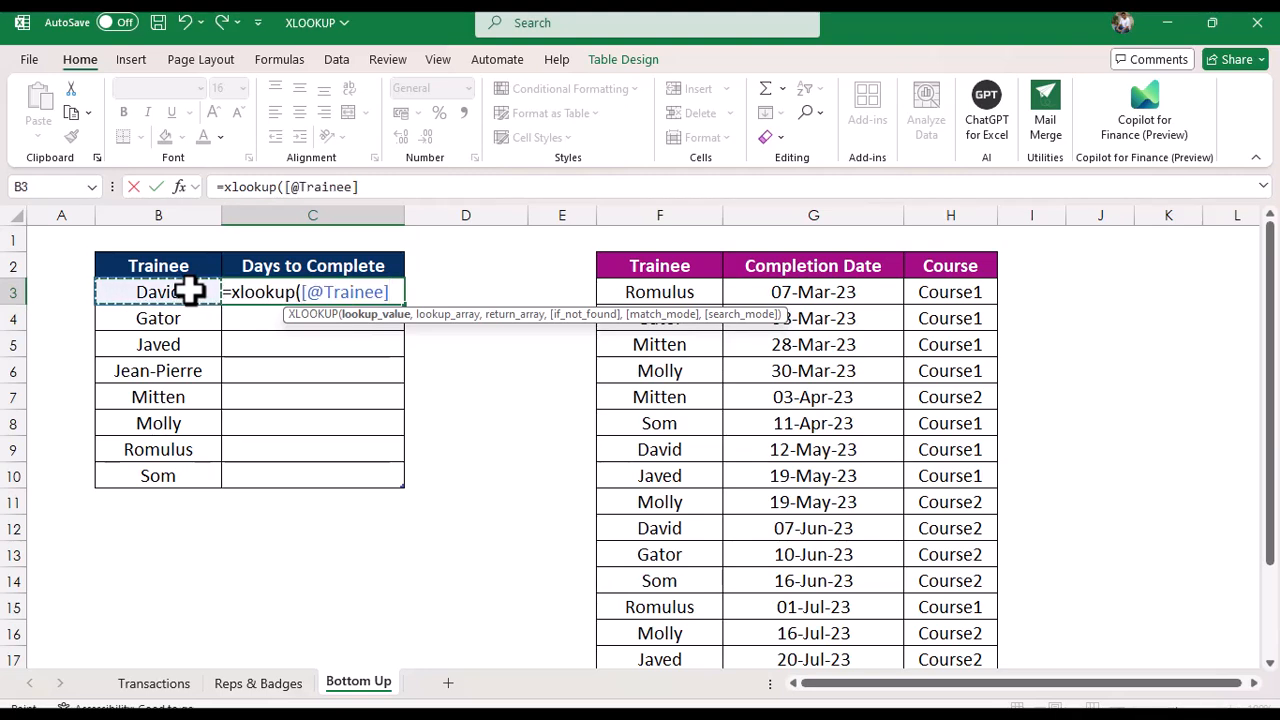
{"action": "type", "text": ","}
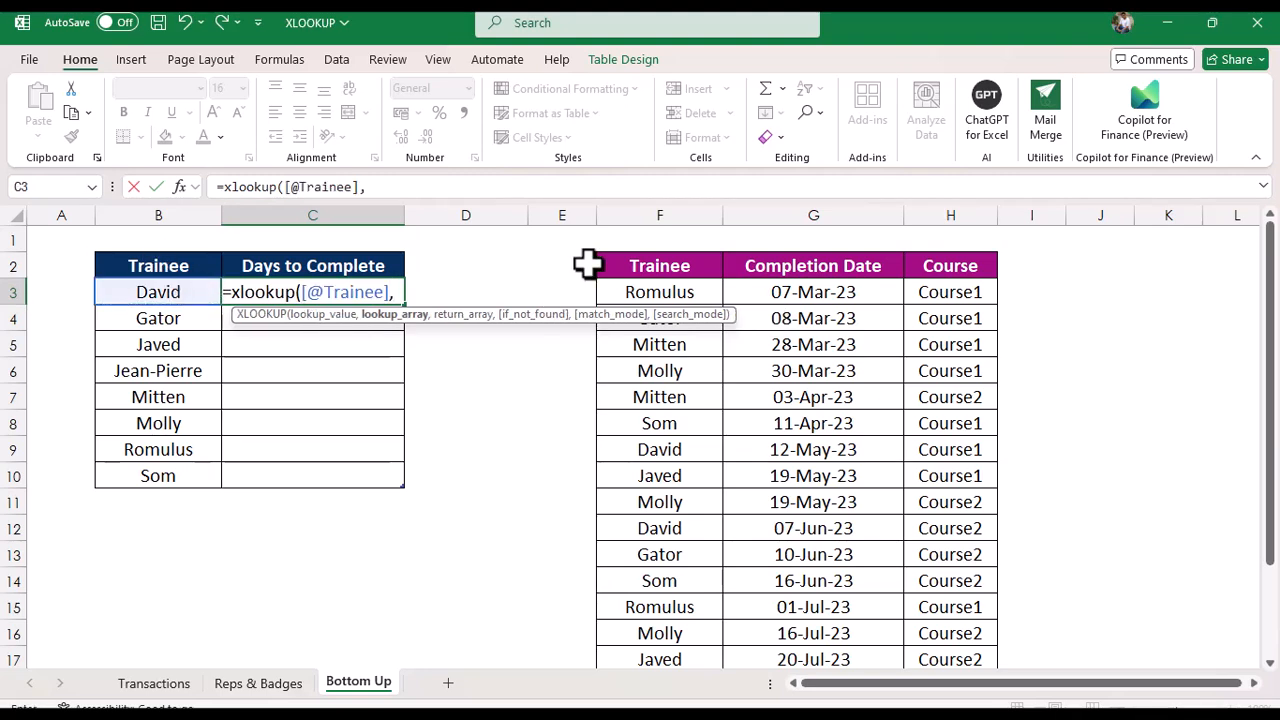
Step: Set the formula's lookup array to Table6[Trainee] and its return array to Table6[Completion Date]
{"action": "left_click", "coordinate": [687, 245]}
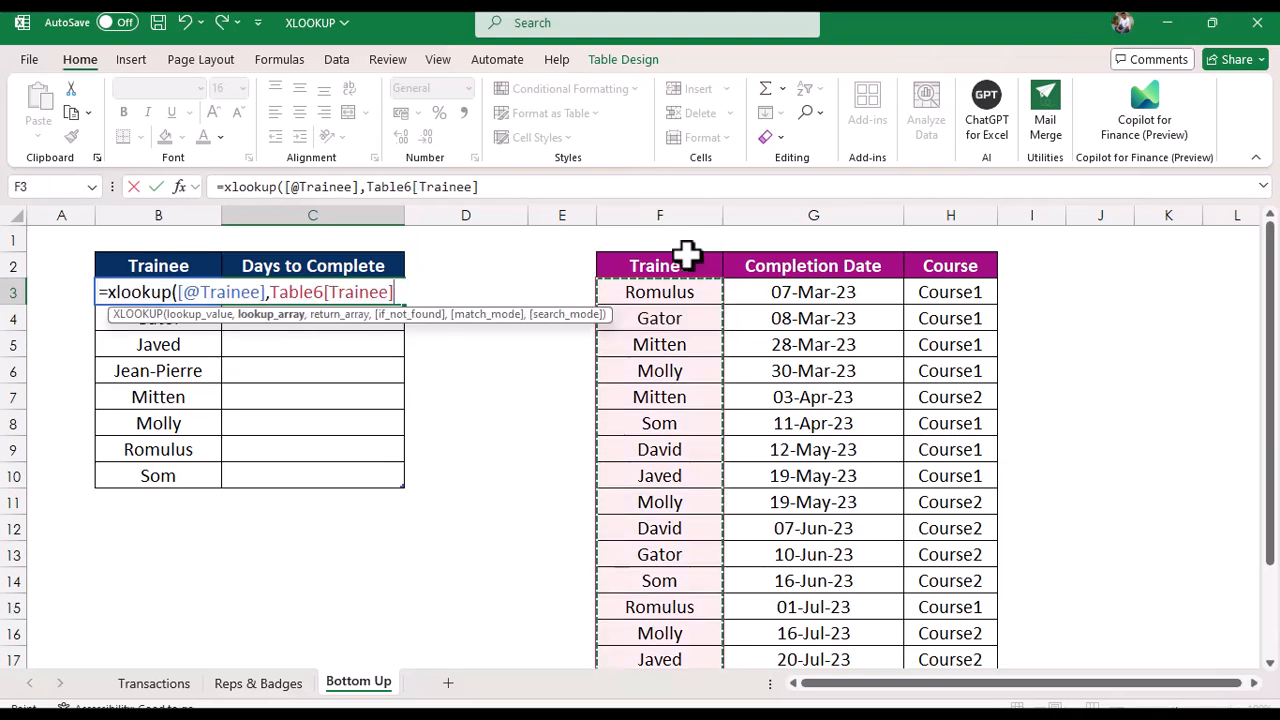
{"action": "type", "text": ","}
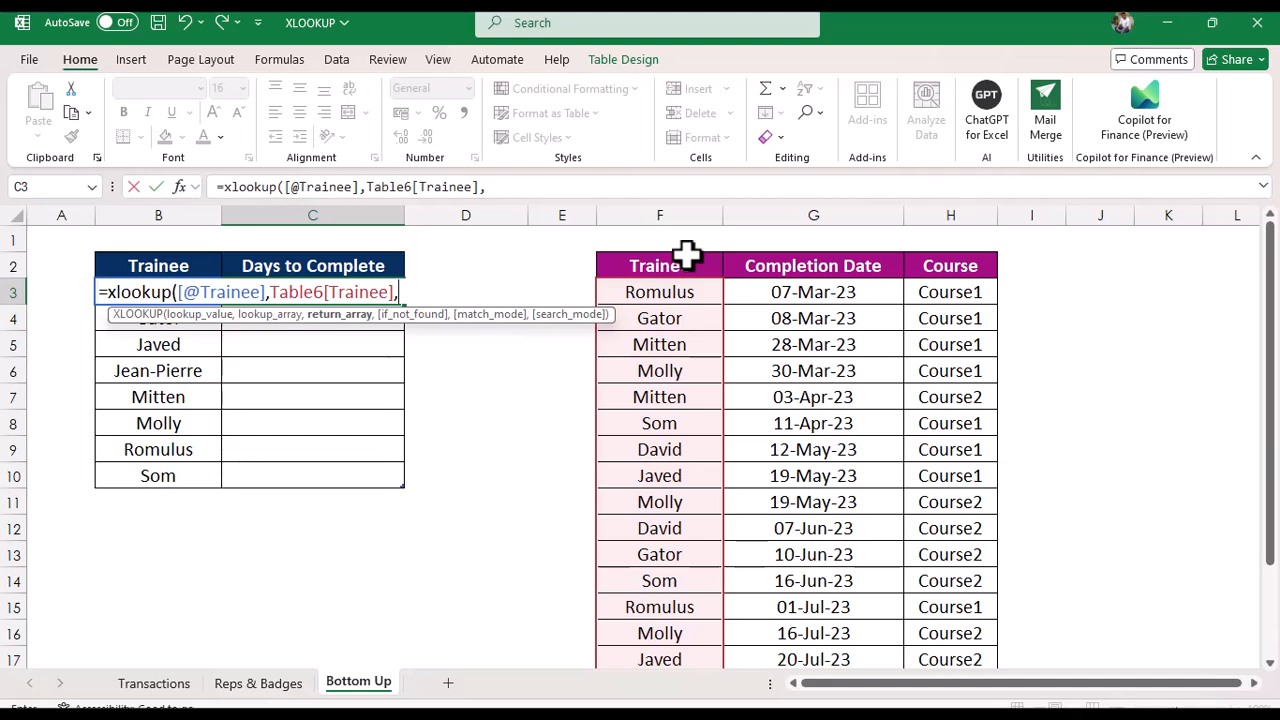
{"action": "left_click", "coordinate": [838, 243]}
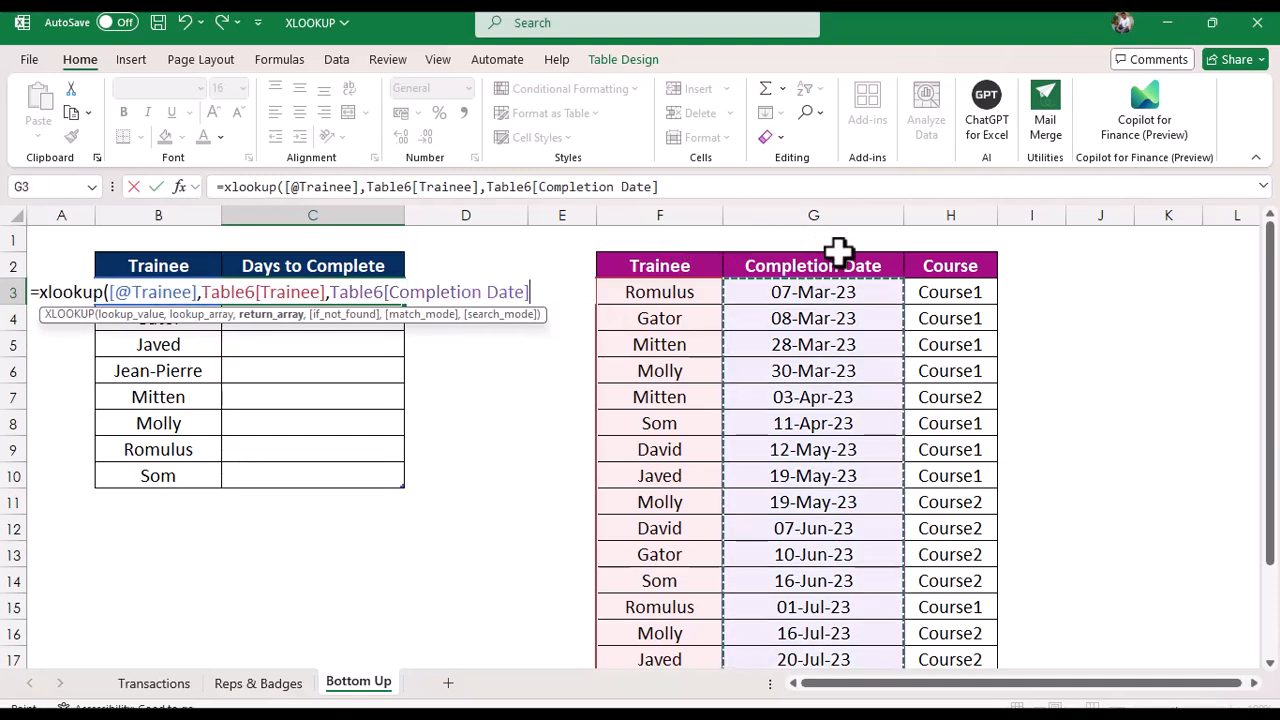
Step: Finish the XLOOKUP in C3 with " " as the if-not-found value, match mode 0 (exact match) and search mode 1 (first-to-last)
{"action": "type", "text": ","}
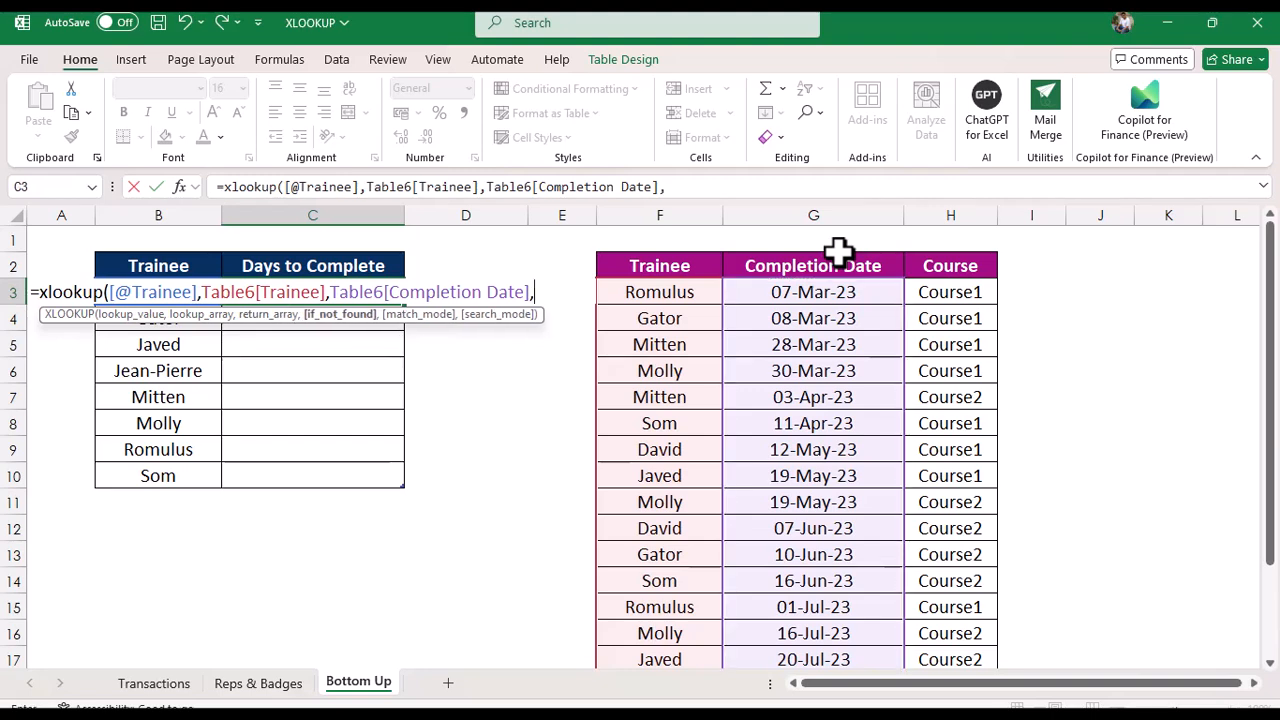
{"action": "type", "text": "\" \","}
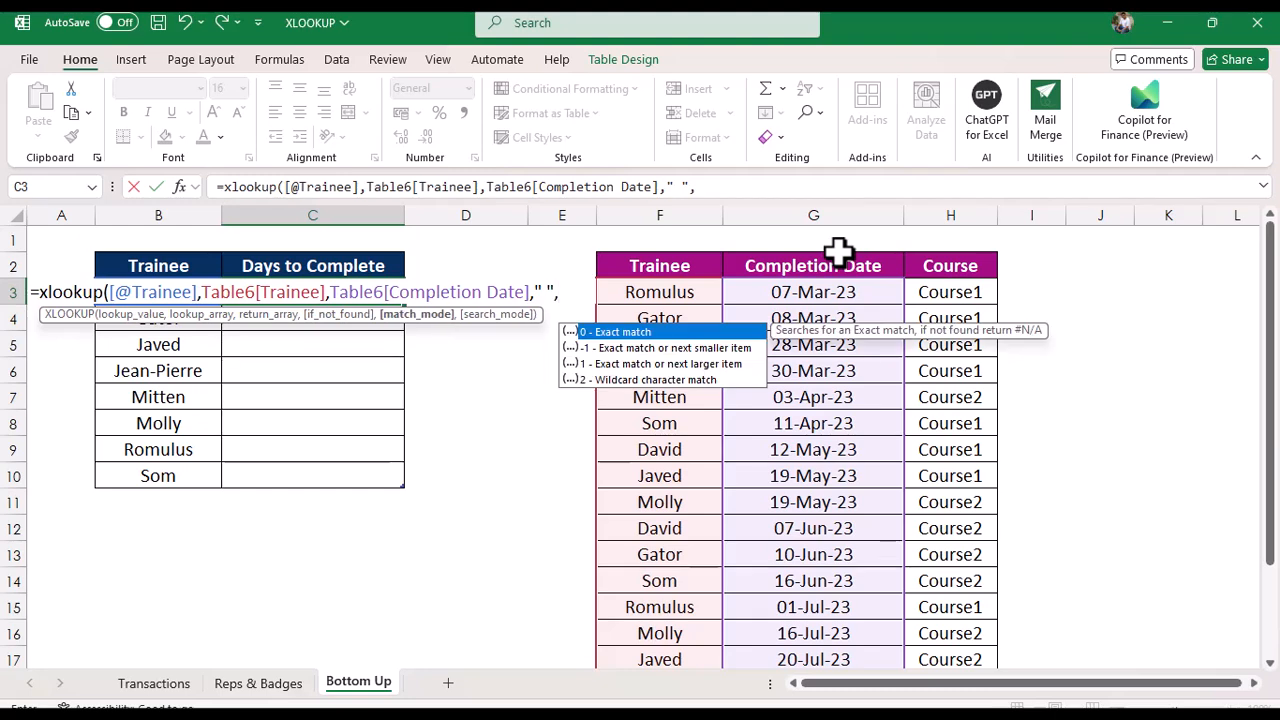
{"action": "type", "text": "0,"}
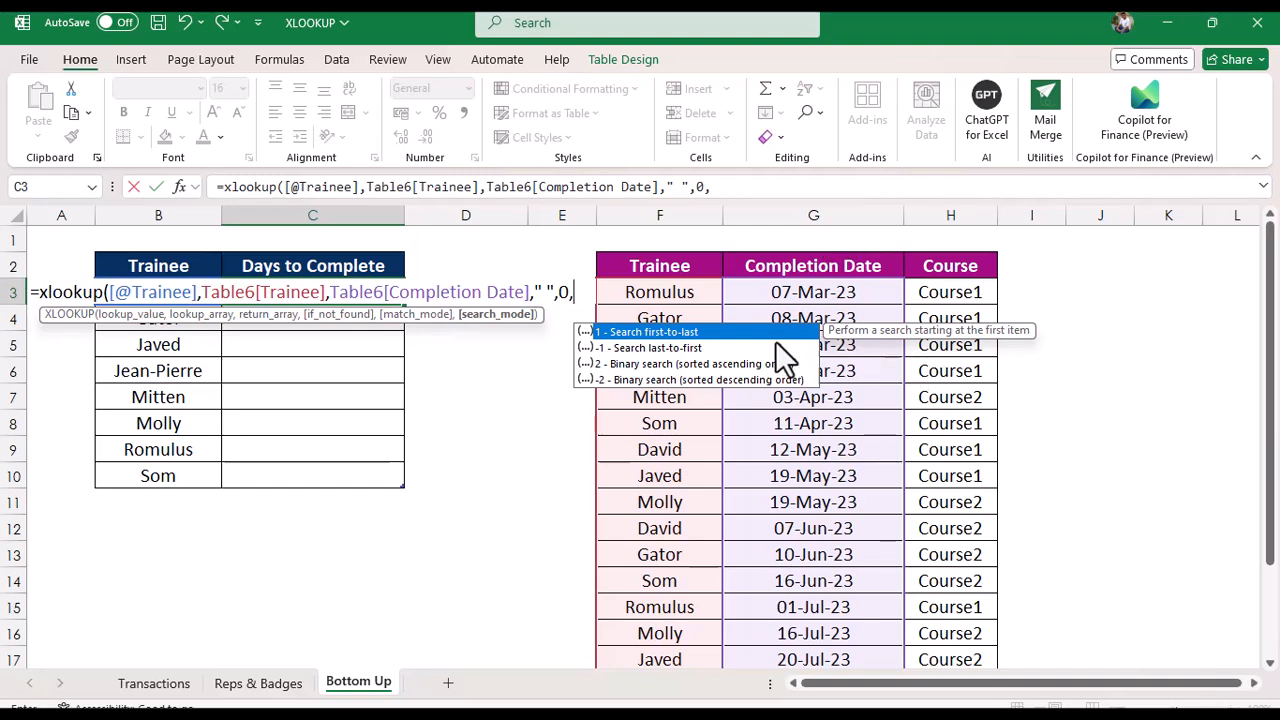
{"action": "type", "text": "1"}
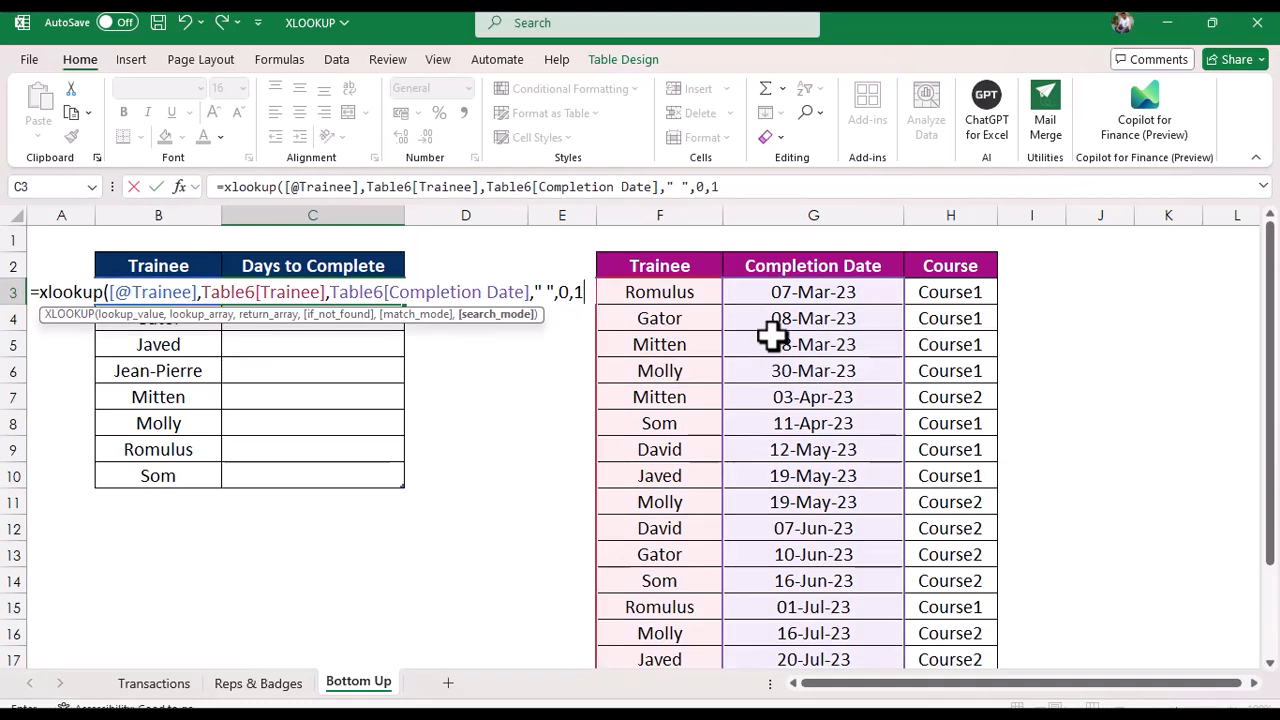
{"action": "type", "text": ")"}
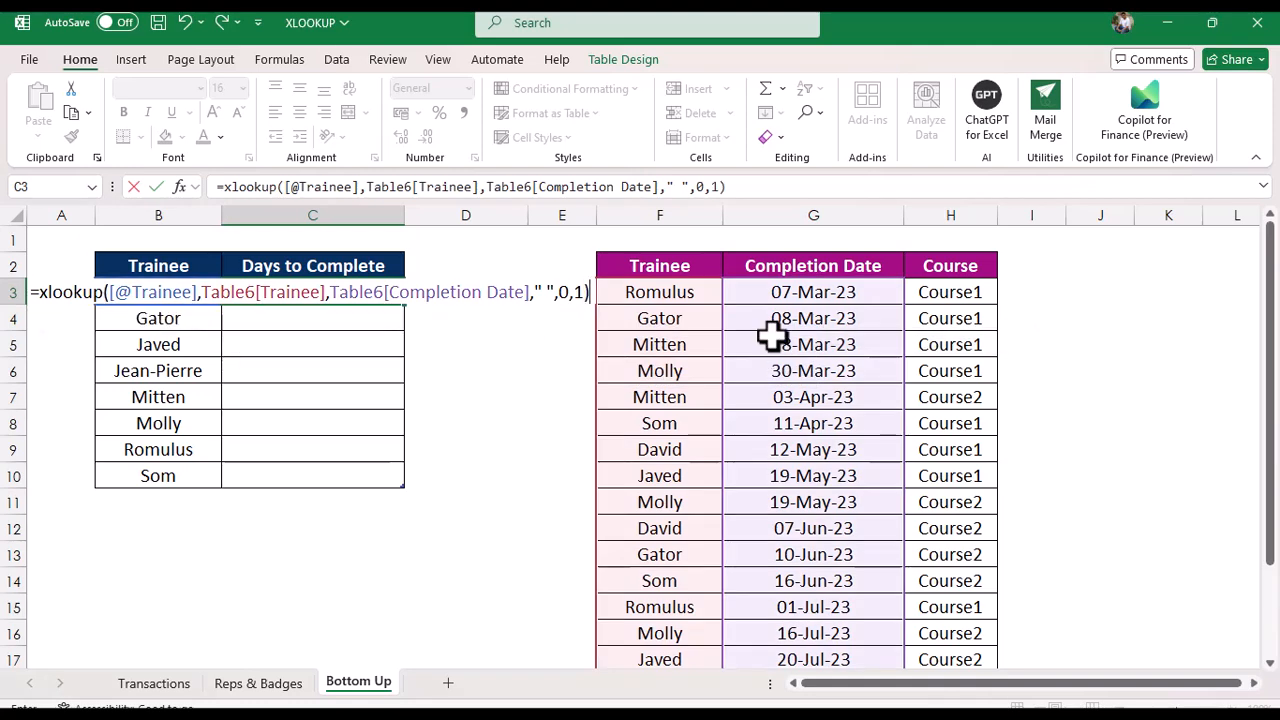
{"action": "key", "text": "Return"}
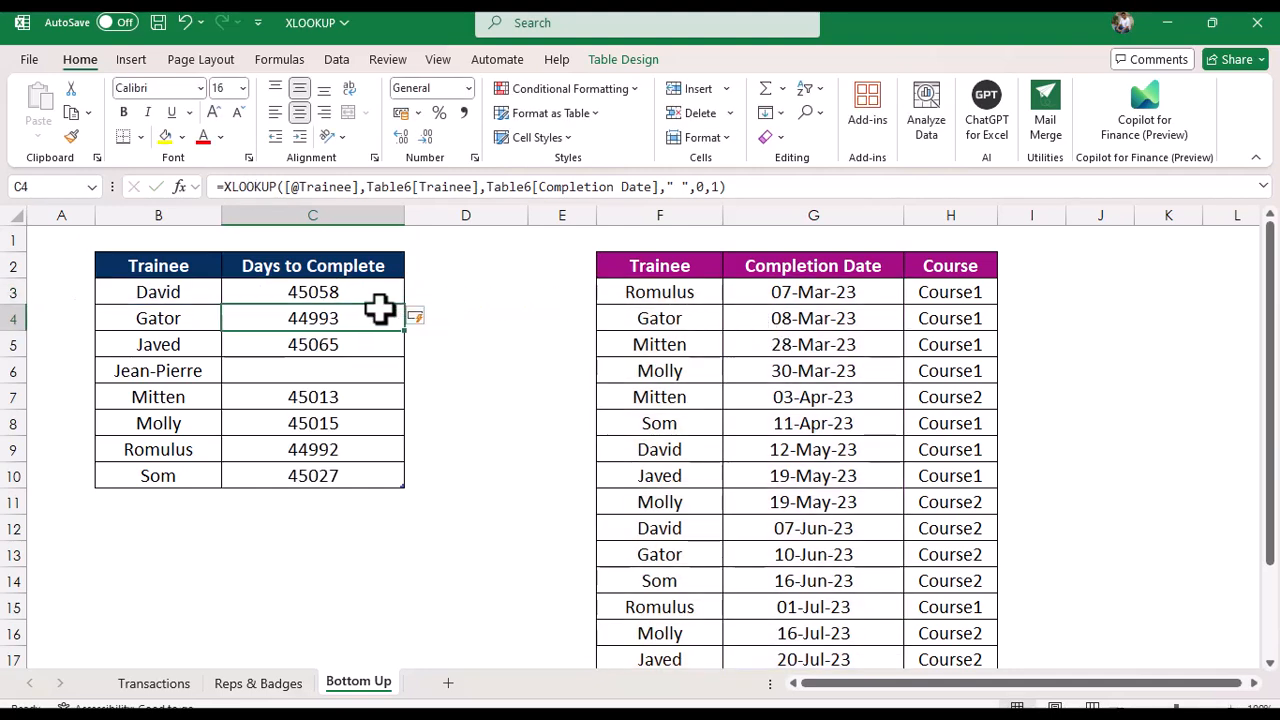
Step: Format the Days to Complete cells C3:C10 as Short Date
{"action": "left_click_drag", "start_coordinate": [329, 293], "coordinate": [322, 477]}
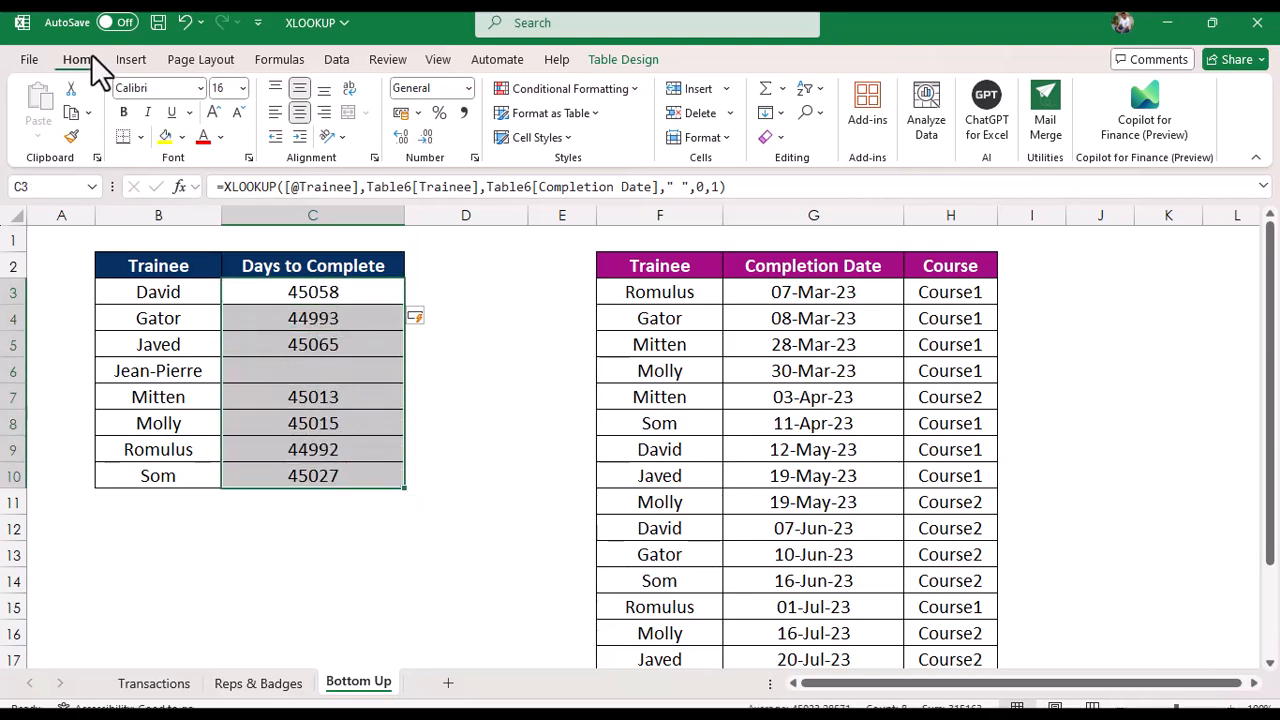
{"action": "left_click", "coordinate": [470, 88]}
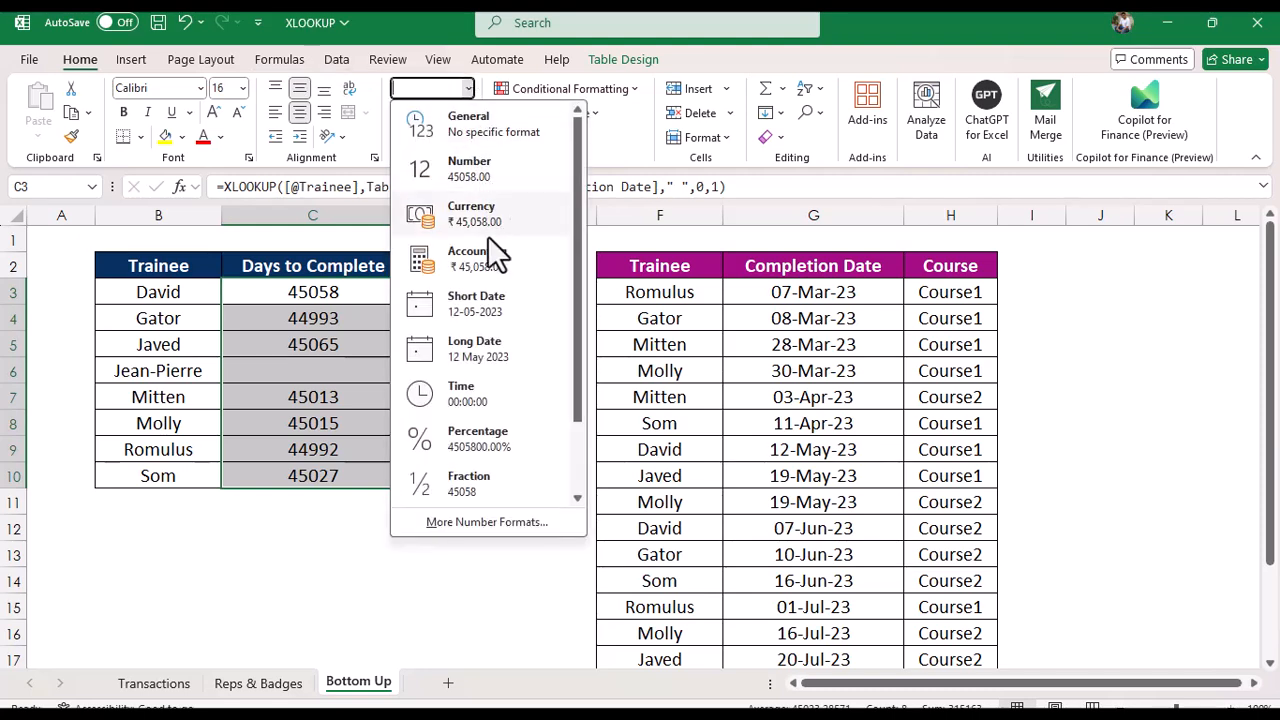
{"action": "left_click", "coordinate": [476, 305]}
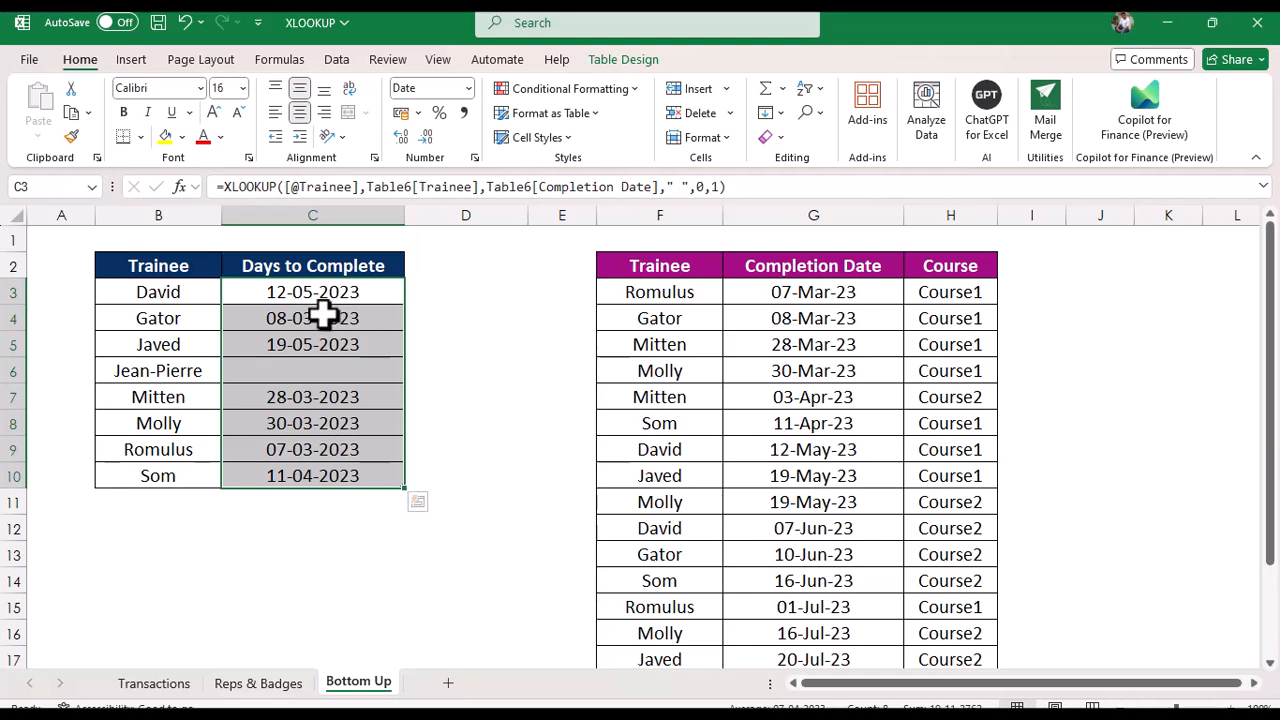
Step: Check the dates returned for the trainees in rows 3 and 4 against their entries in the Completion Date column
{"action": "left_click", "coordinate": [168, 300]}
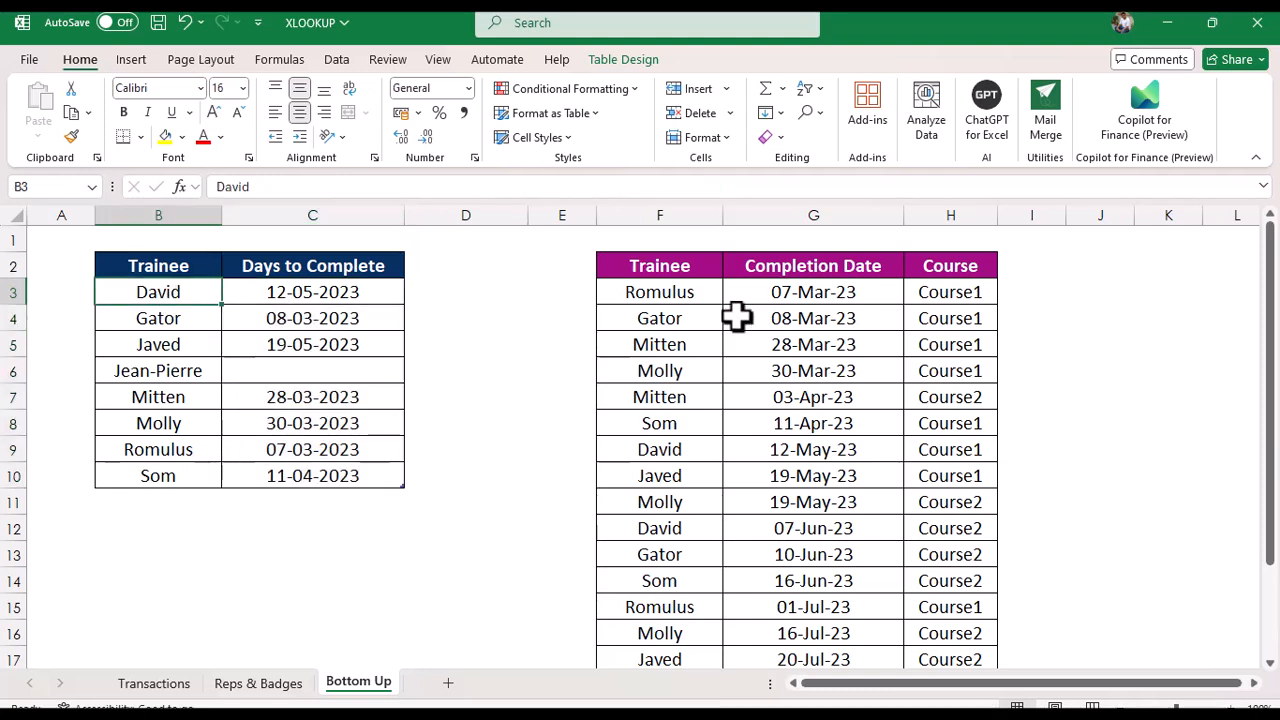
{"action": "left_click", "coordinate": [692, 451]}
{"action": "left_click", "coordinate": [812, 451]}
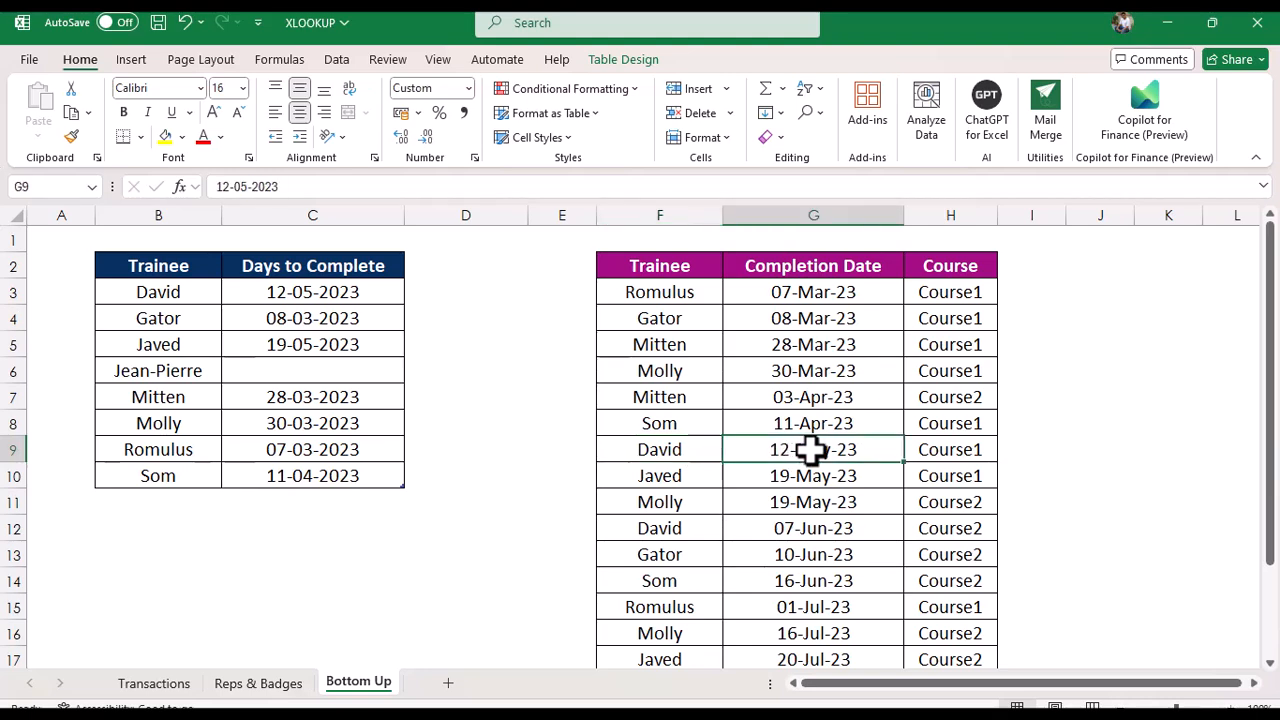
{"action": "left_click", "coordinate": [172, 322]}
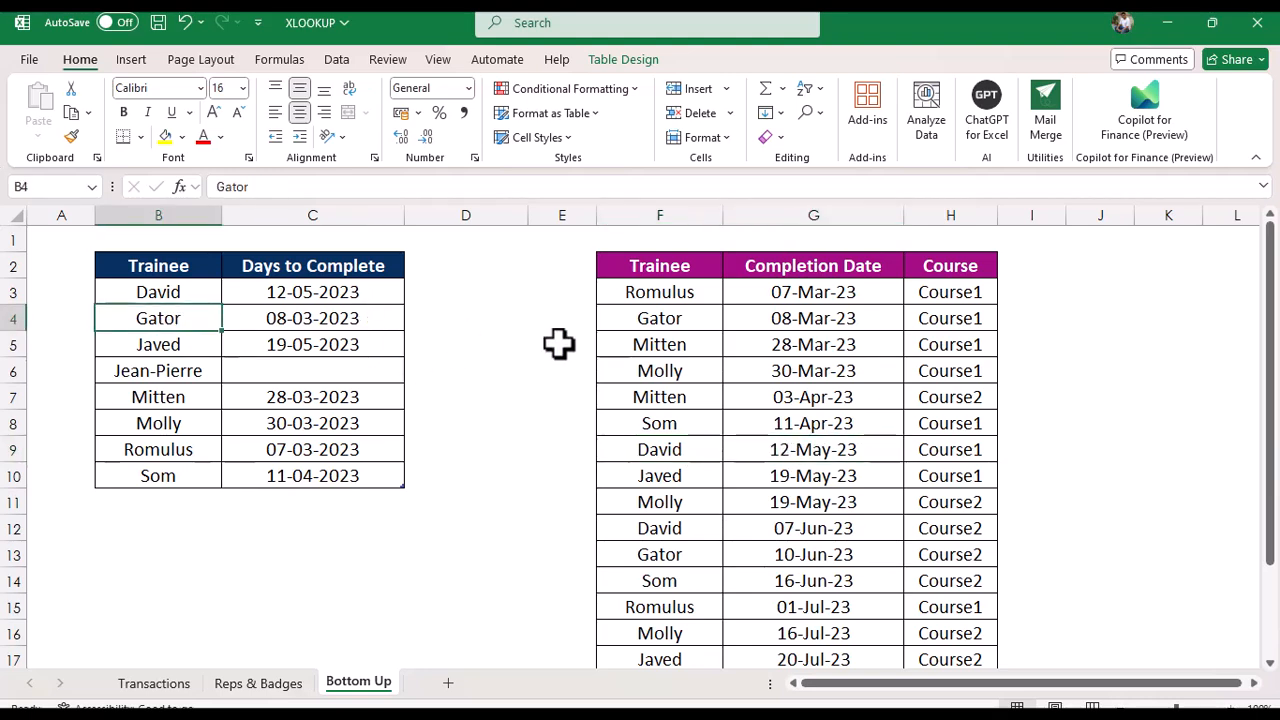
{"action": "left_click", "coordinate": [660, 564]}
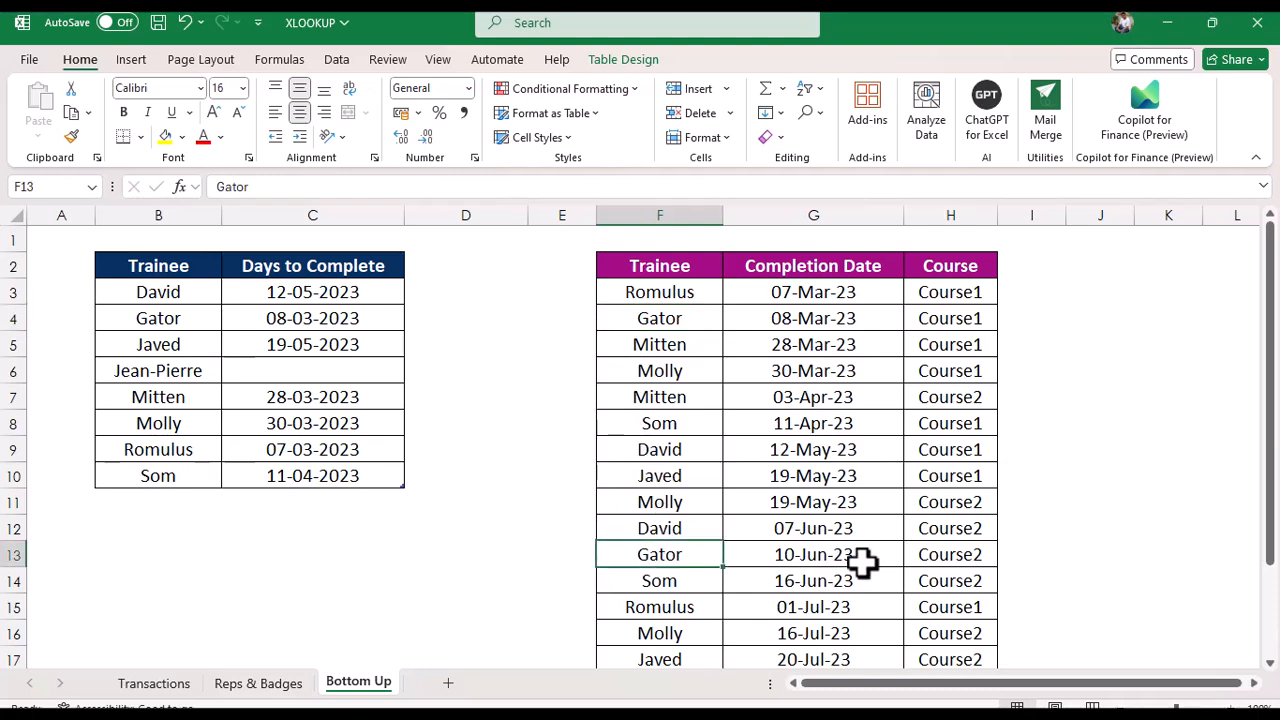
{"action": "left_click", "coordinate": [812, 325]}
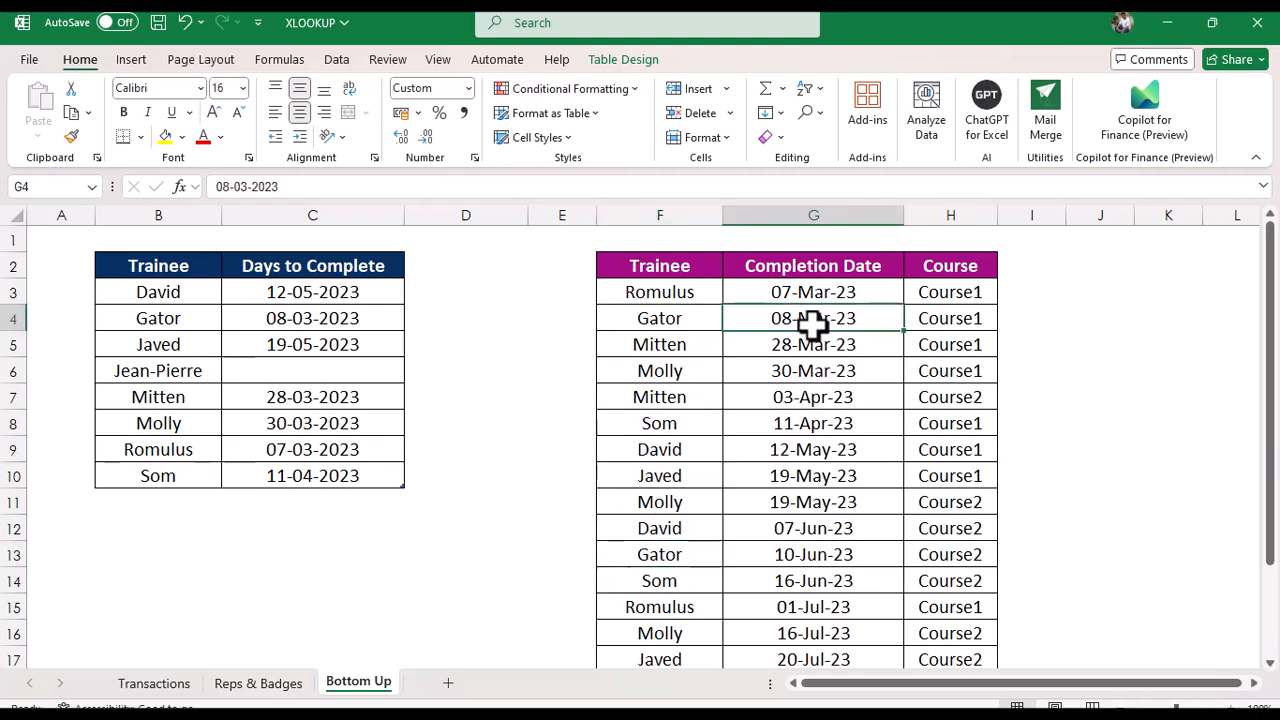
{"action": "left_click", "coordinate": [346, 326]}
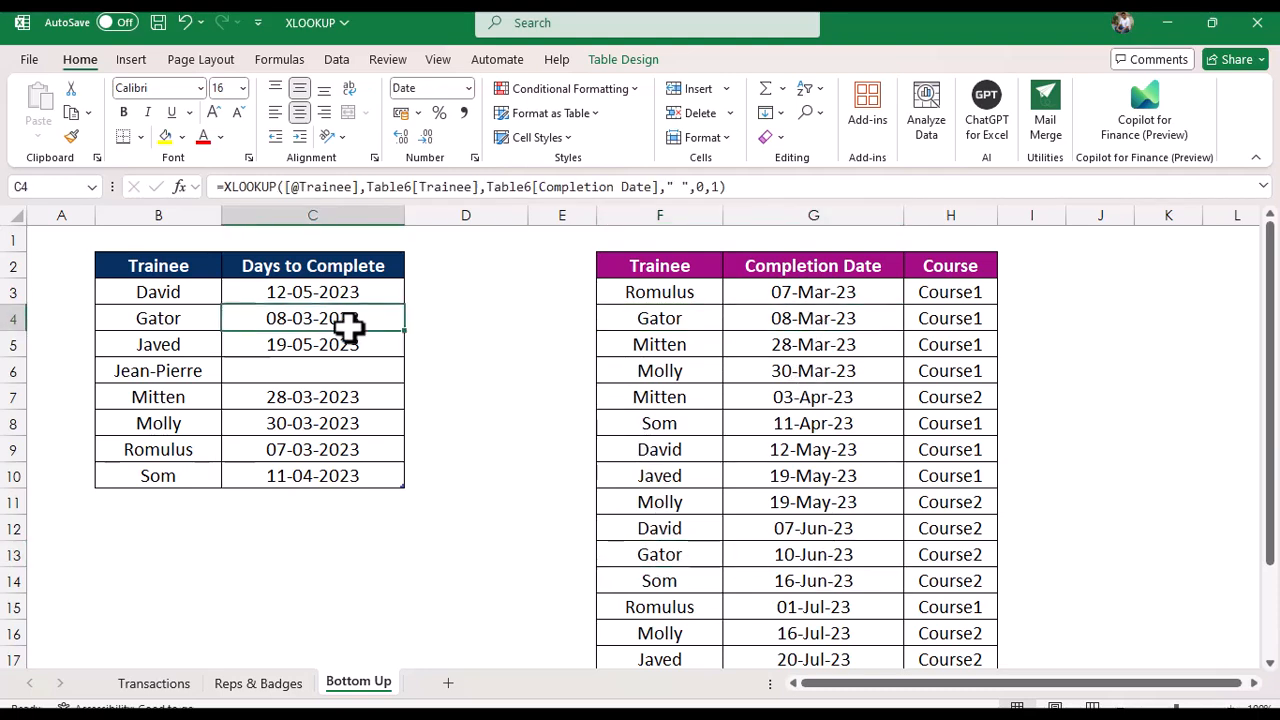
Step: Compare the dates in C3:C10 with the source table, examining the repeated entries in F6, F11 and F16 for the row 8 trainee
{"action": "left_click", "coordinate": [271, 428]}
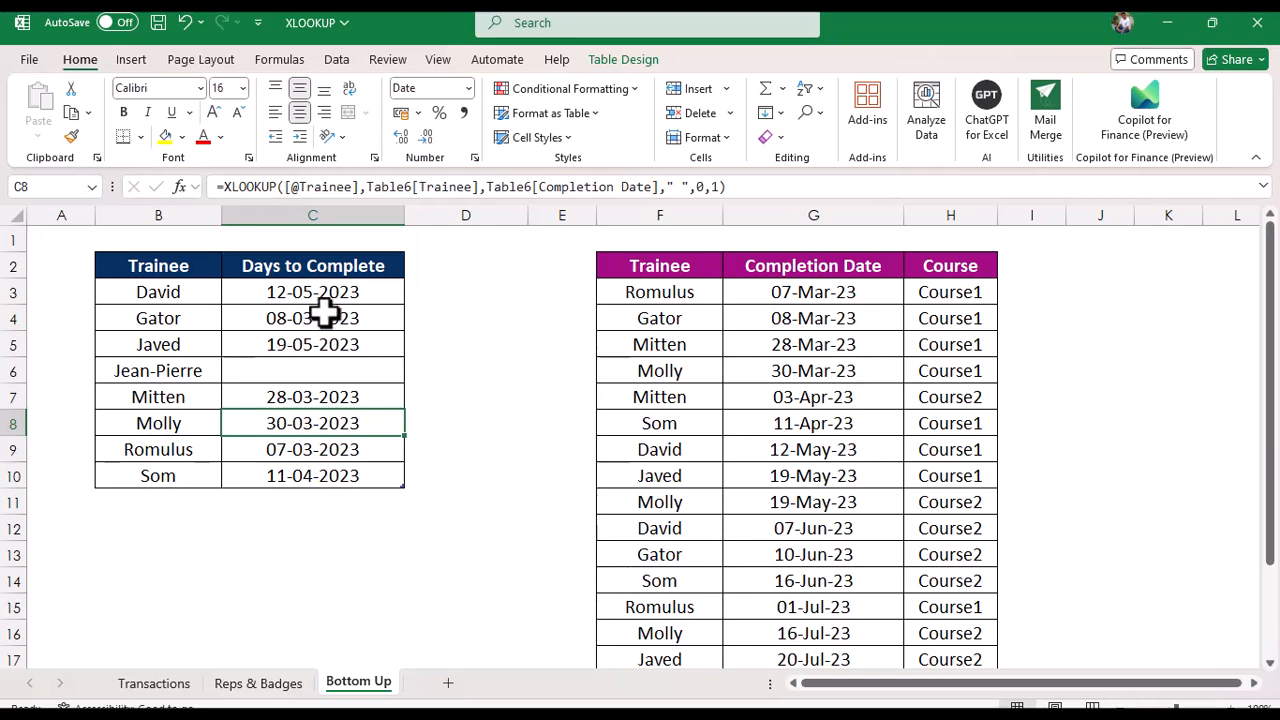
{"action": "left_click_drag", "start_coordinate": [331, 297], "coordinate": [333, 466]}
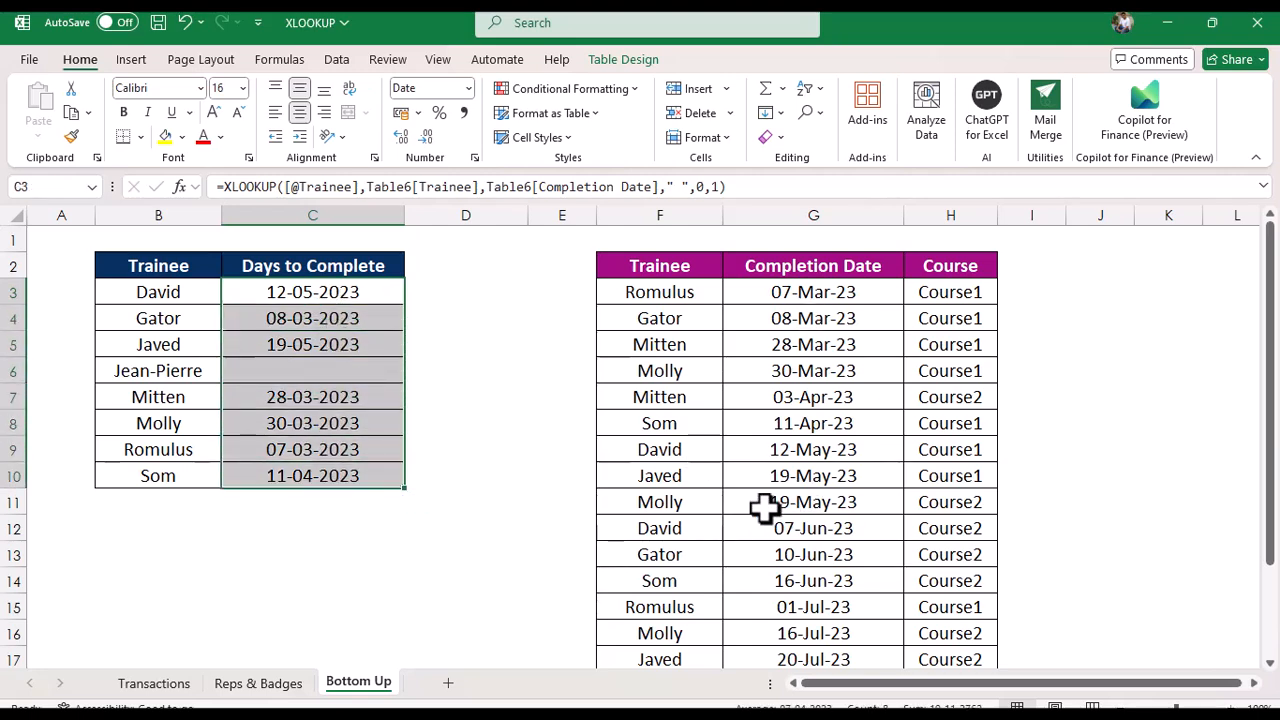
{"action": "left_click", "coordinate": [693, 373]}
{"action": "left_click", "coordinate": [678, 510]}
{"action": "left_click", "coordinate": [672, 640]}
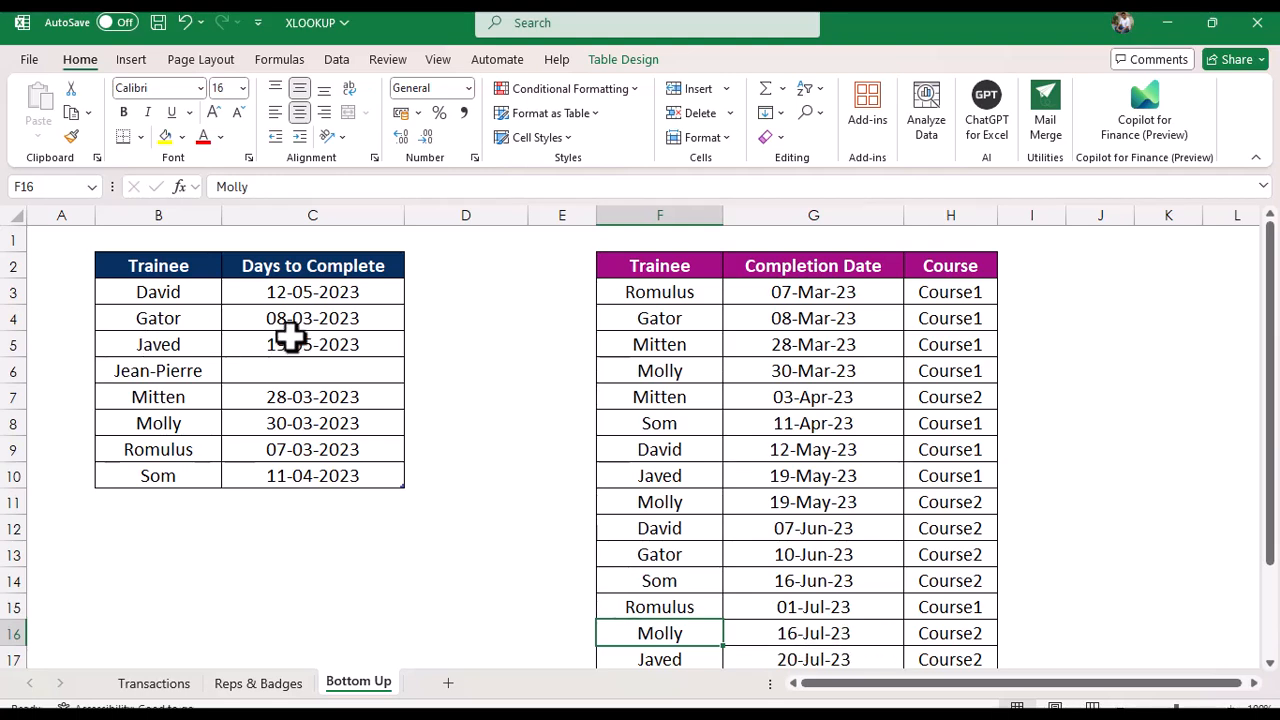
{"action": "left_click_drag", "start_coordinate": [329, 294], "coordinate": [325, 476]}
{"action": "key", "text": "Delete"}
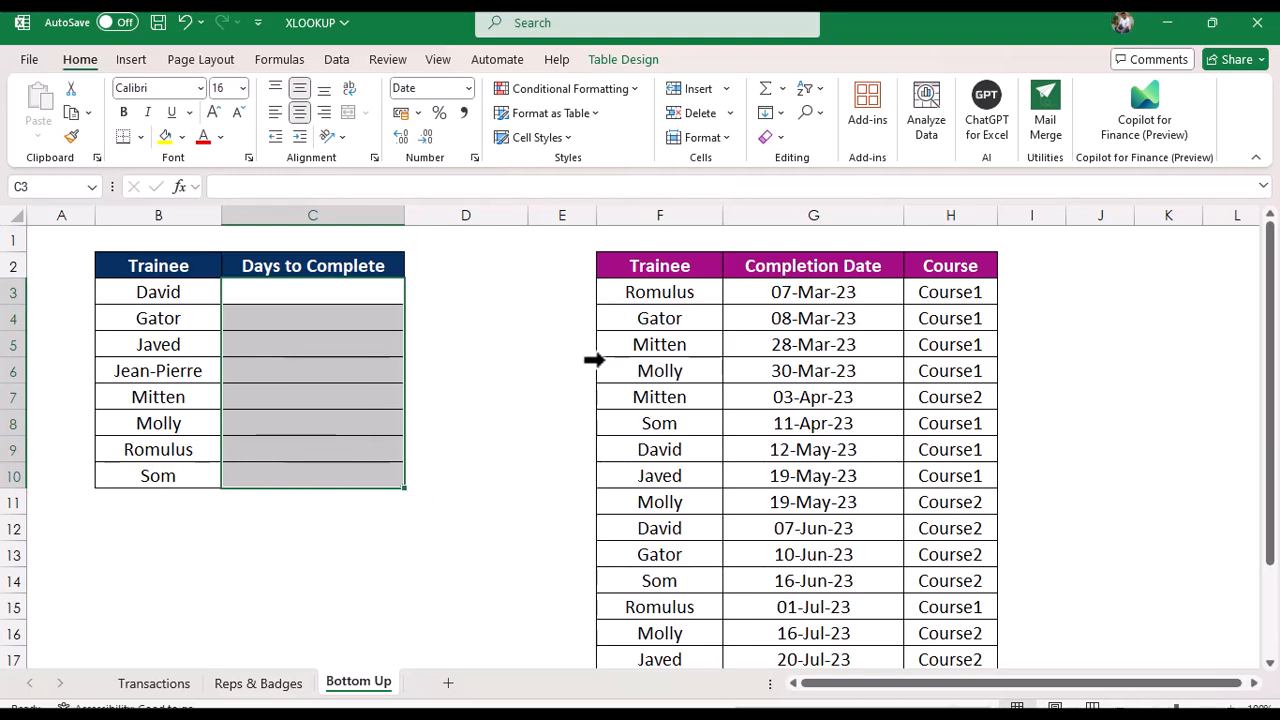
{"action": "left_click", "coordinate": [326, 300]}
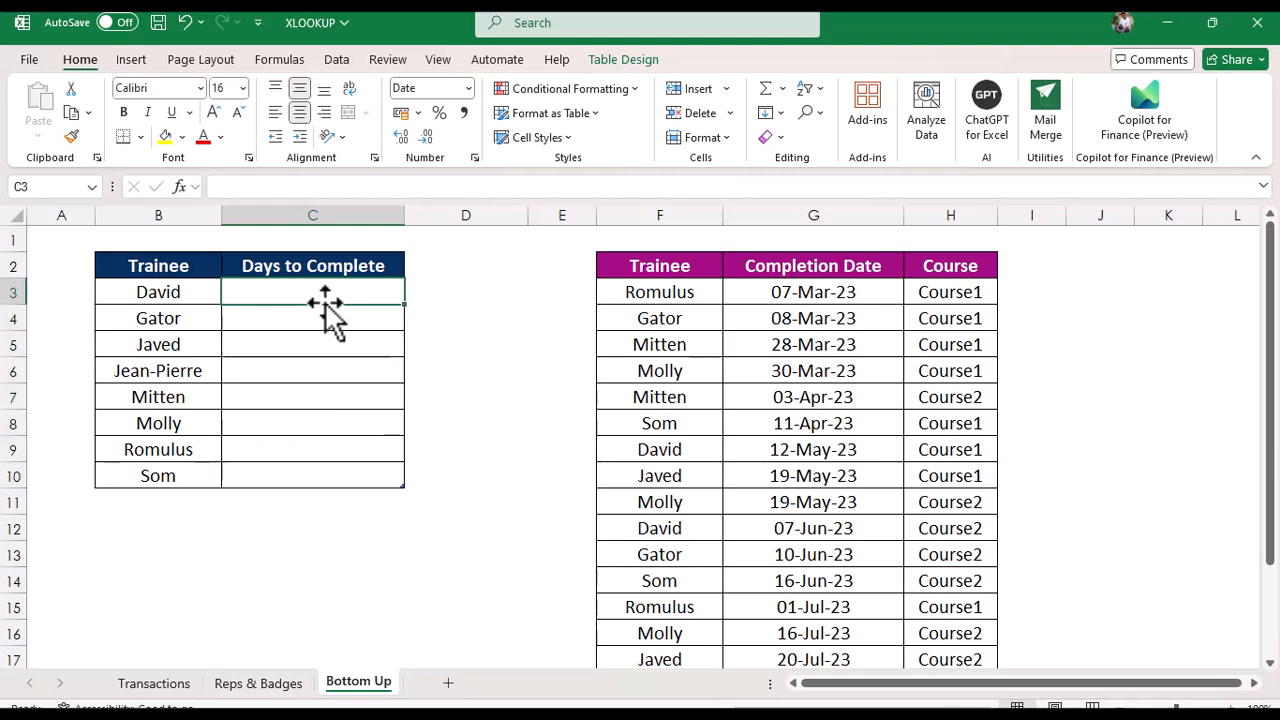
{"action": "type", "text": "="}
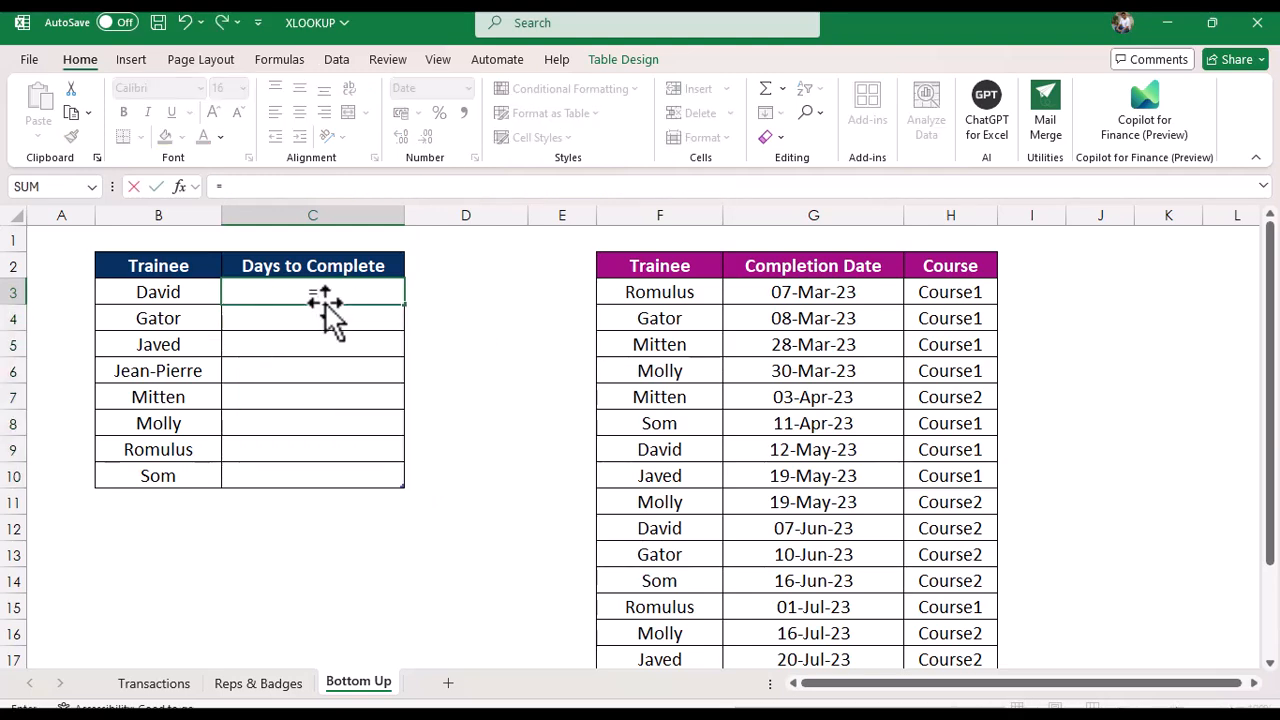
{"action": "type", "text": "xlook"}
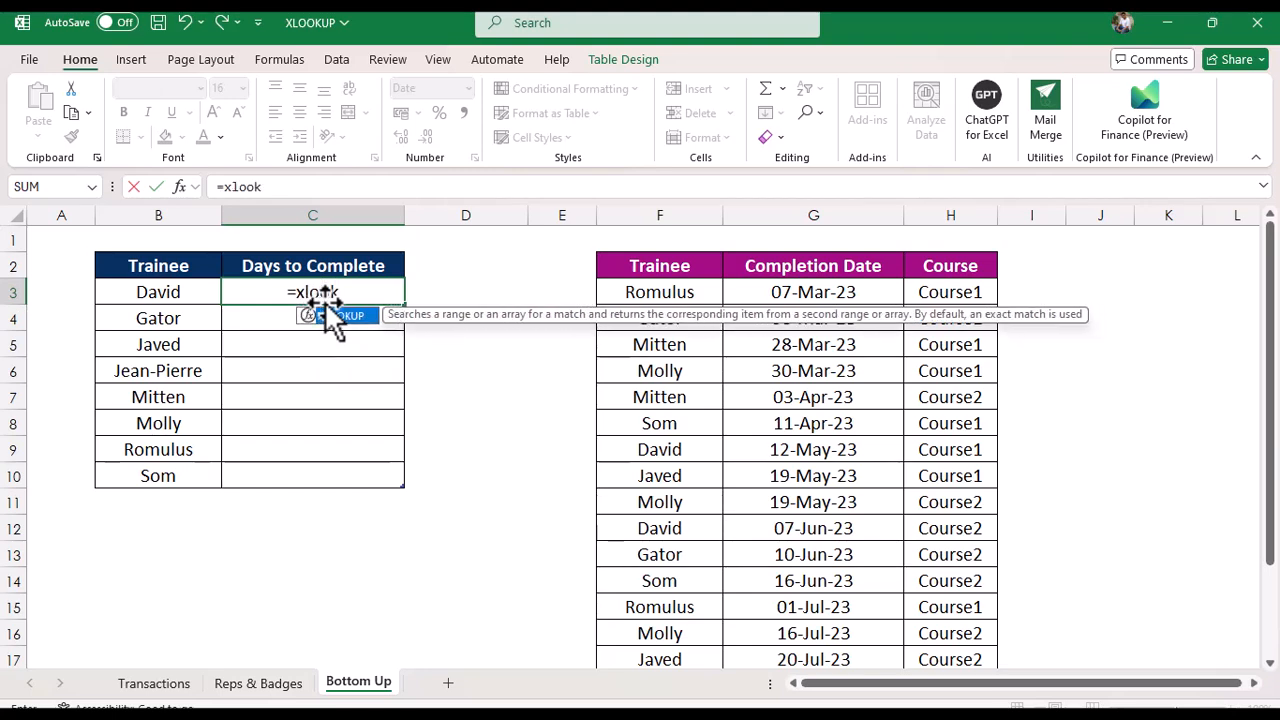
{"action": "type", "text": "up"}
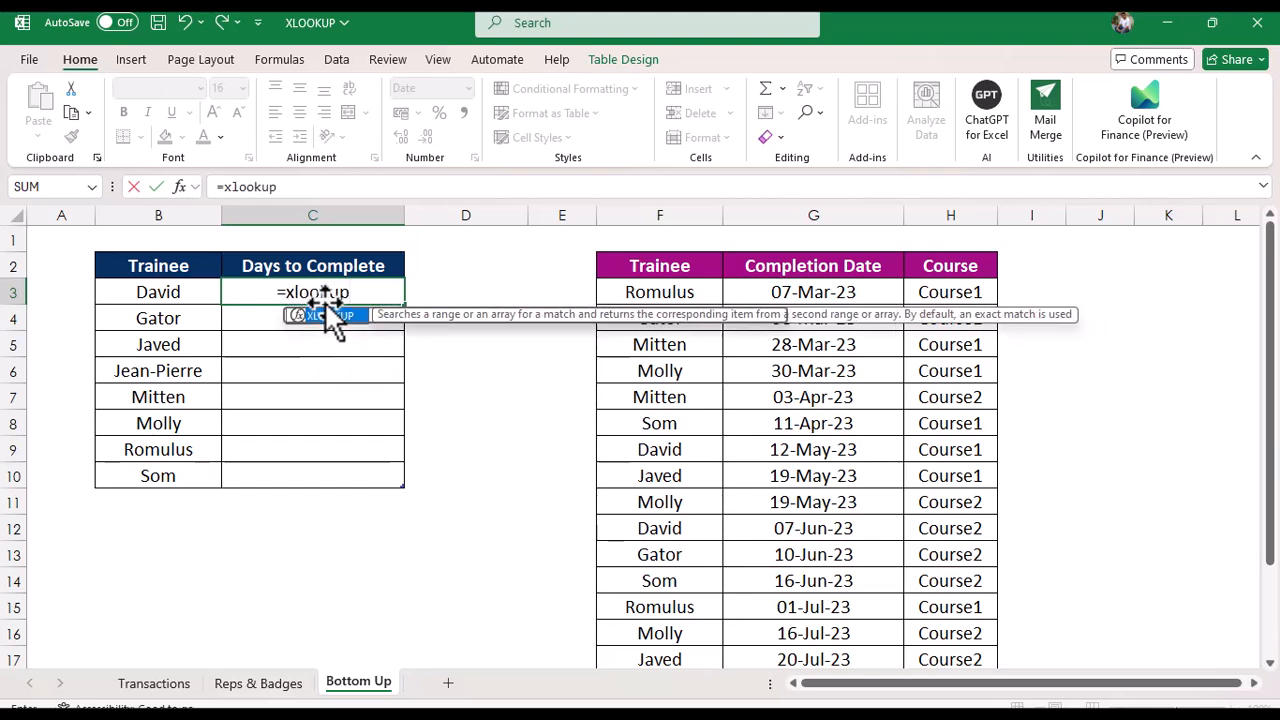
{"action": "type", "text": "("}
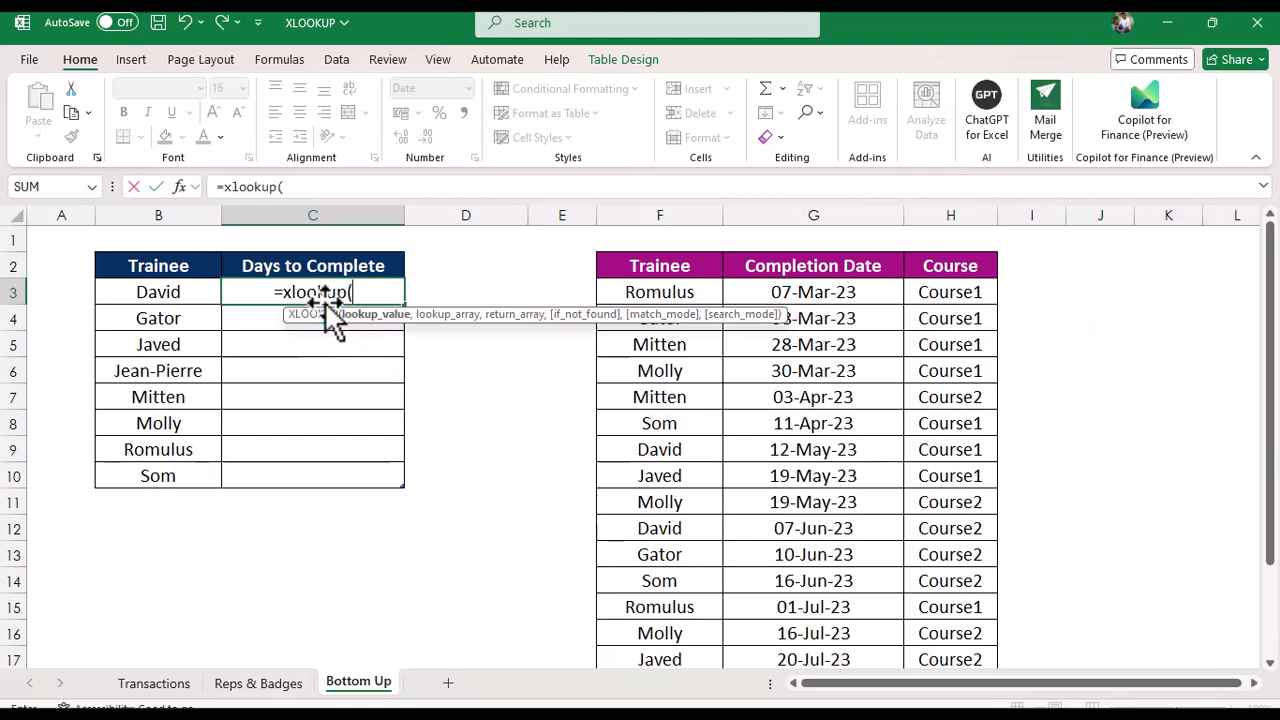
{"action": "left_click", "coordinate": [192, 291]}
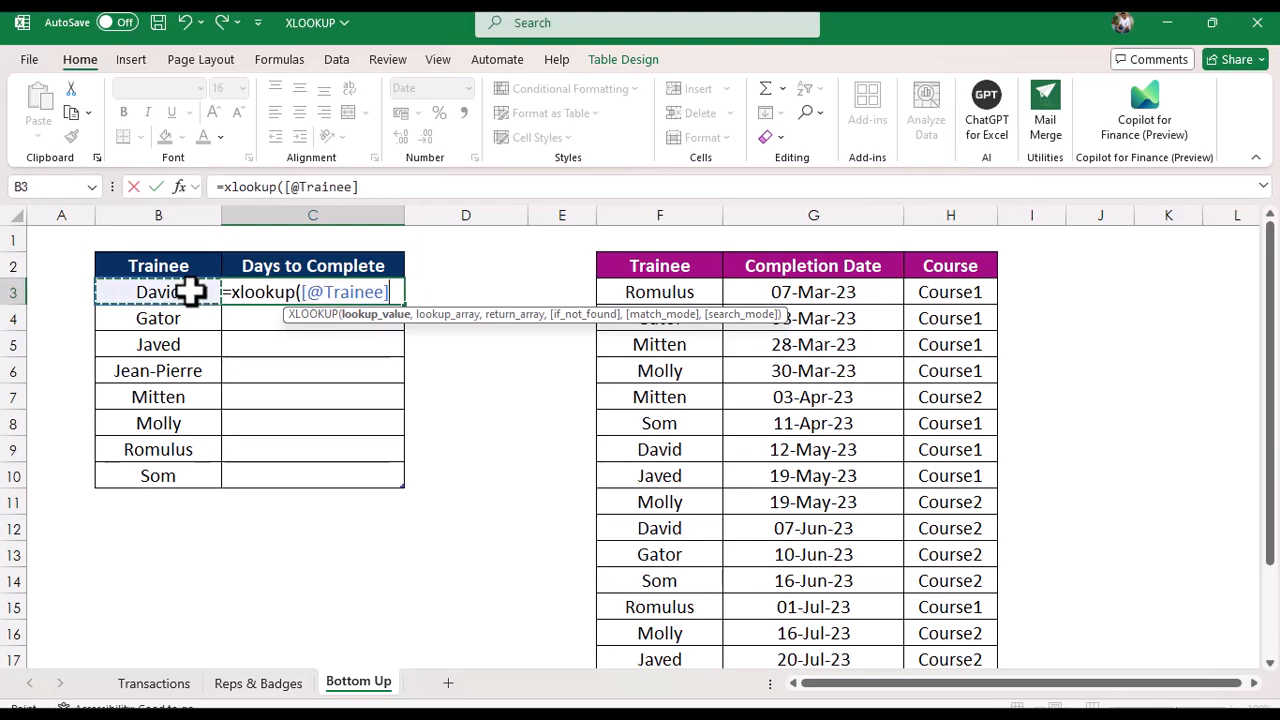
Step: Use Table6[Trainee] as the new formula's lookup array and Table6[Completion Date] as its return array
{"action": "type", "text": ","}
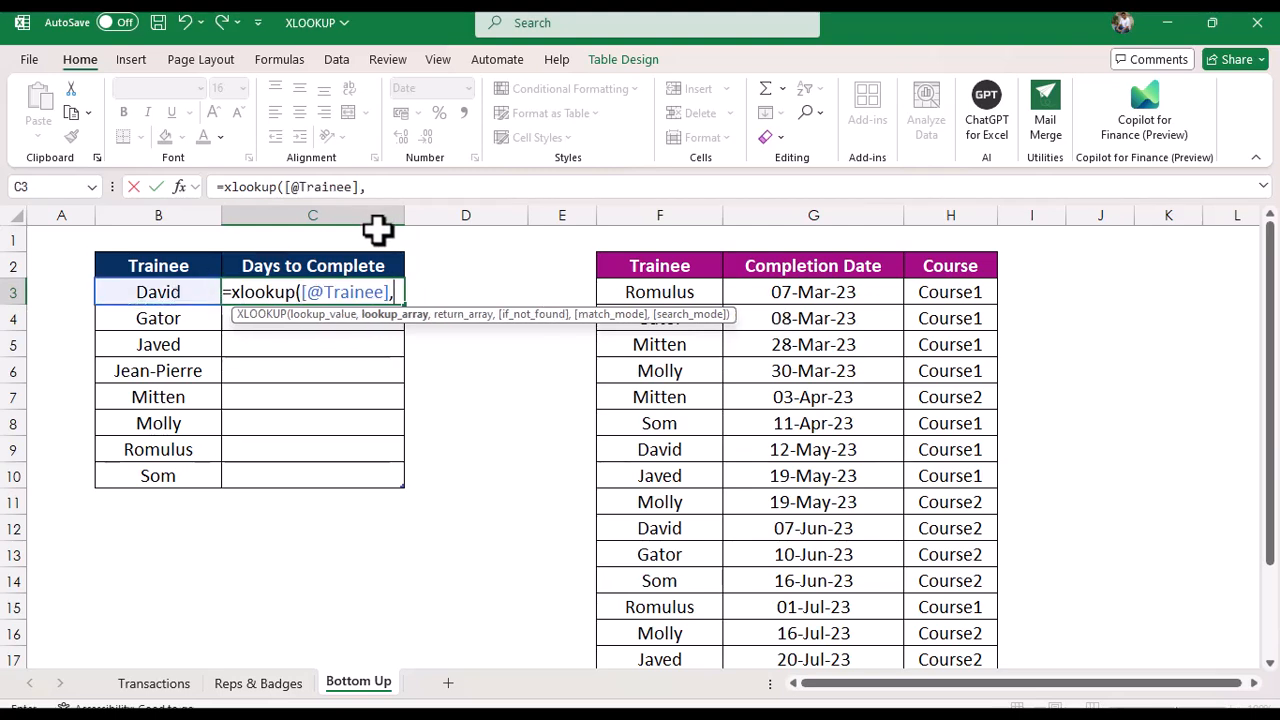
{"action": "left_click", "coordinate": [665, 244]}
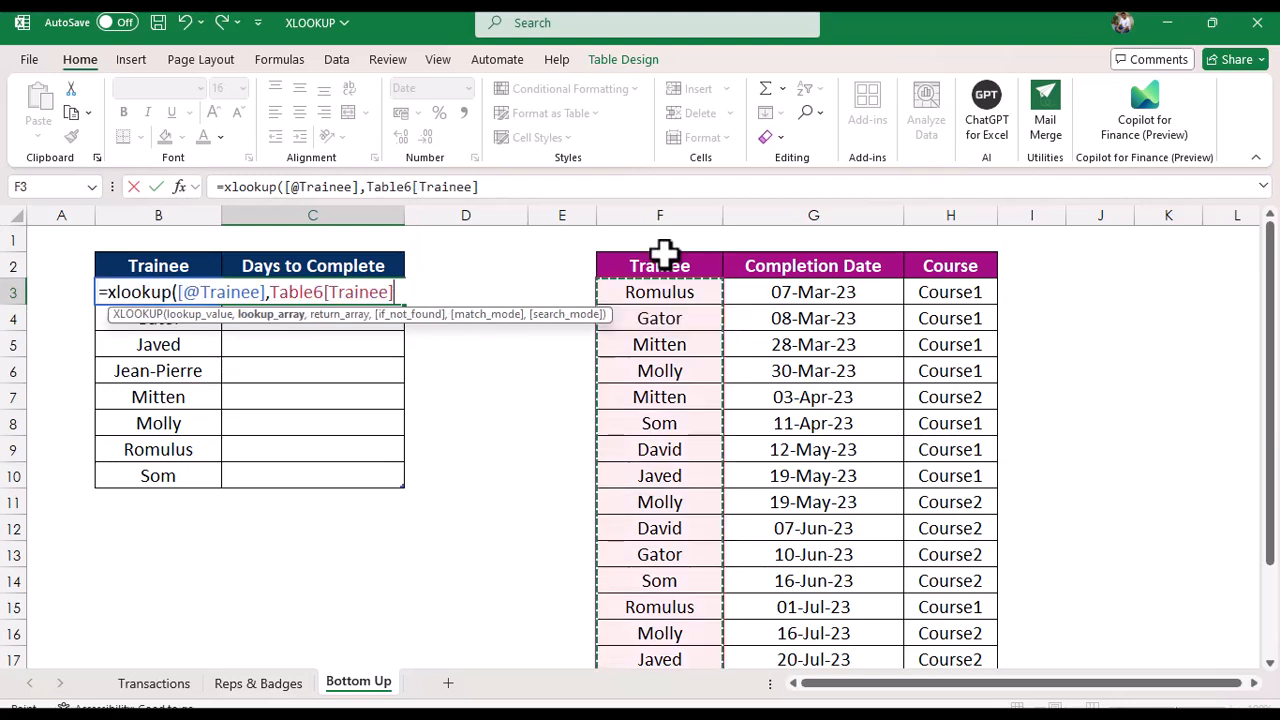
{"action": "type", "text": ","}
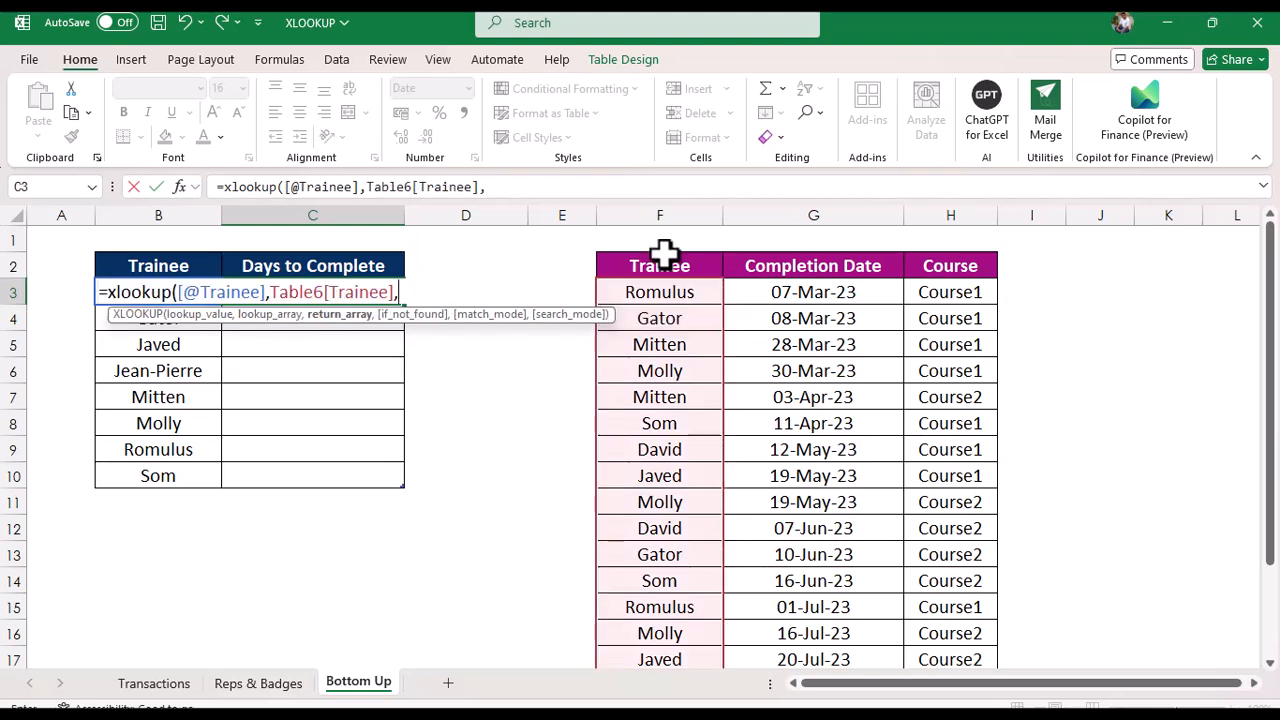
{"action": "left_click", "coordinate": [824, 243]}
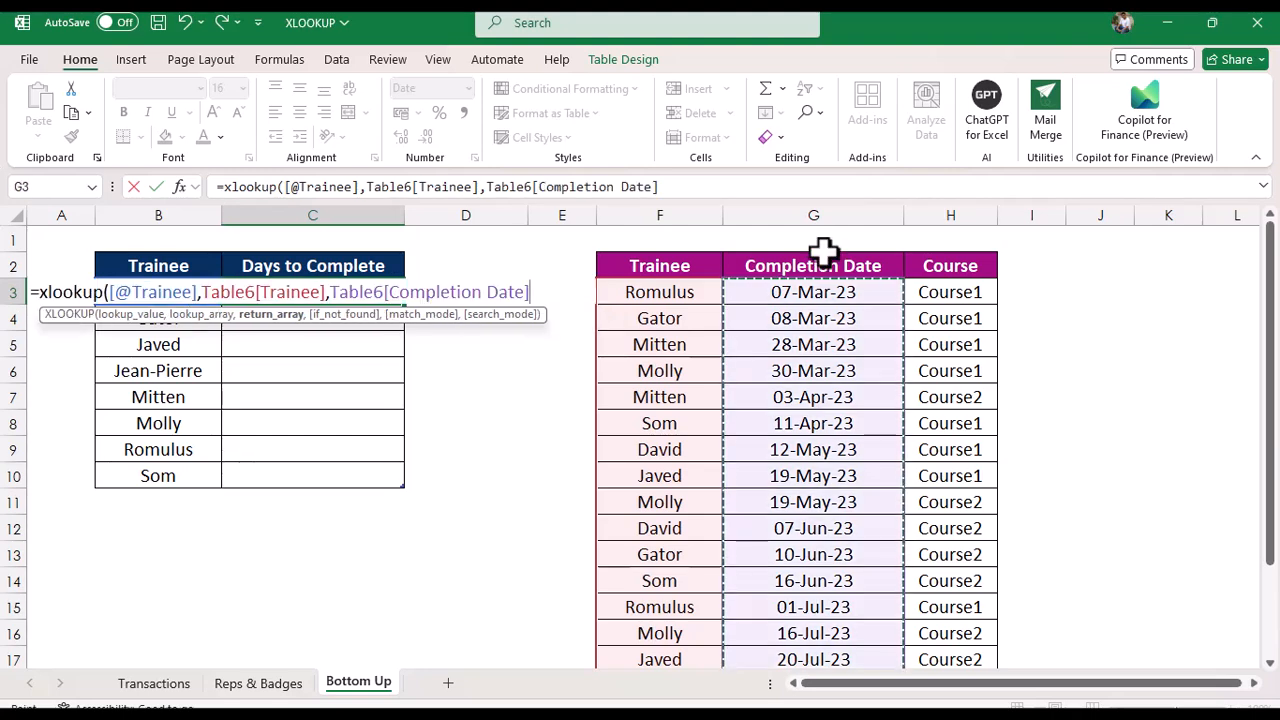
Step: Complete the formula with " " as the if-not-found value, match mode 0 (exact match) and search mode -1 (last-to-first)
{"action": "type", "text": ","}
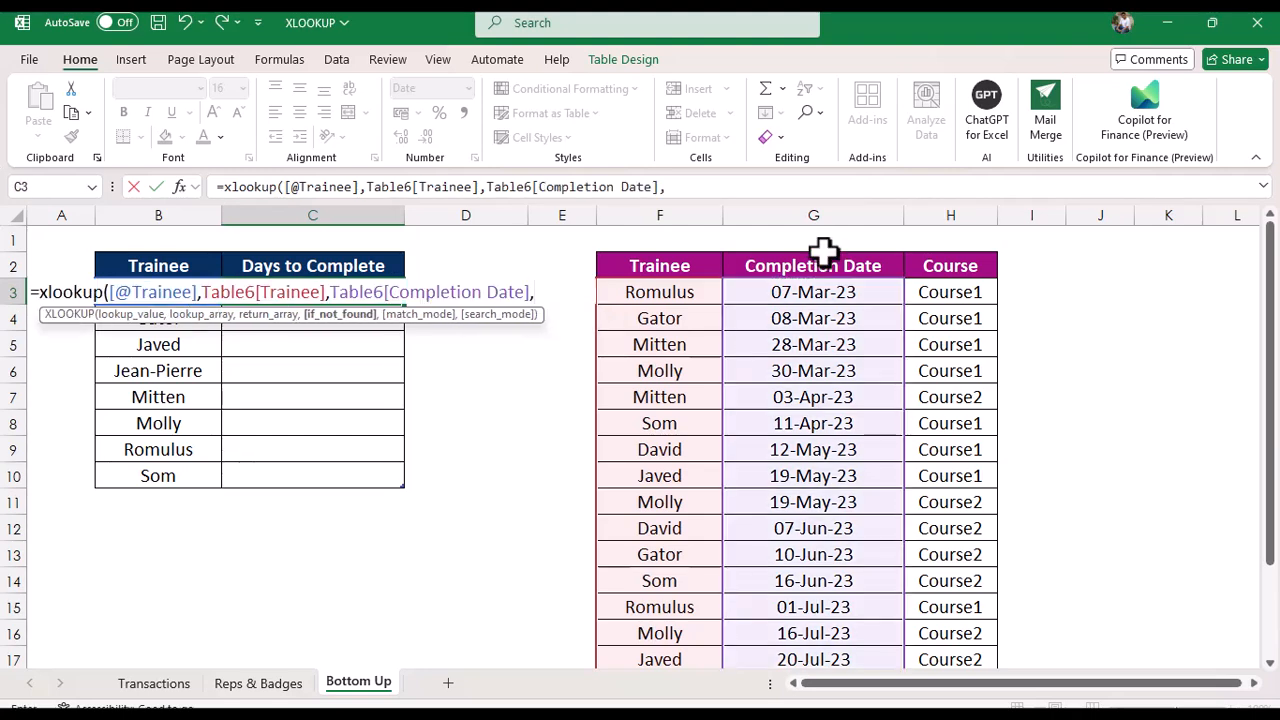
{"action": "type", "text": "\" \","}
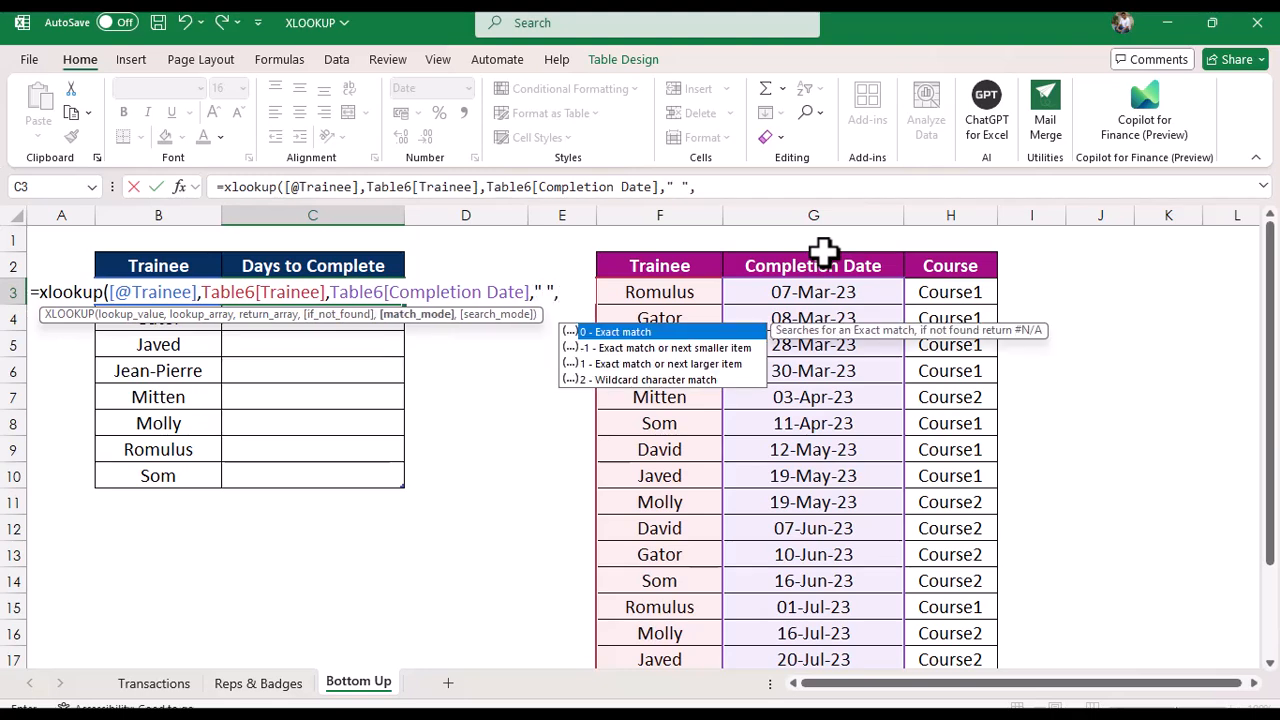
{"action": "double_click", "coordinate": [709, 328]}
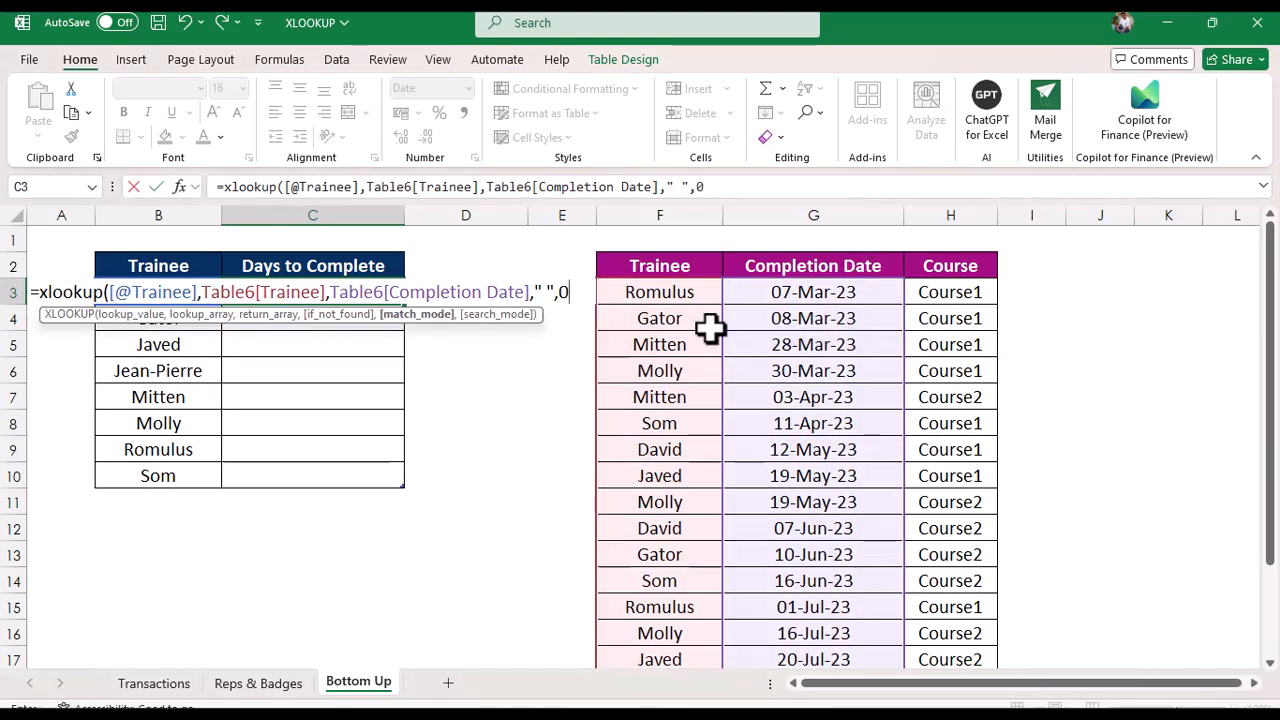
{"action": "type", "text": ","}
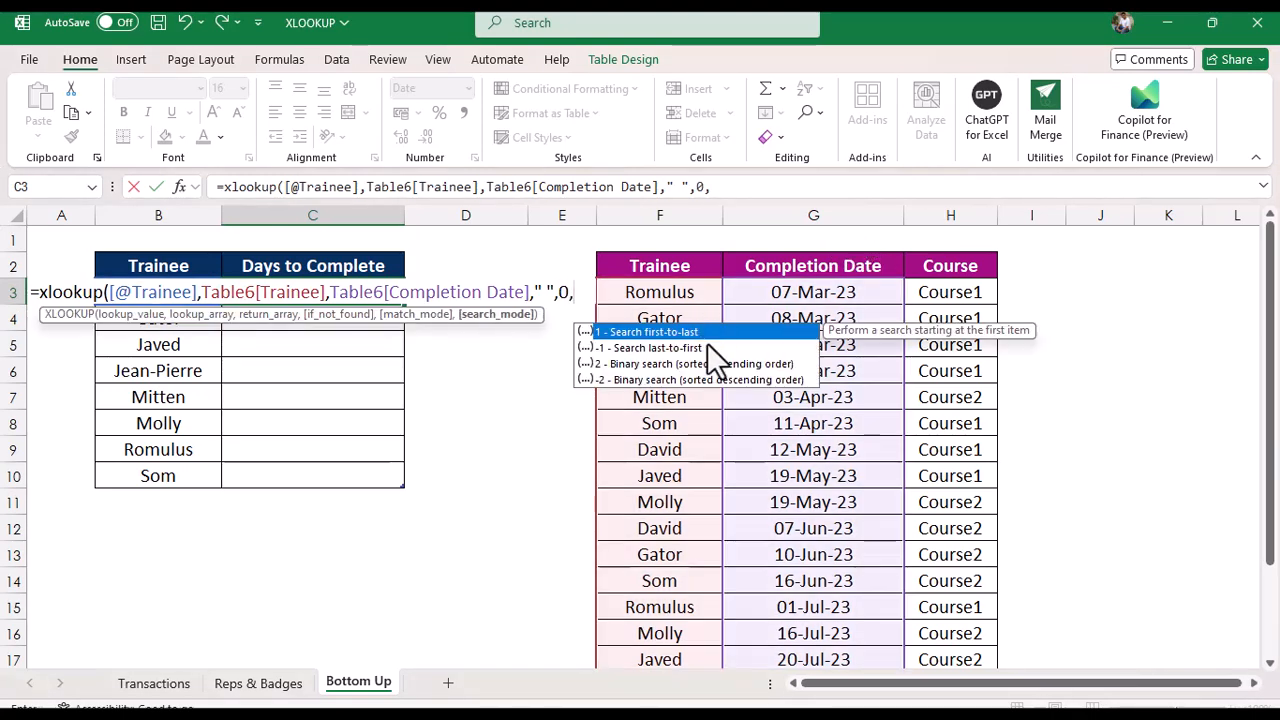
{"action": "double_click", "coordinate": [707, 347]}
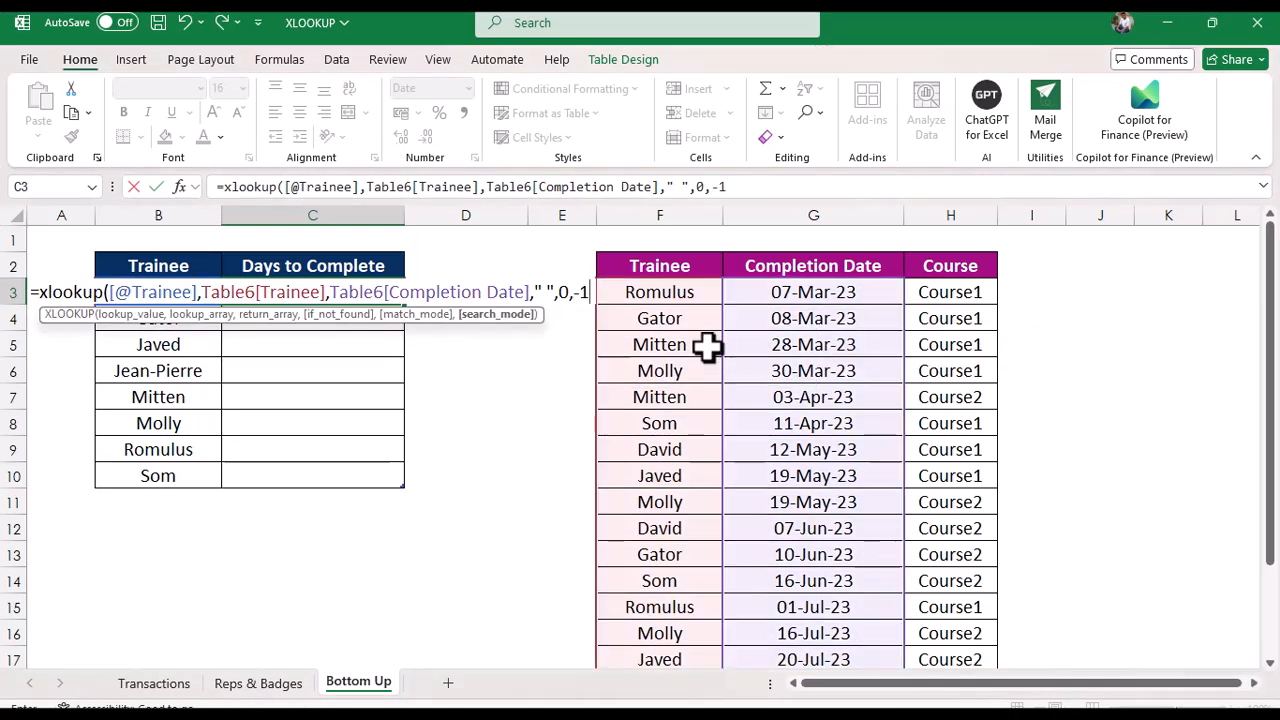
{"action": "type", "text": ")"}
{"action": "key", "text": "Return"}
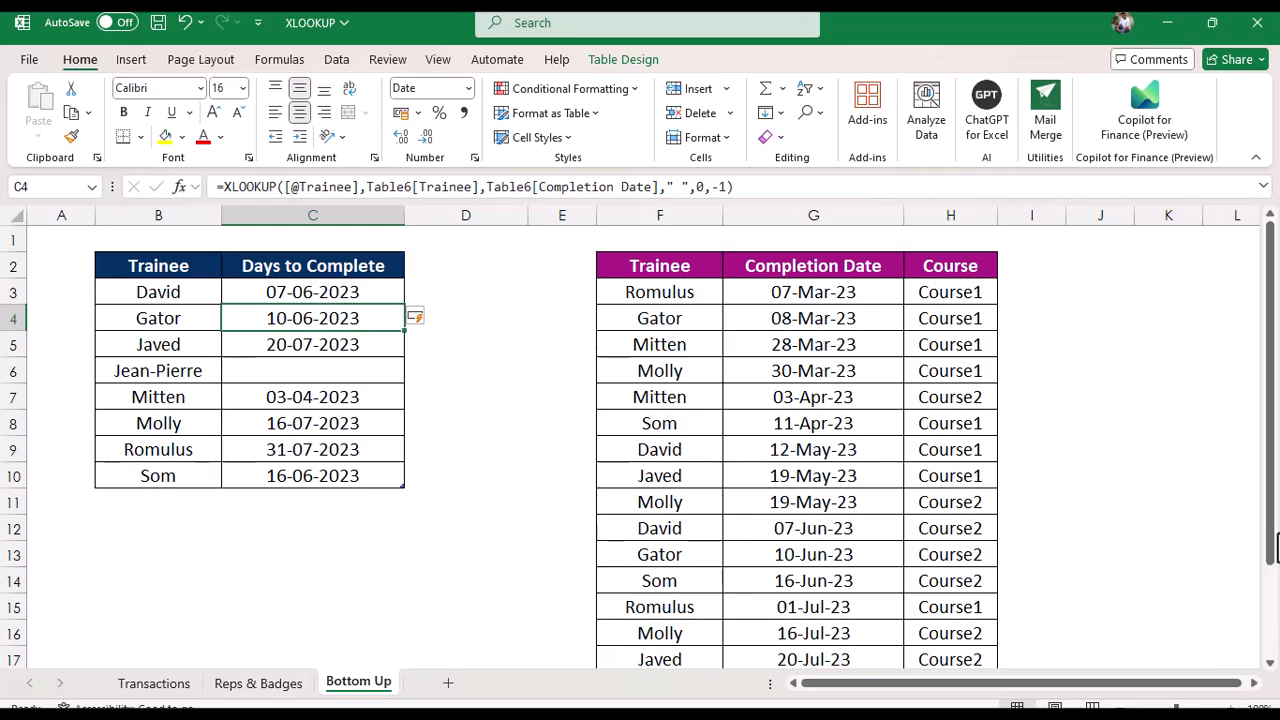
Step: Compare the returned dates in C3 and C4 with the source entries in G12, F4 and F13
{"action": "left_click", "coordinate": [815, 533]}
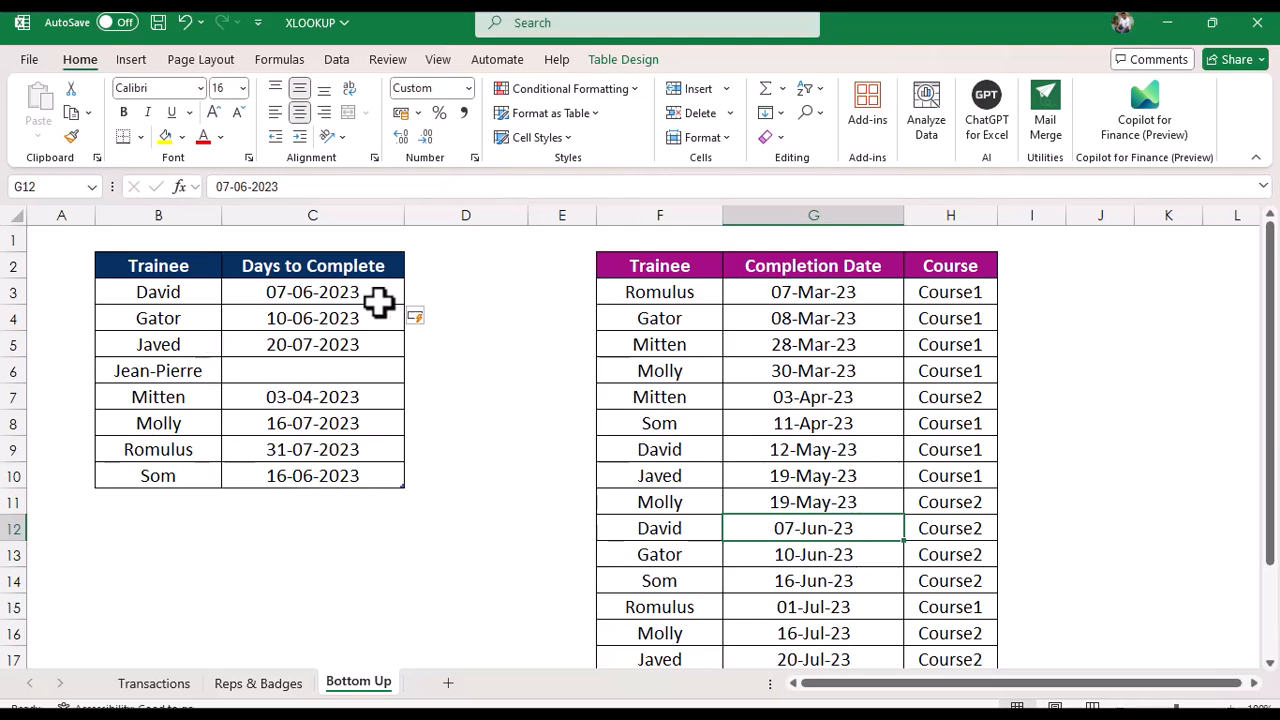
{"action": "left_click", "coordinate": [654, 320]}
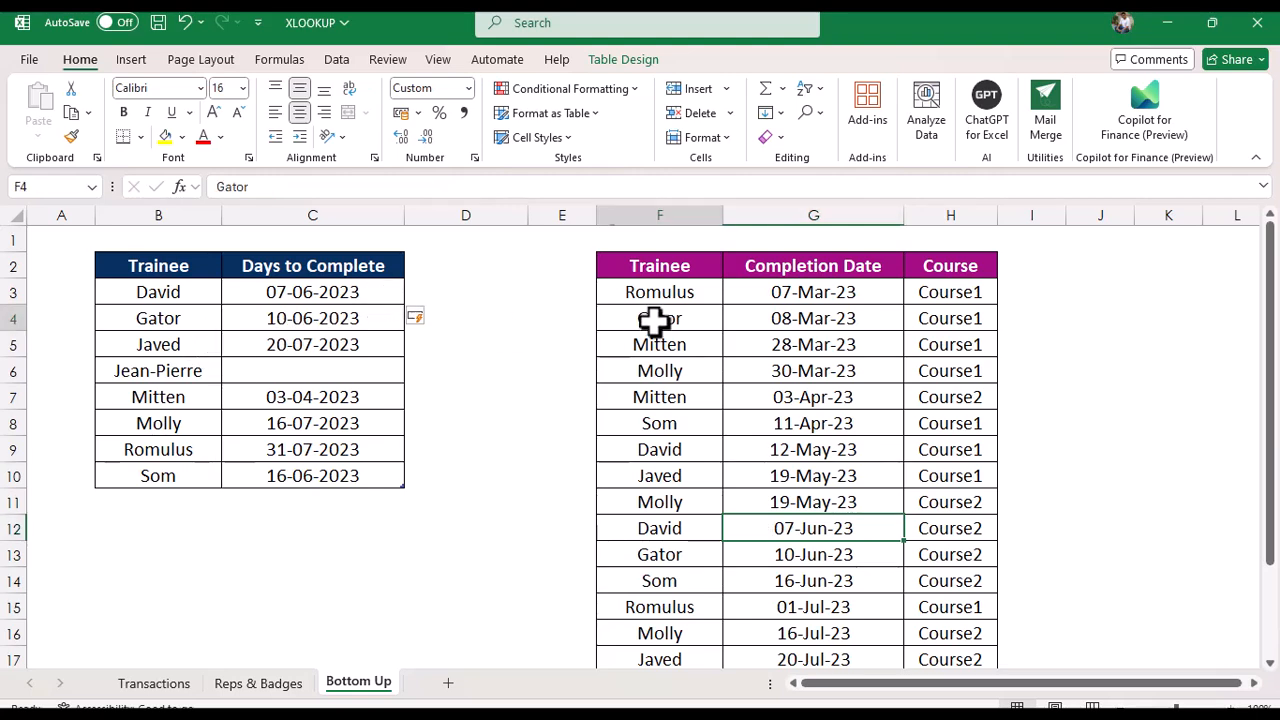
{"action": "left_click", "coordinate": [657, 562]}
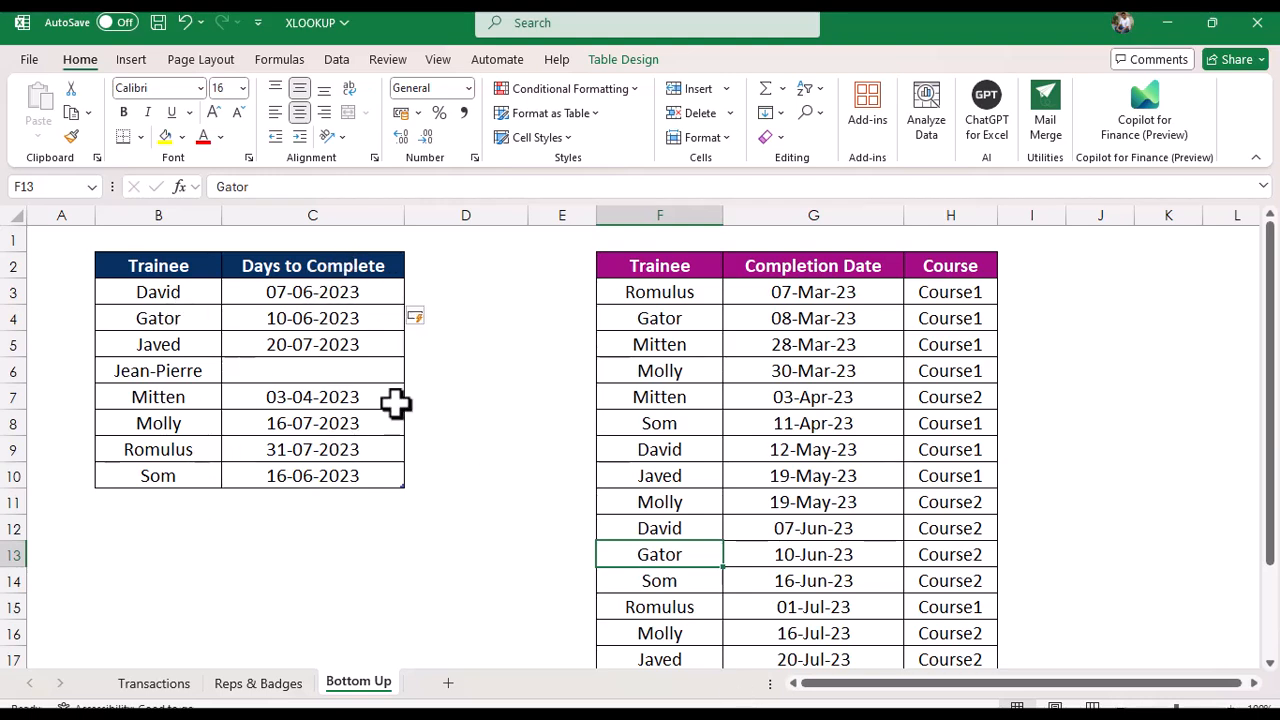
{"action": "left_click", "coordinate": [343, 293]}
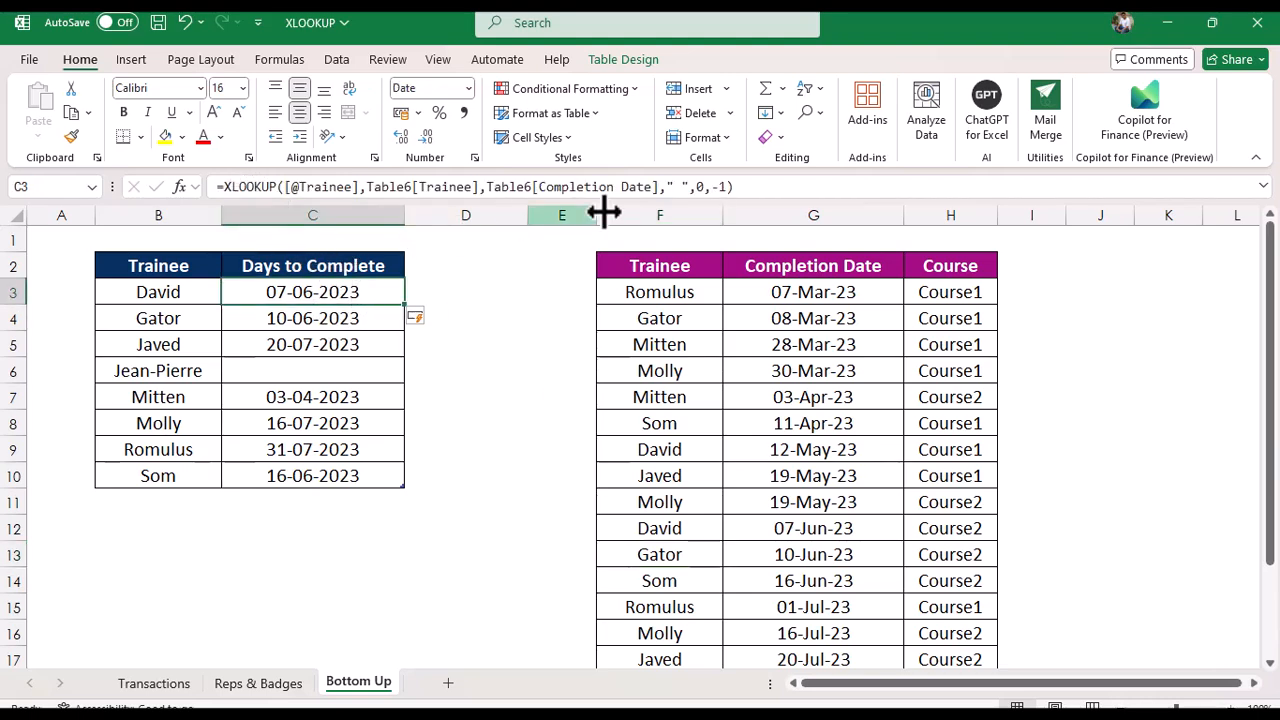
{"action": "left_click", "coordinate": [740, 187]}
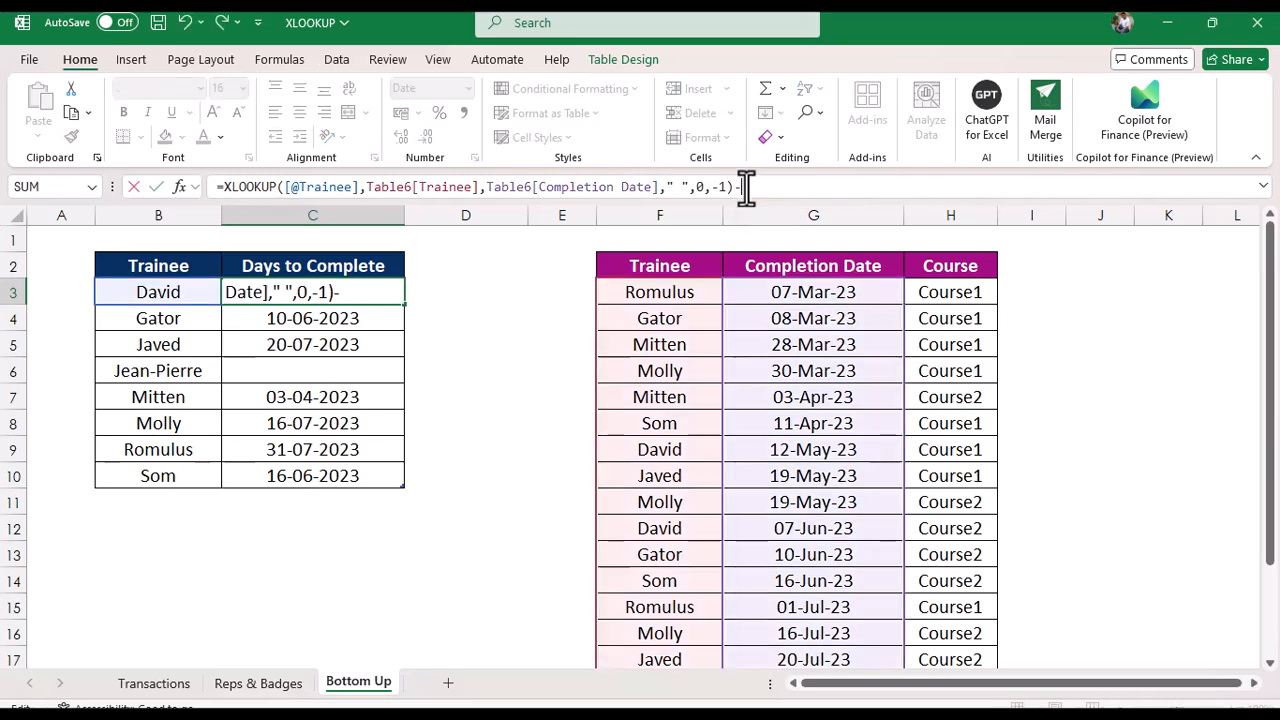
{"action": "type", "text": "-xl"}
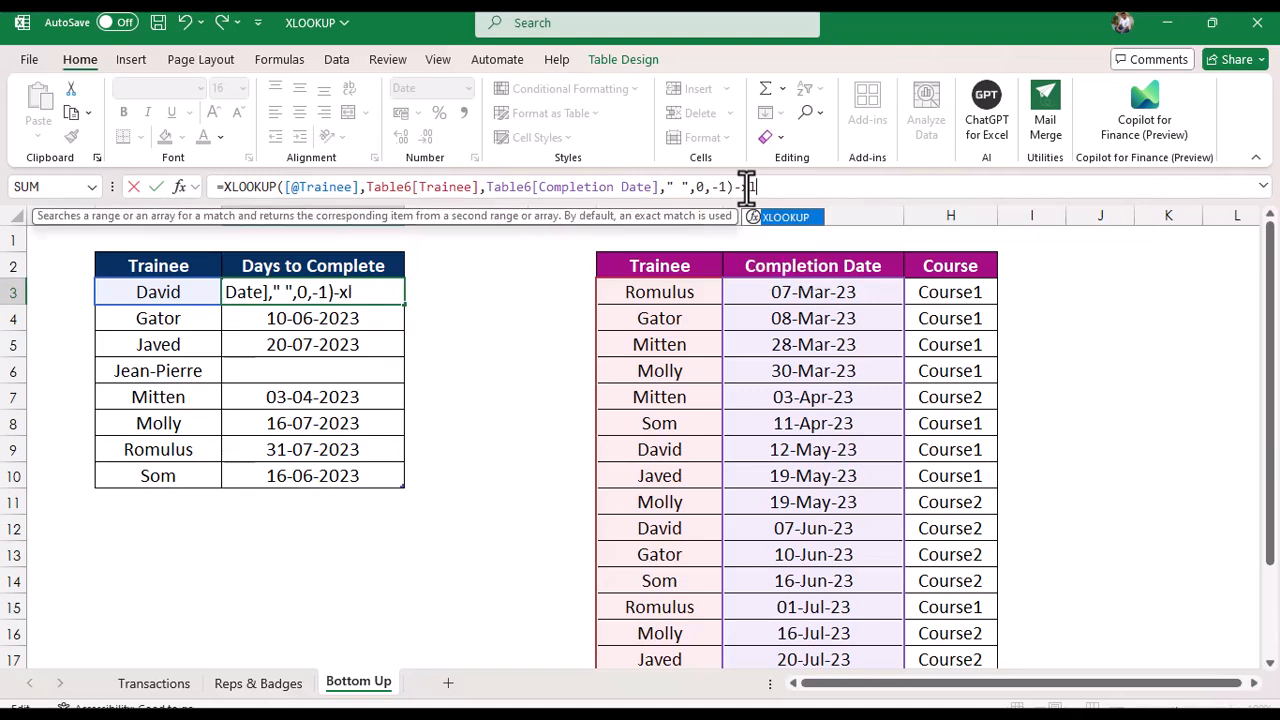
{"action": "type", "text": "ookup("}
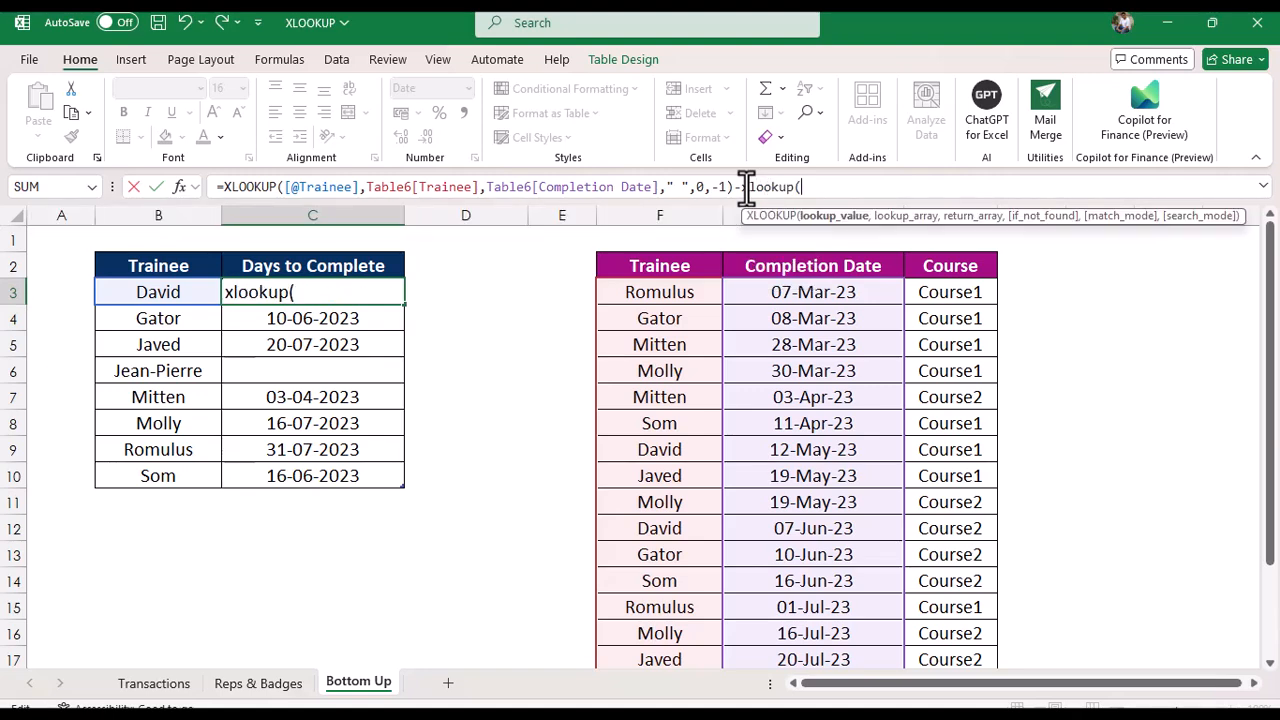
{"action": "left_click", "coordinate": [157, 290]}
{"action": "type", "text": ","}
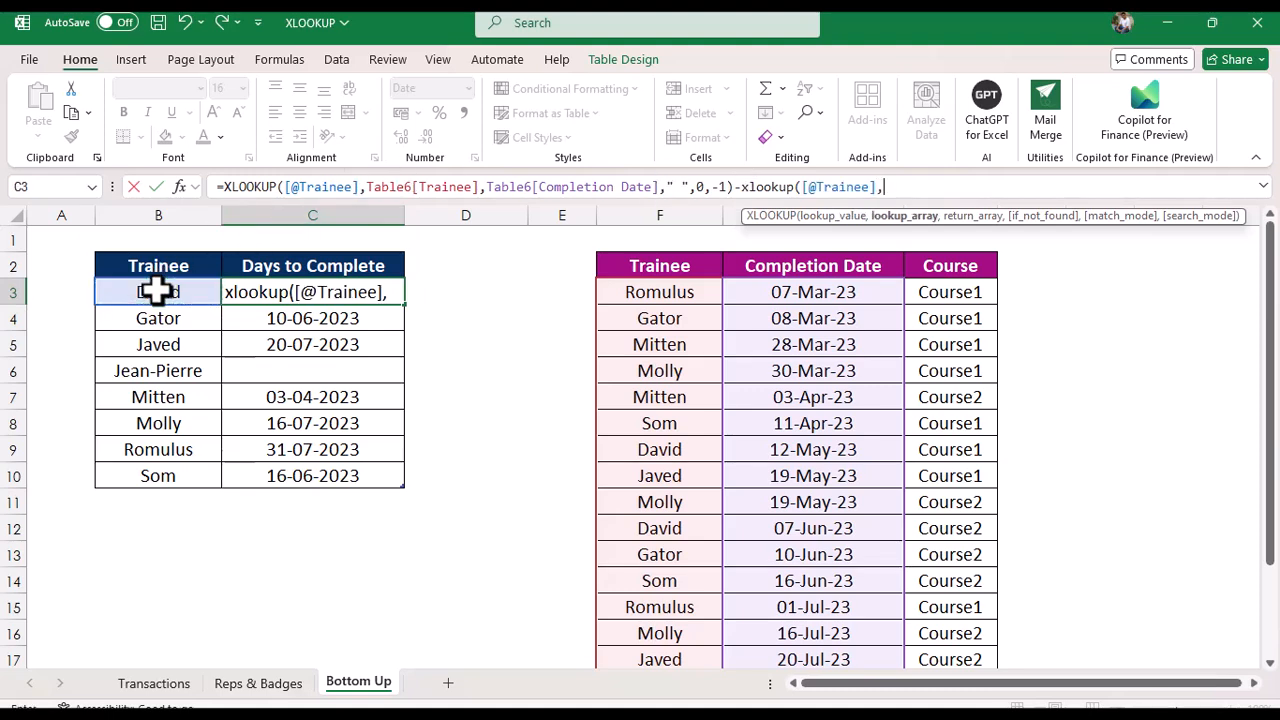
Step: Use Table6[Trainee] as the second XLOOKUP's lookup array and Table6[Completion Date] as its return array
{"action": "left_click", "coordinate": [665, 244]}
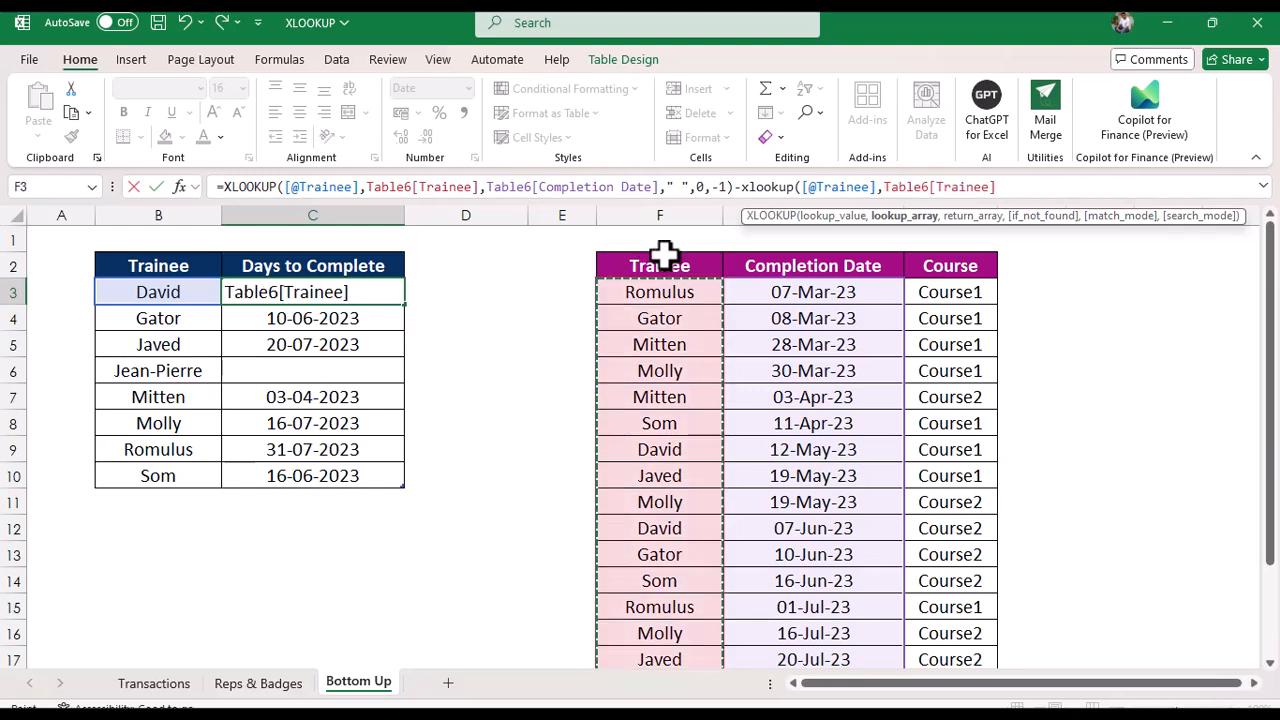
{"action": "type", "text": ",Table6[Completion Date"}
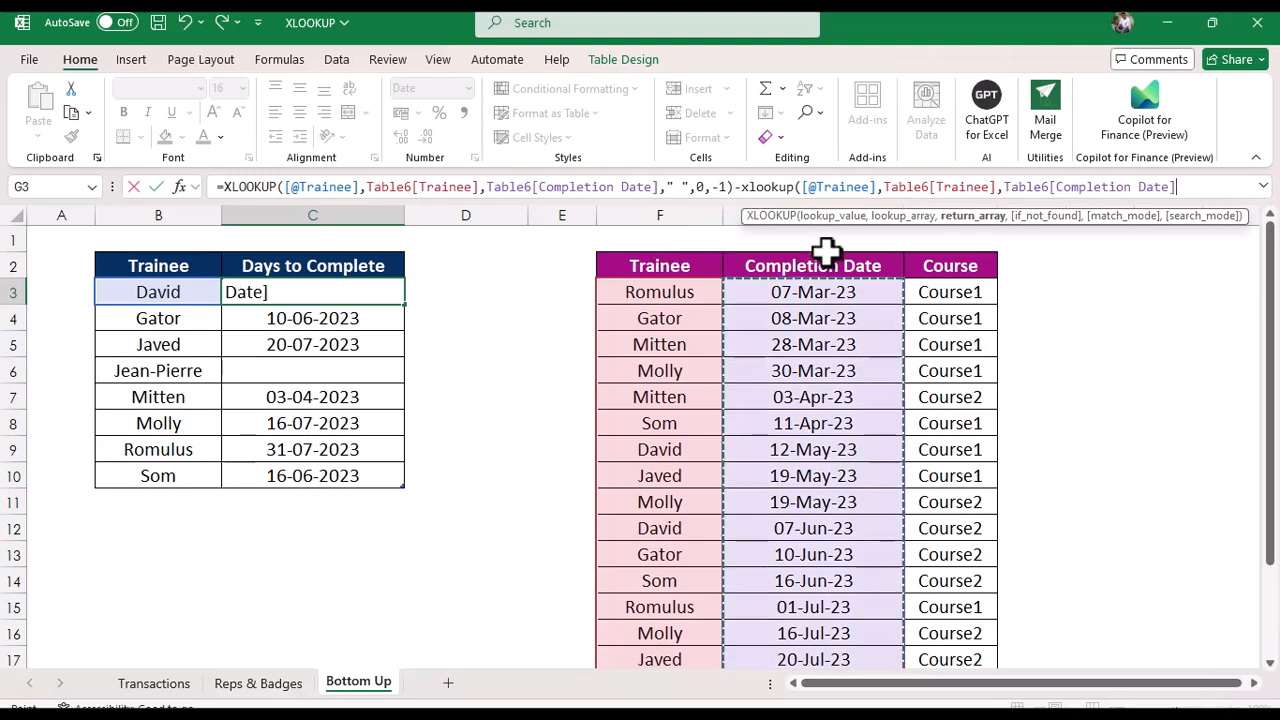
{"action": "left_click", "coordinate": [826, 243]}
{"action": "type", "text": ","}
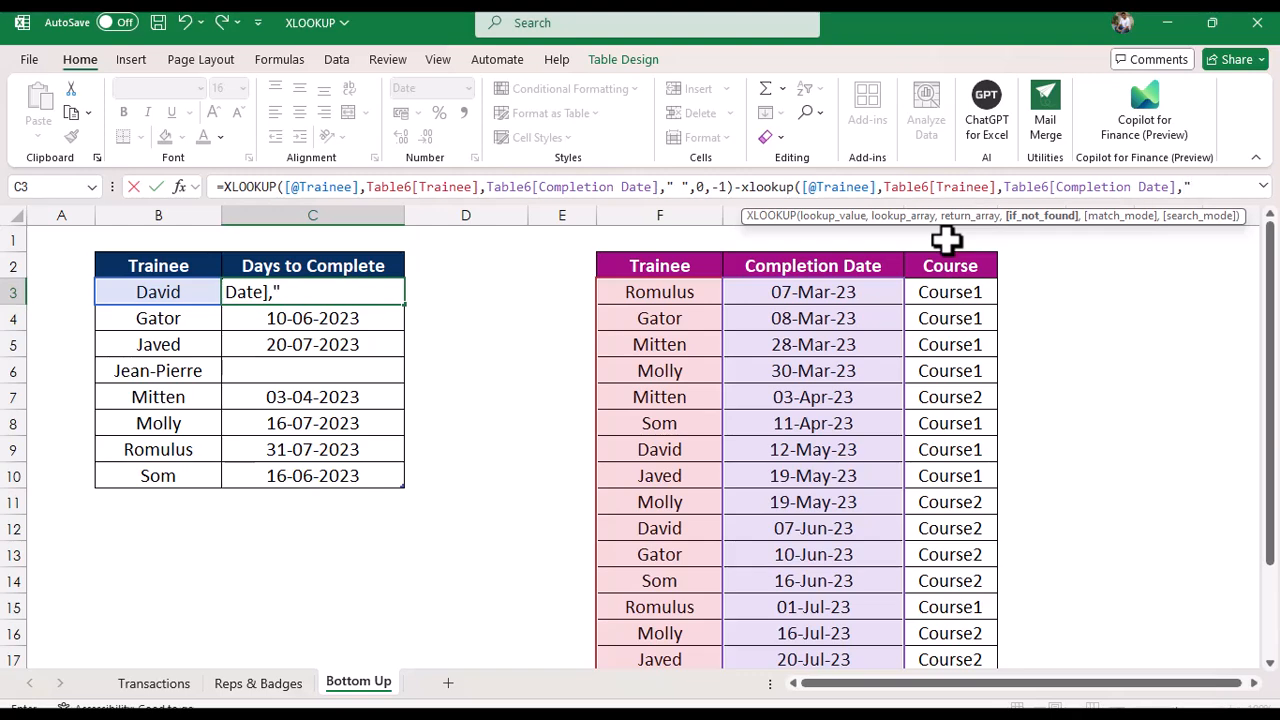
Step: Complete the second XLOOKUP with " " as the if-not-found value, match mode 0 (exact match) and search mode 1 (first-to-last)
{"action": "type", "text": "\" \","}
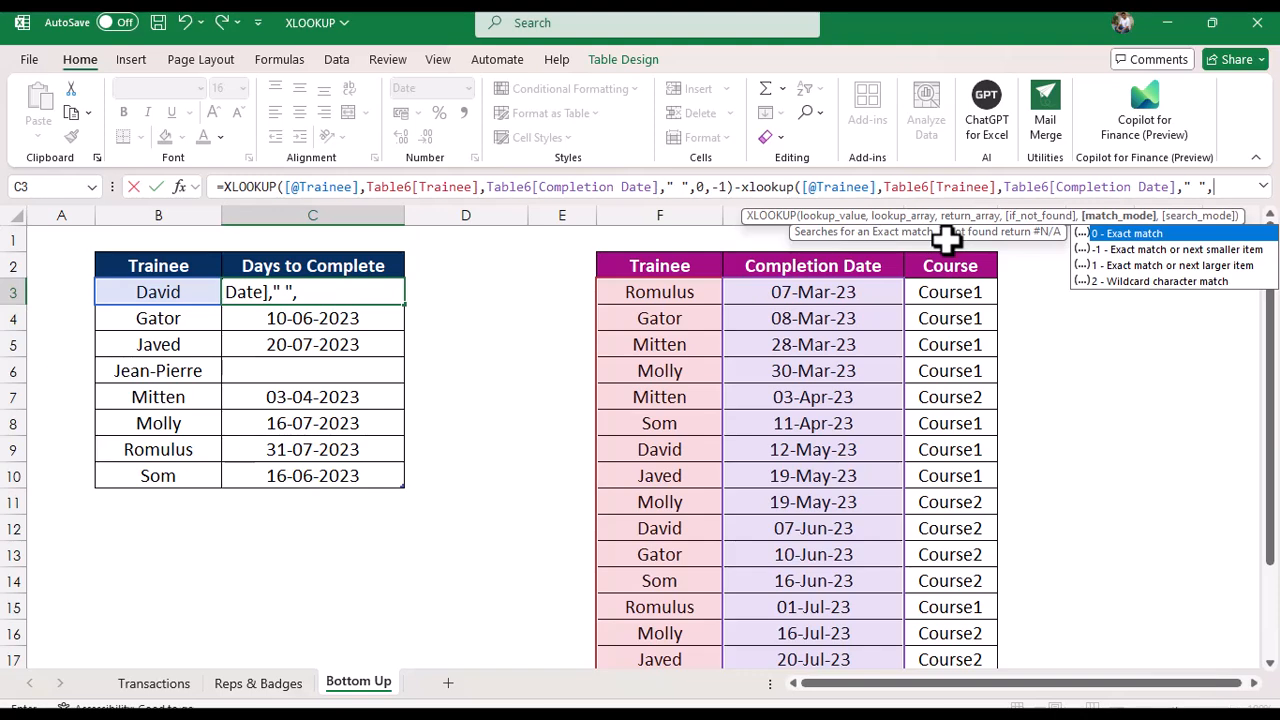
{"action": "double_click", "coordinate": [1140, 234]}
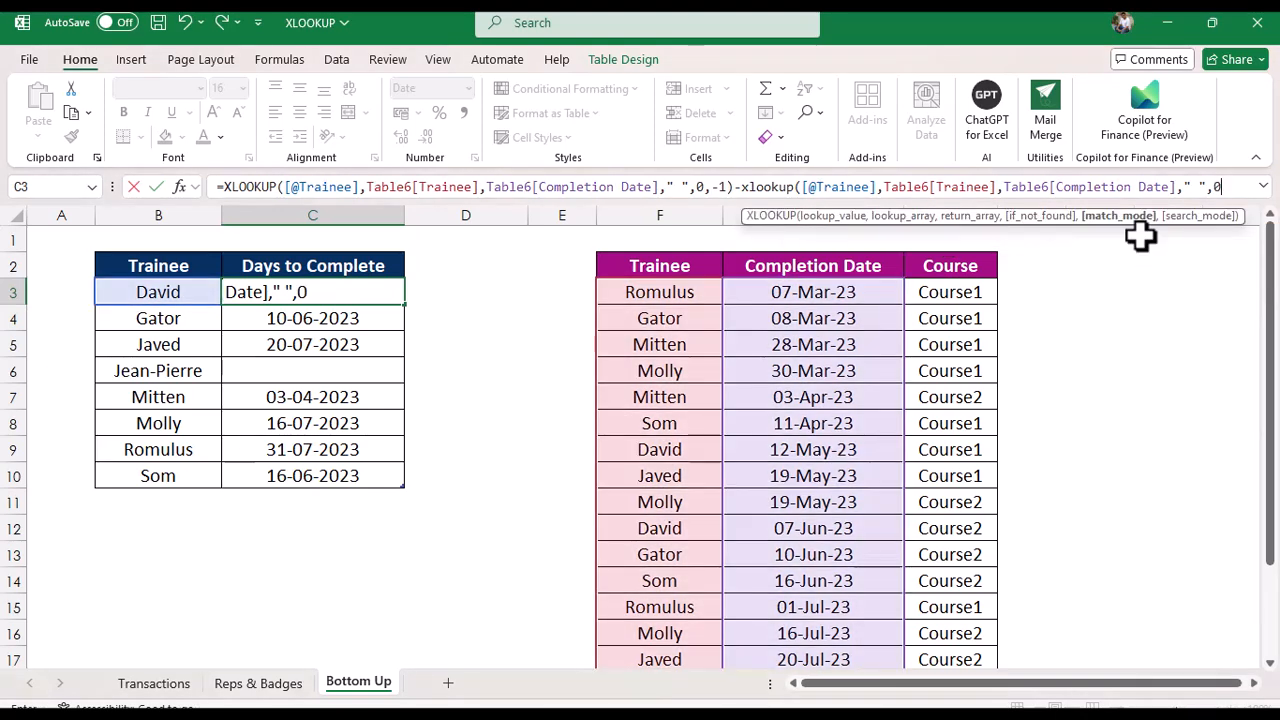
{"action": "type", "text": ","}
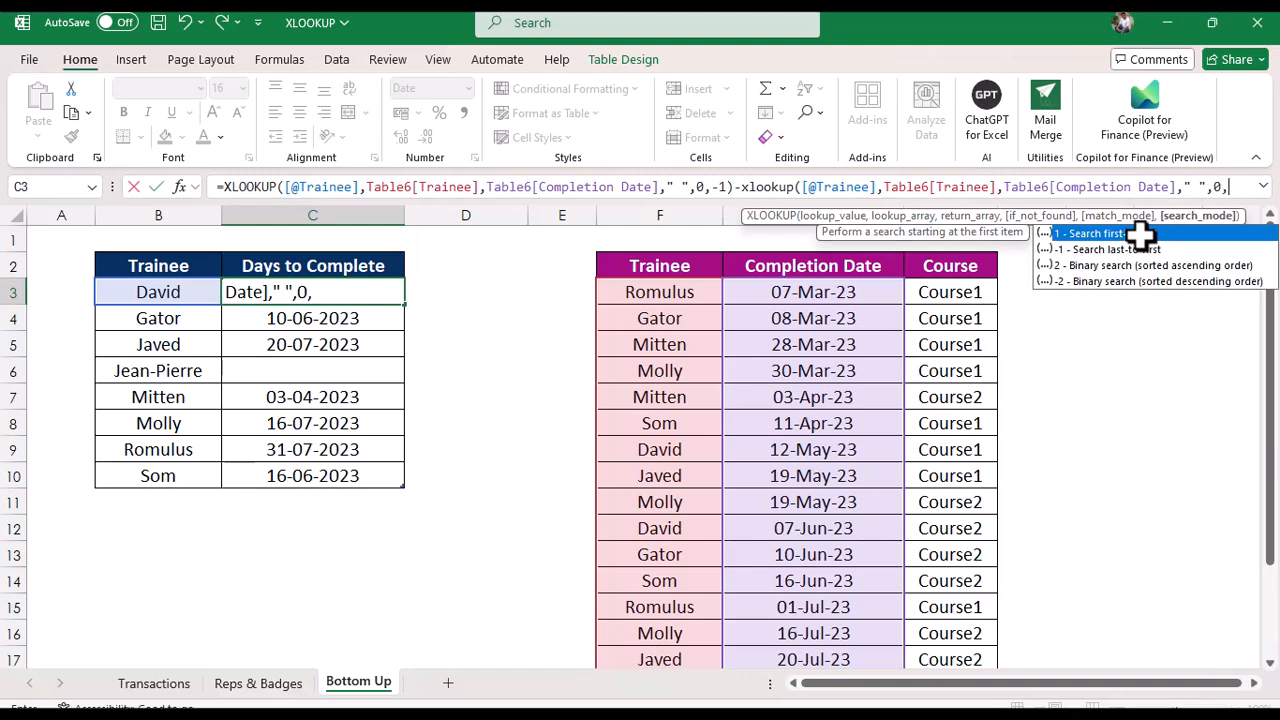
{"action": "double_click", "coordinate": [1140, 236]}
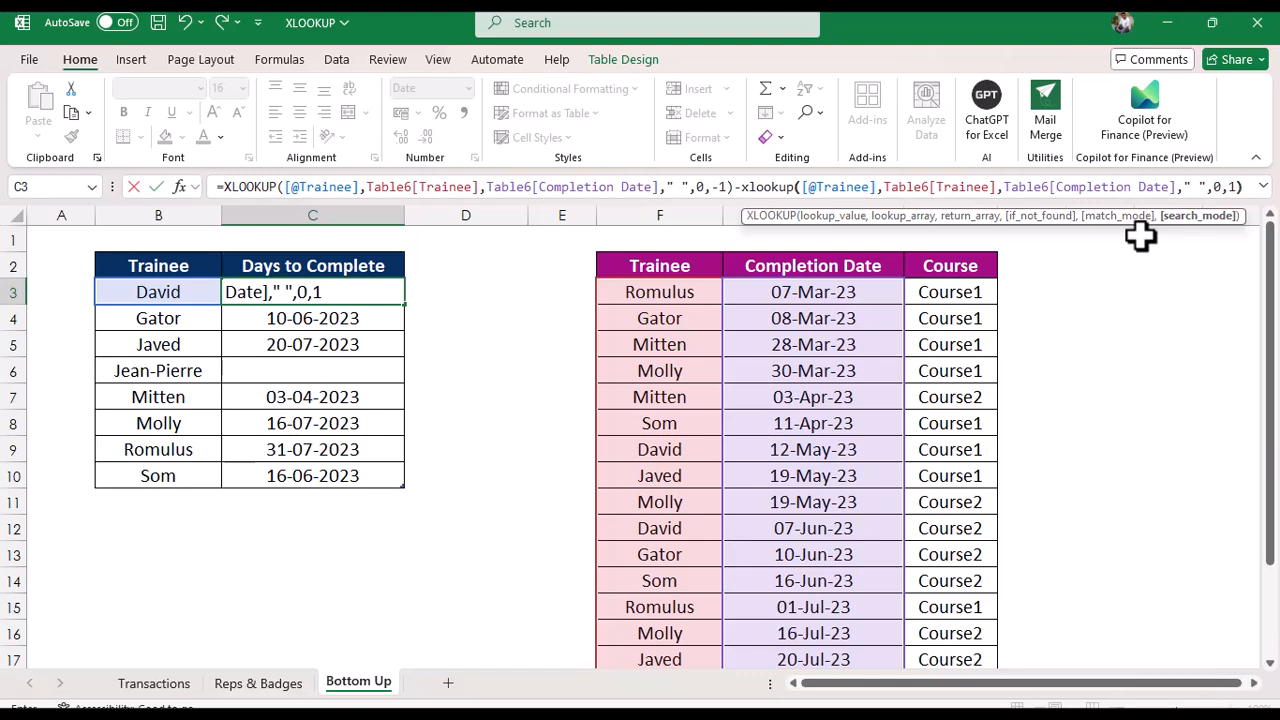
{"action": "type", "text": ")"}
{"action": "key", "text": "Return"}
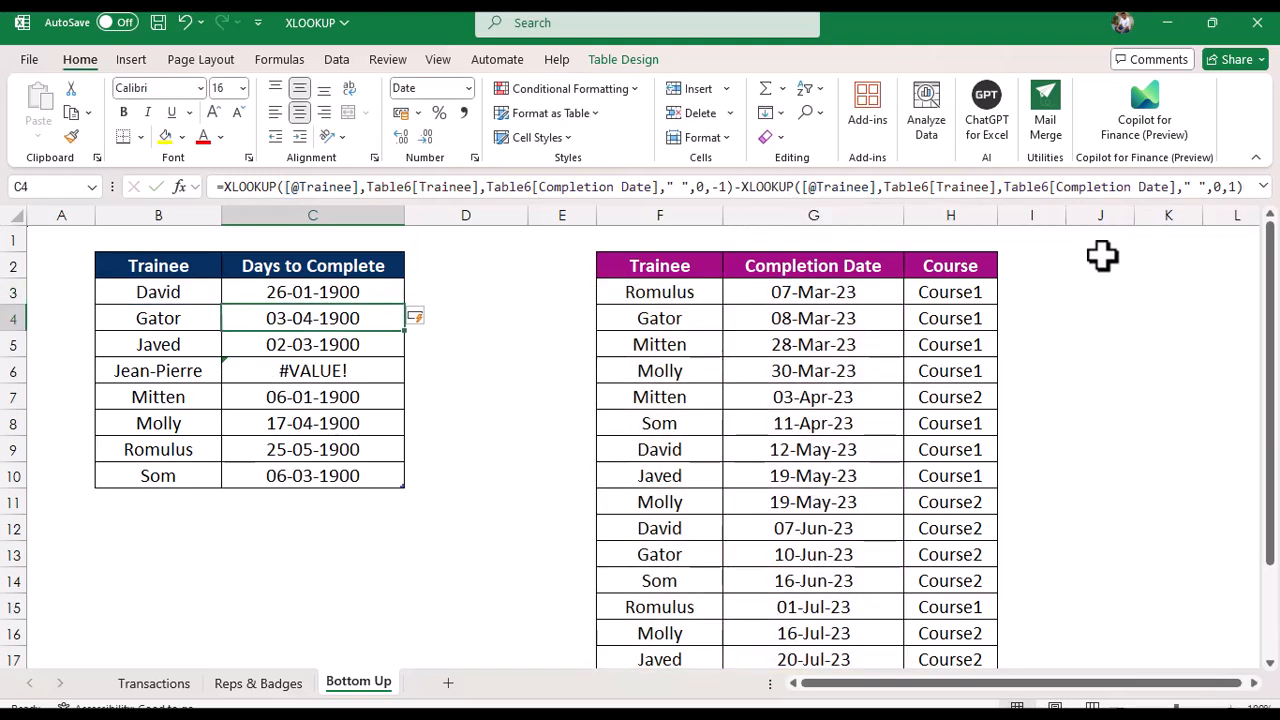
Step: Change the number format of C3:C10 to General
{"action": "left_click_drag", "start_coordinate": [358, 292], "coordinate": [358, 478]}
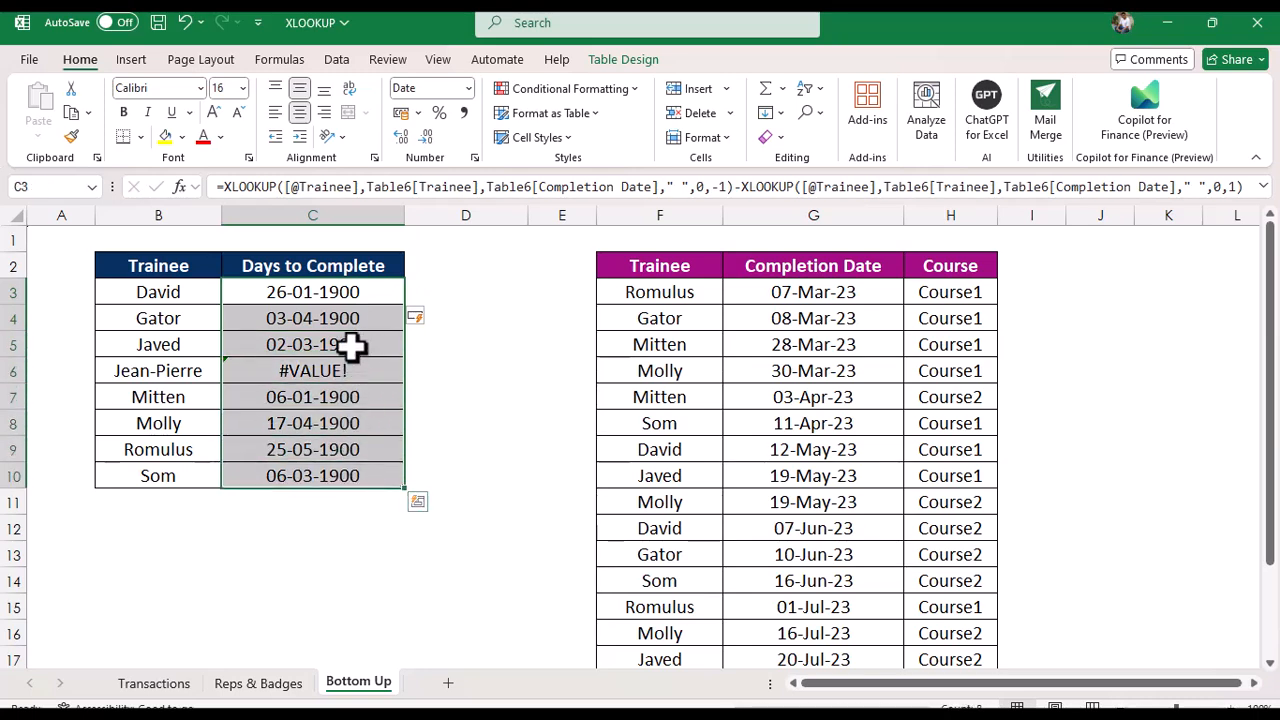
{"action": "right_click", "coordinate": [351, 316]}
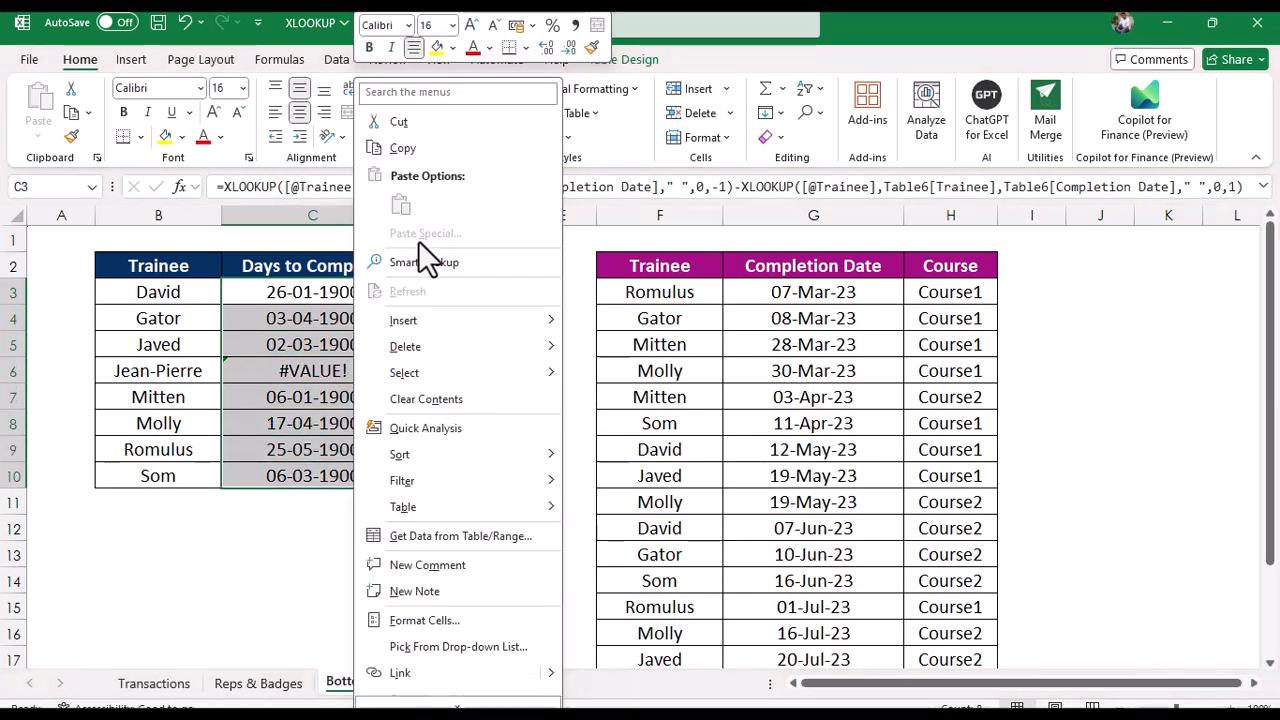
{"action": "left_click", "coordinate": [436, 622]}
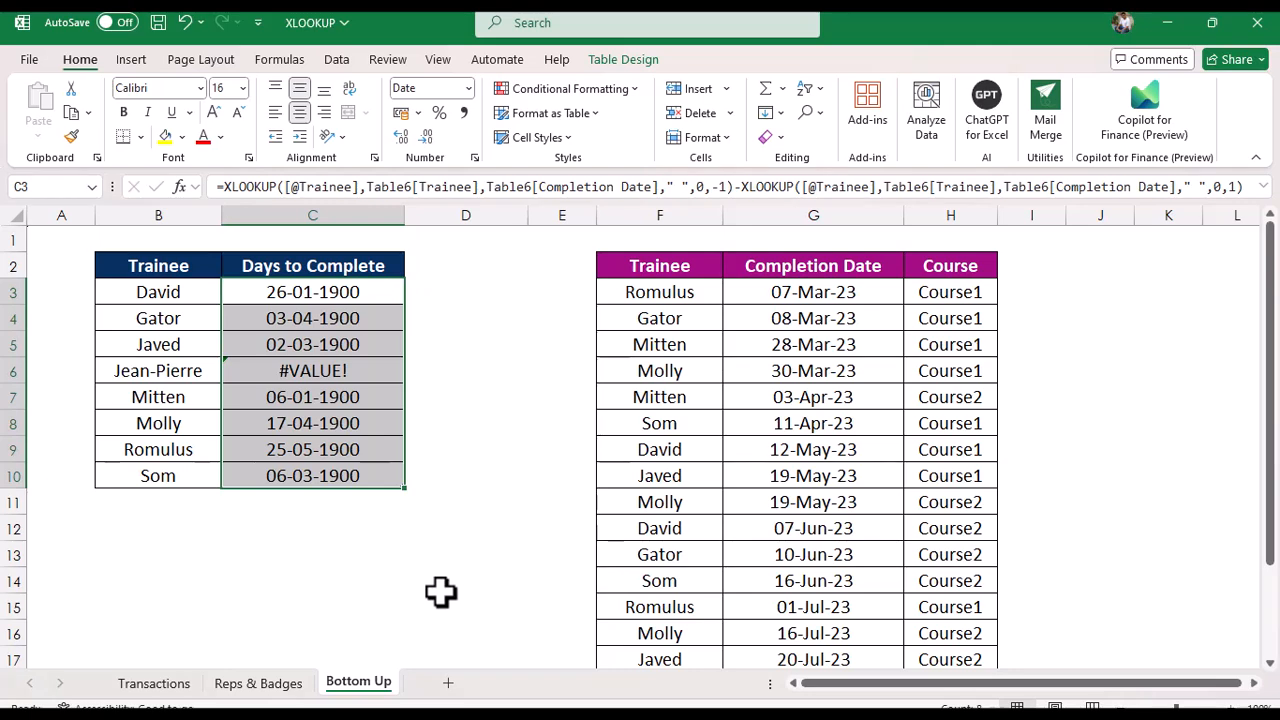
{"action": "left_click", "coordinate": [229, 347]}
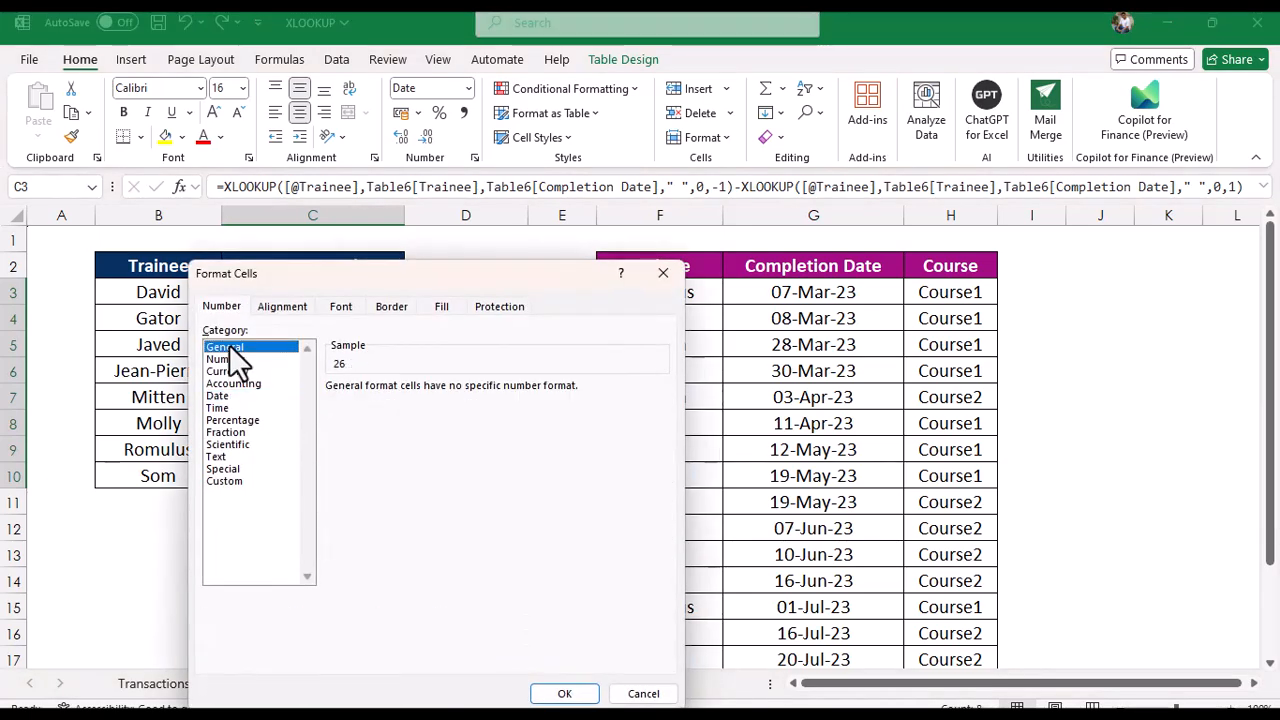
{"action": "left_click", "coordinate": [562, 693]}
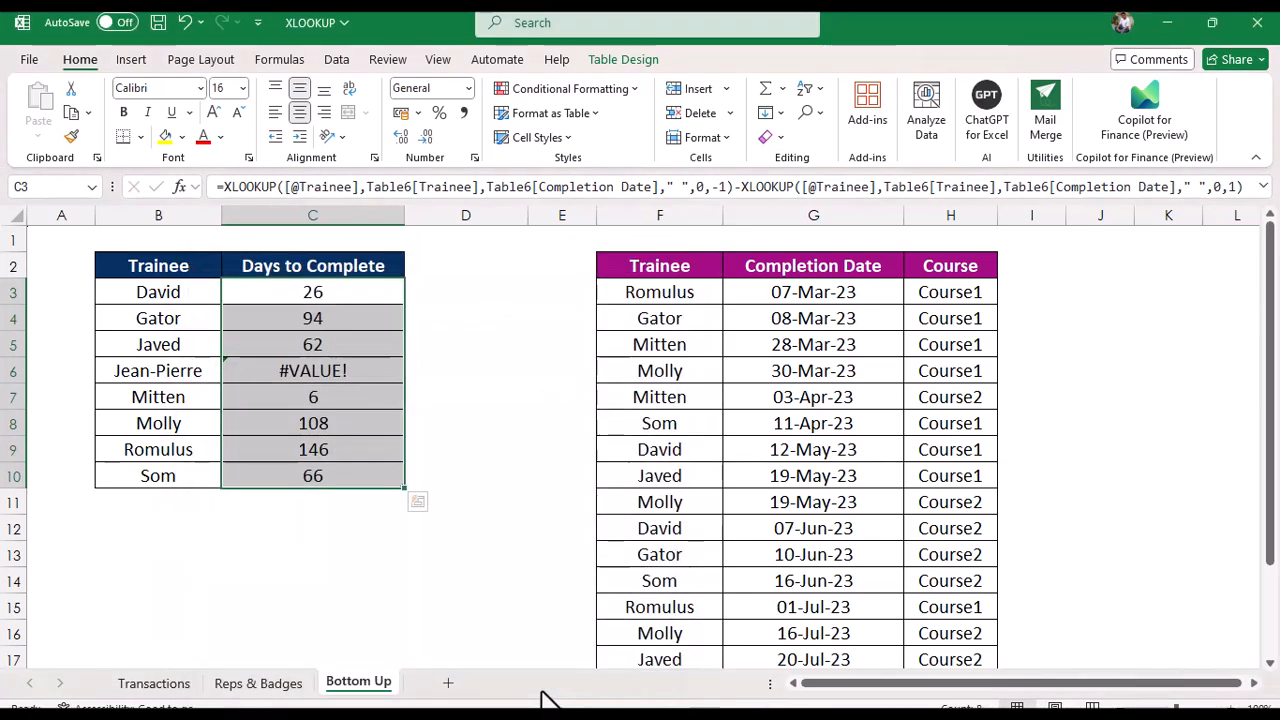
Step: Check the formulas in C3 and C6, and clear the contents of the error cell C6
{"action": "left_click", "coordinate": [343, 299]}
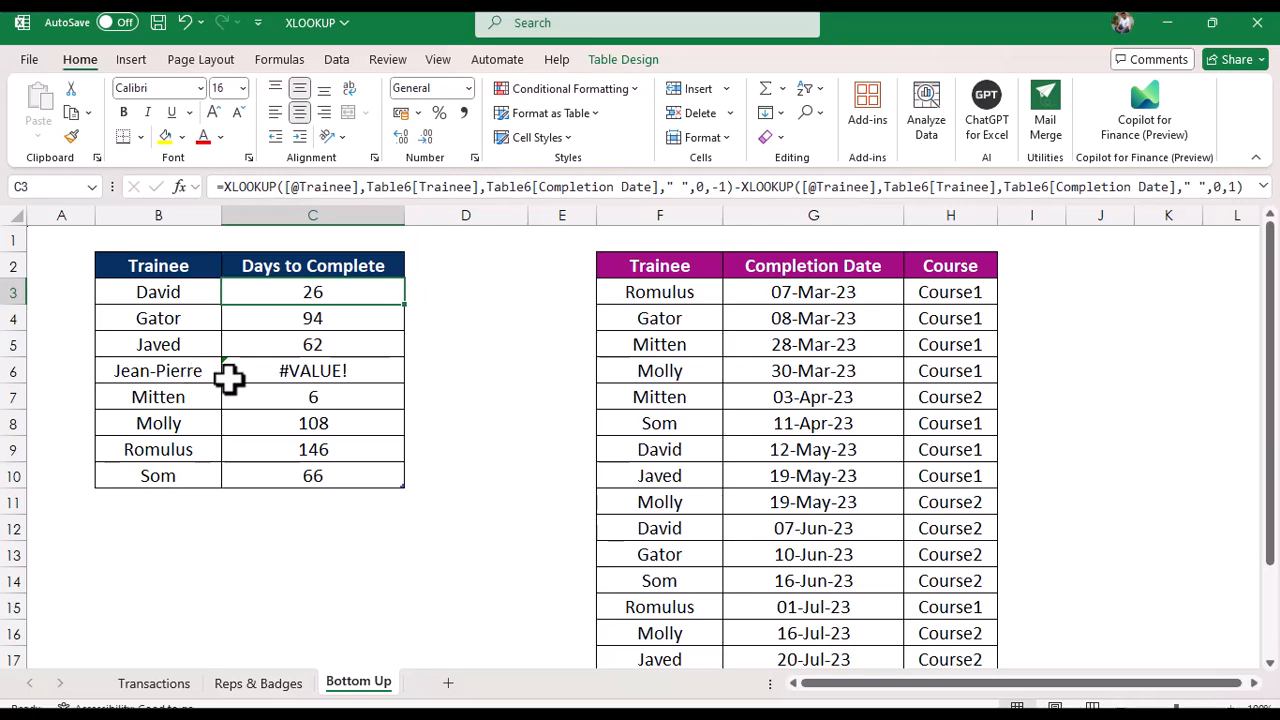
{"action": "left_click", "coordinate": [289, 372]}
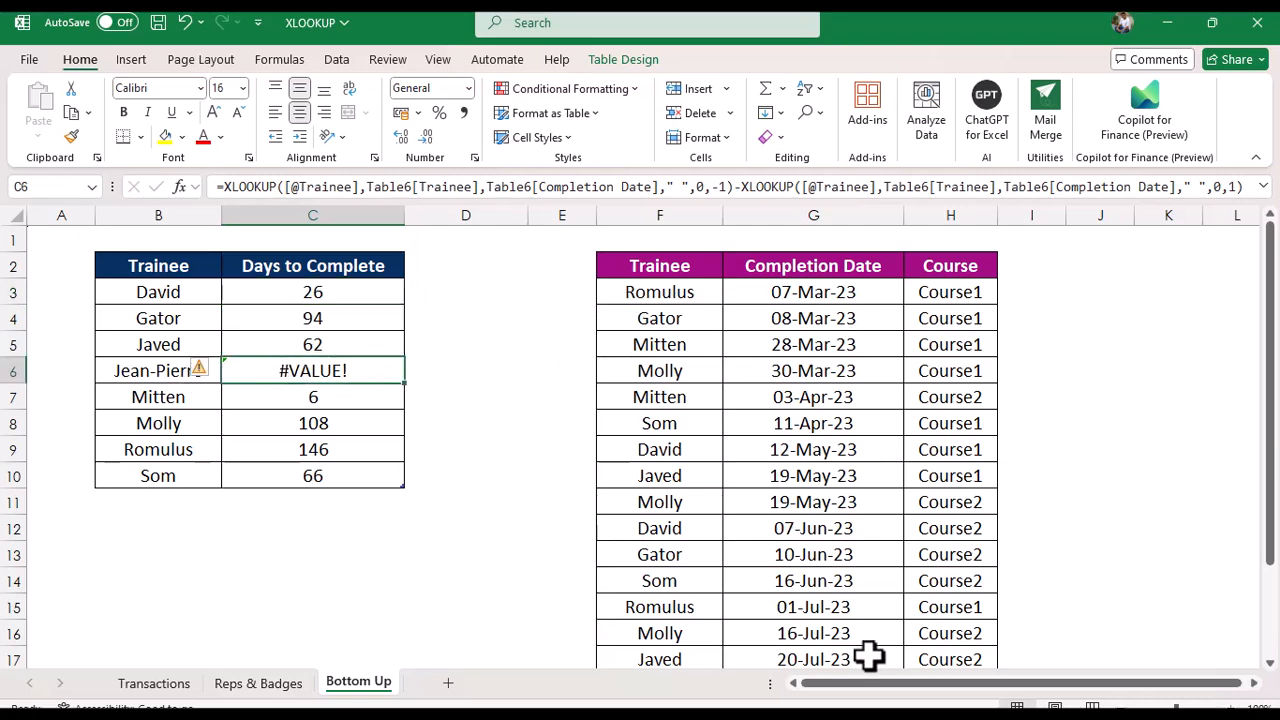
{"action": "left_click_drag", "start_coordinate": [1276, 422], "coordinate": [1276, 375]}
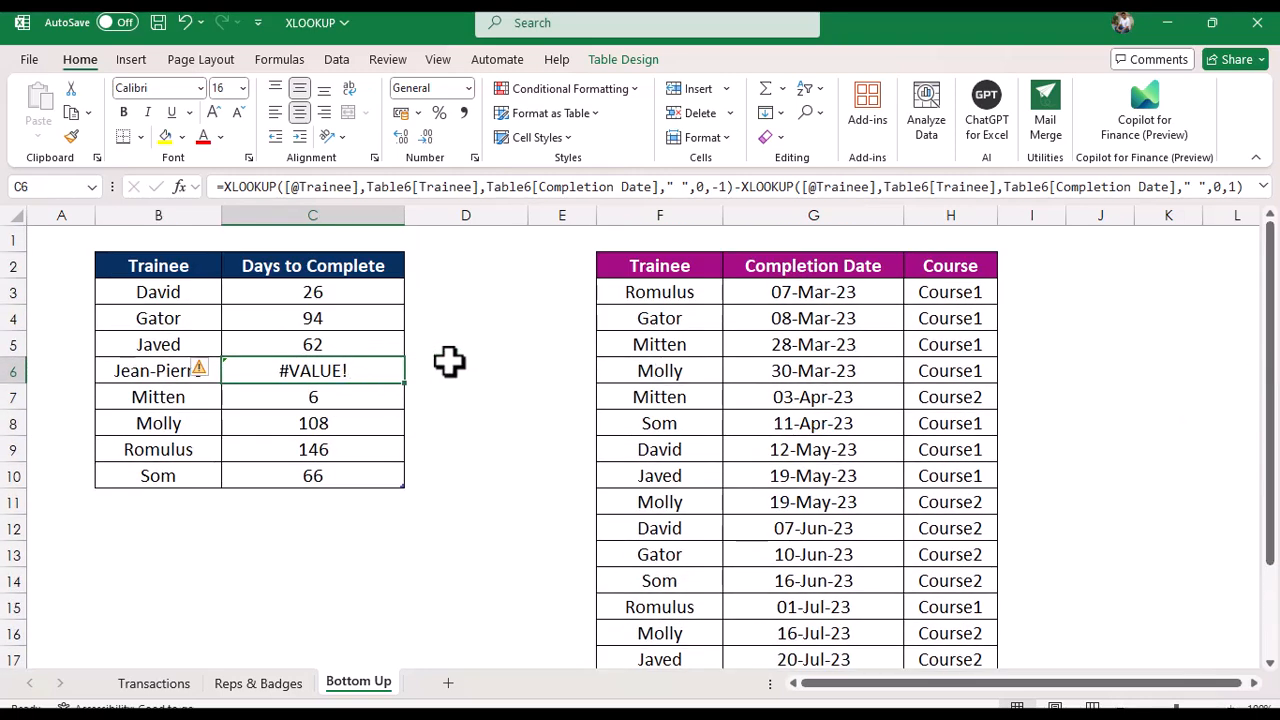
{"action": "key", "text": "Delete"}
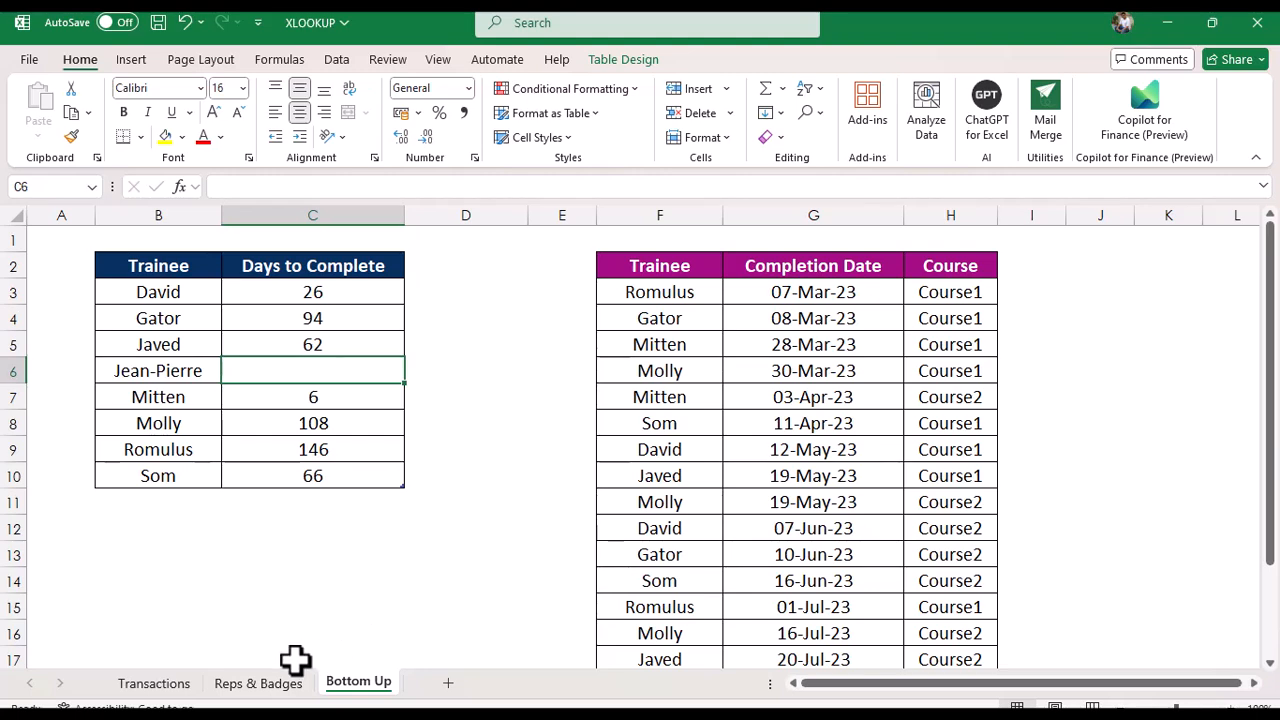
Step: Review the XLOOKUP results on the Transactions and Reps & Badges sheets and return to the Bottom Up sheet
{"action": "left_click", "coordinate": [153, 684]}
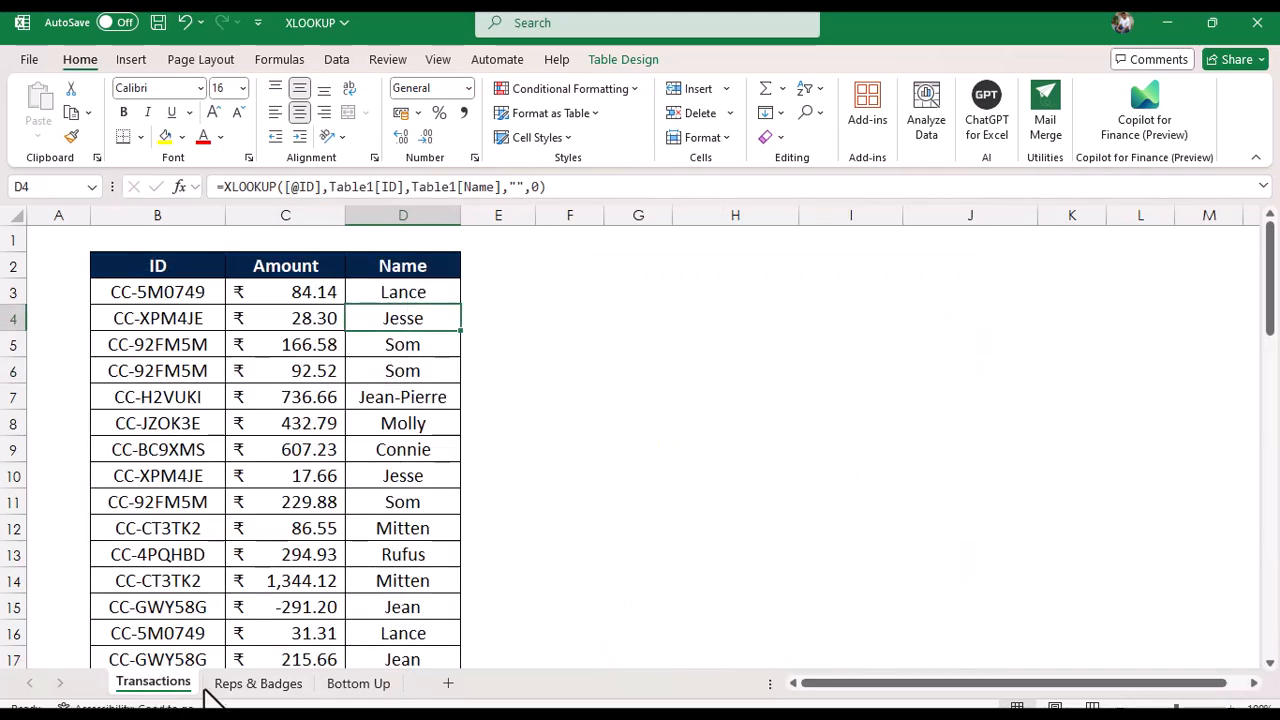
{"action": "left_click", "coordinate": [250, 690]}
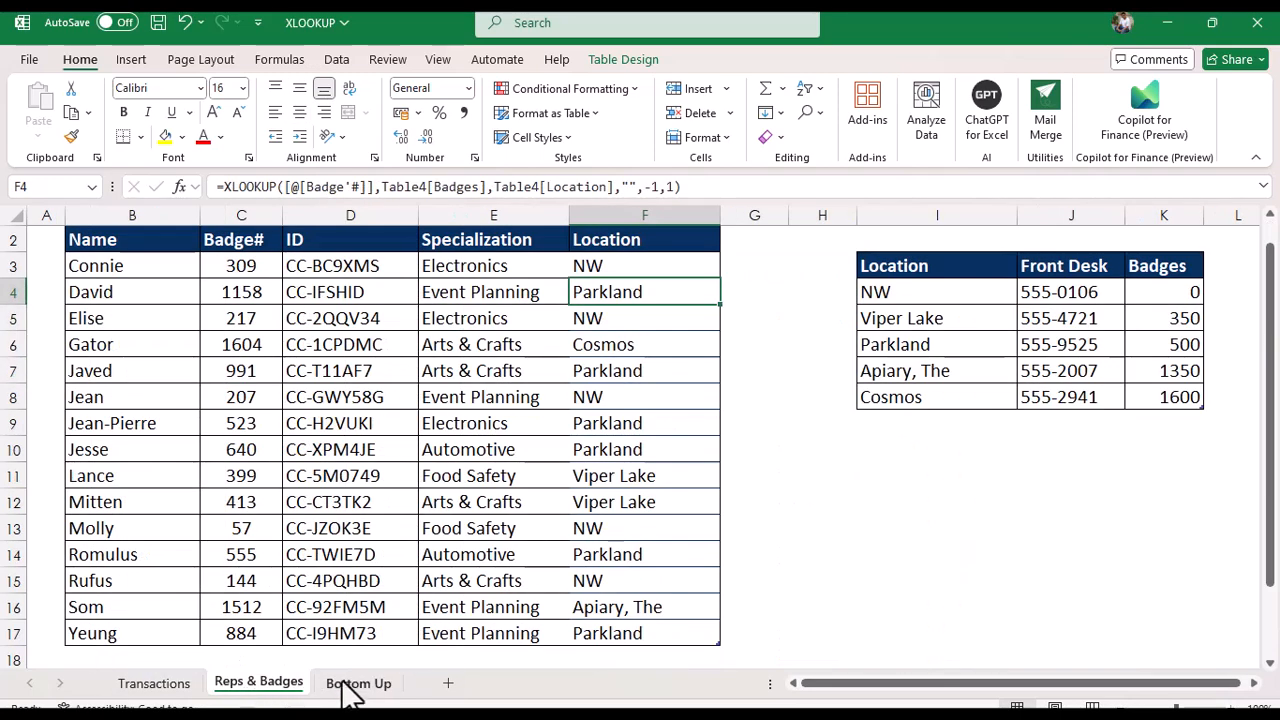
{"action": "left_click", "coordinate": [348, 688]}
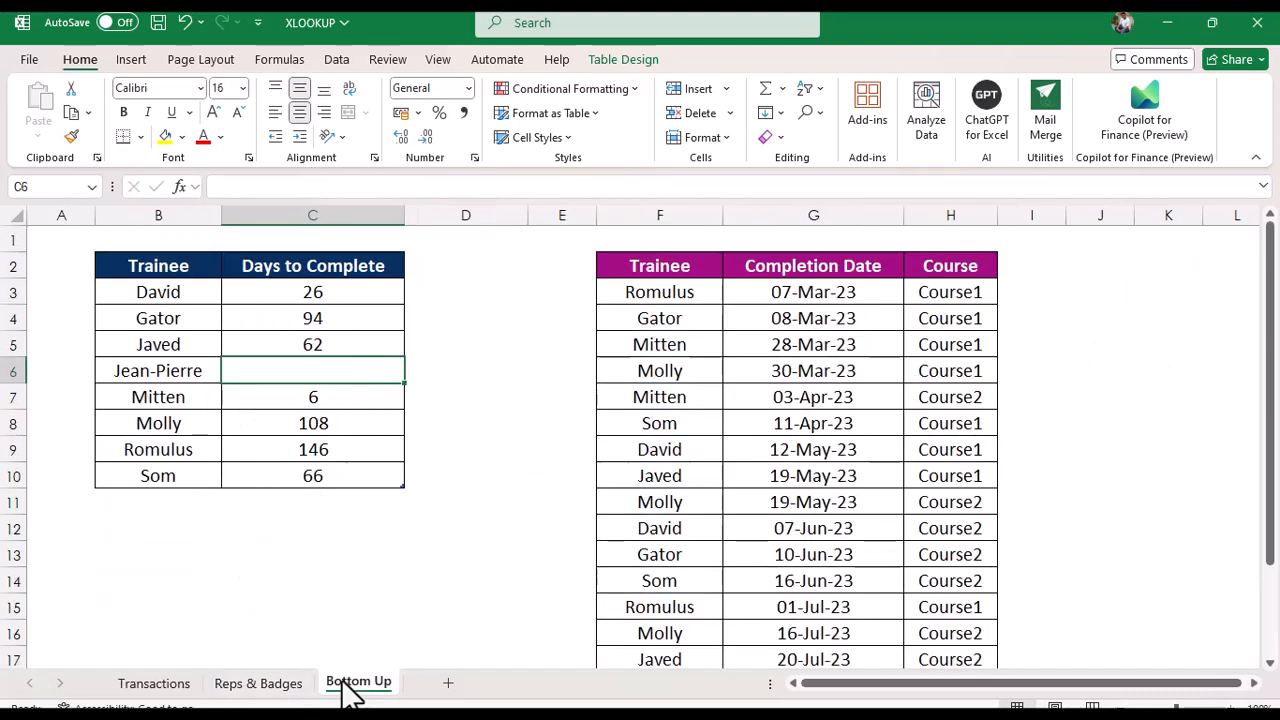